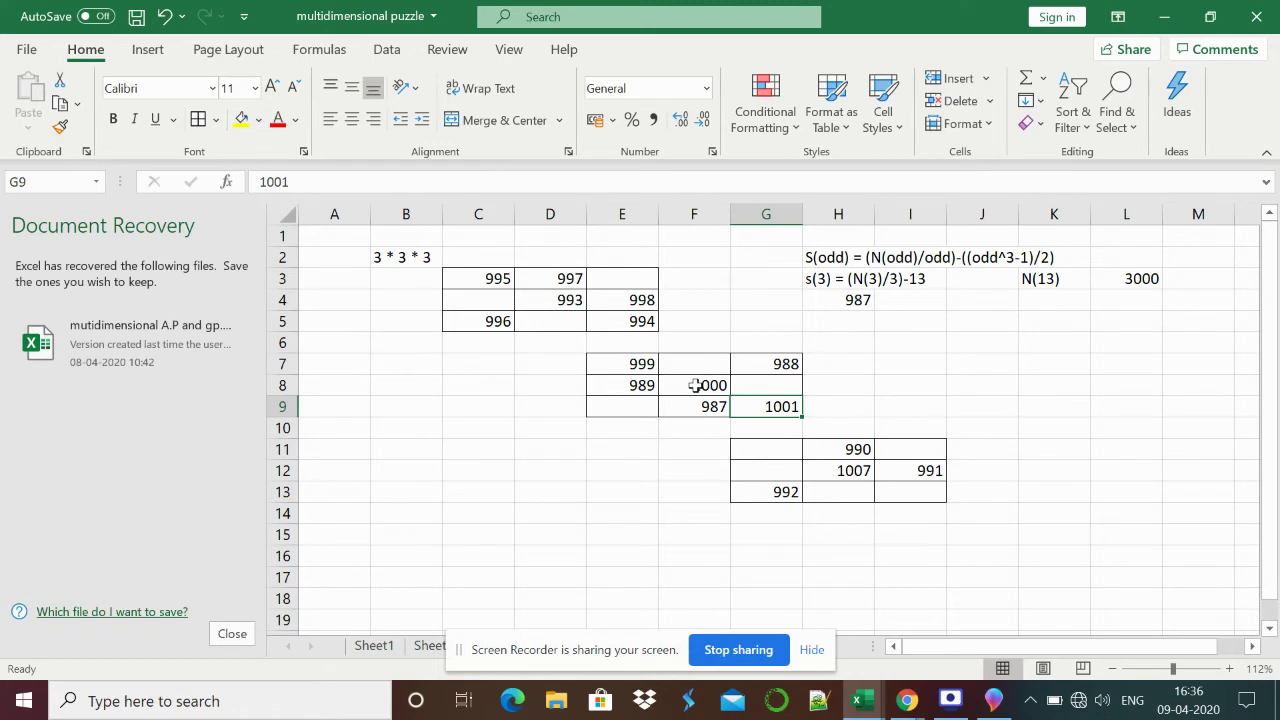
Enter 1002 in cell G12 of the third 3×3 grid.
{"action": "key", "text": "Down"}
{"action": "key", "text": "Down"}
{"action": "key", "text": "Down"}
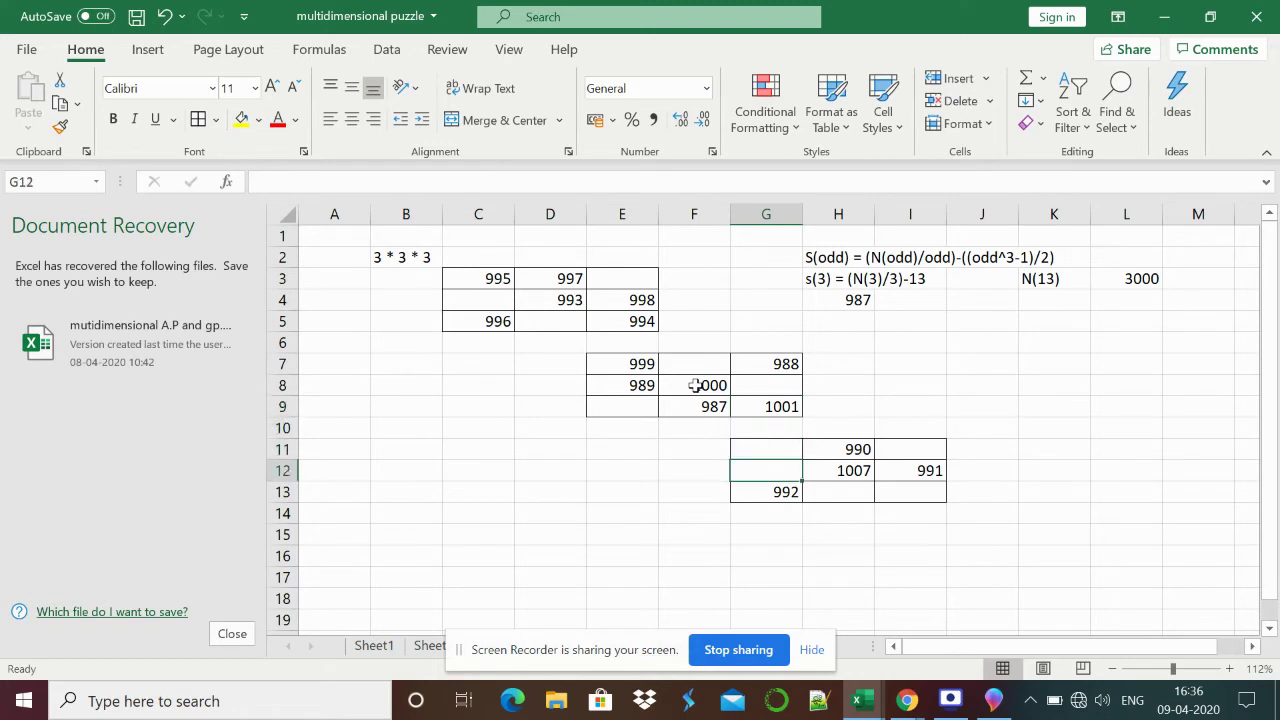
{"action": "key", "text": "Right"}
{"action": "key", "text": "Left"}
{"action": "type", "text": "100"}
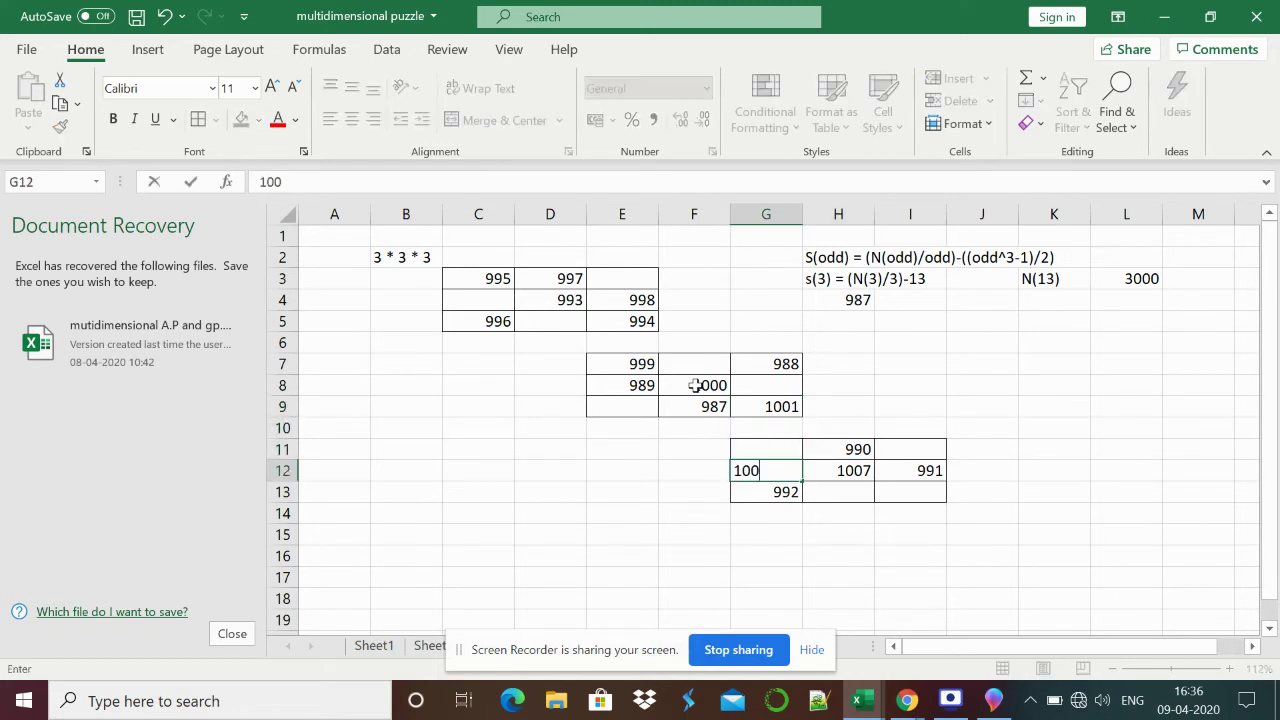
{"action": "type", "text": "2"}
{"action": "key", "text": "Return"}
Enter 1003 in cell H13 and 1004 in cell I11 of the third grid.
{"action": "key", "text": "Right"}
{"action": "type", "text": "100"}
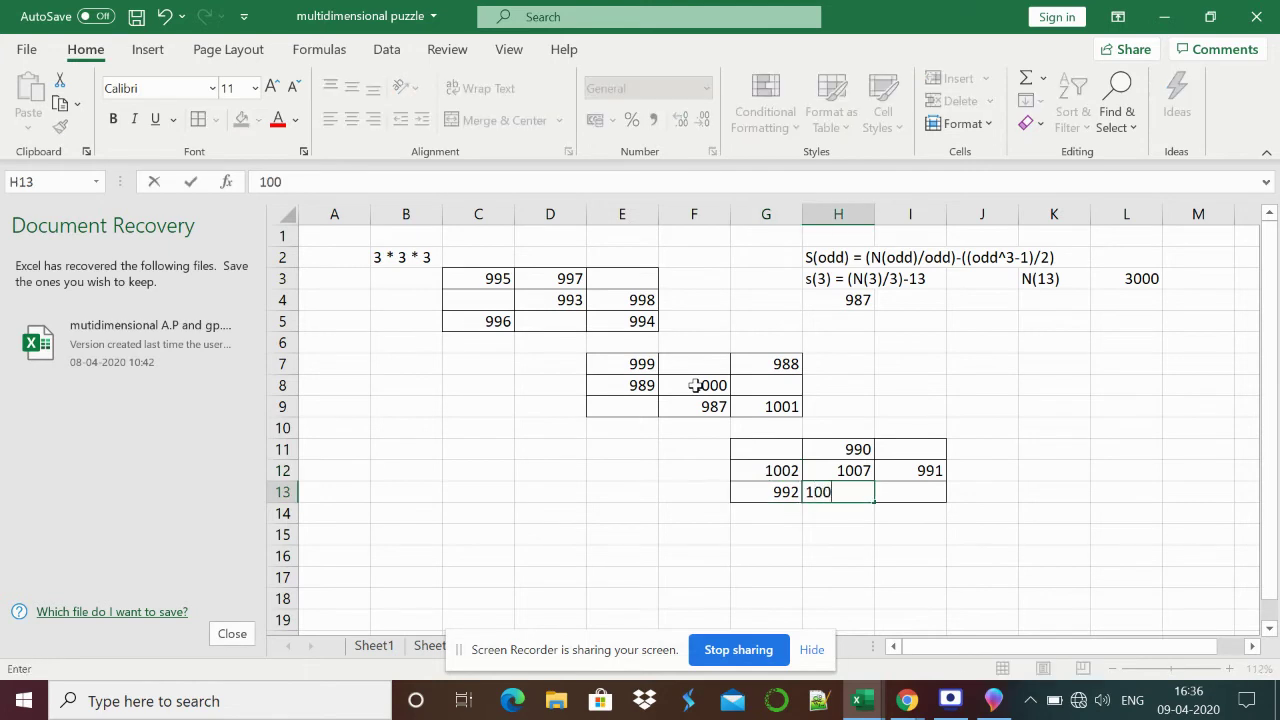
{"action": "type", "text": "3"}
{"action": "key", "text": "Right"}
{"action": "key", "text": "Up"}
{"action": "key", "text": "Up"}
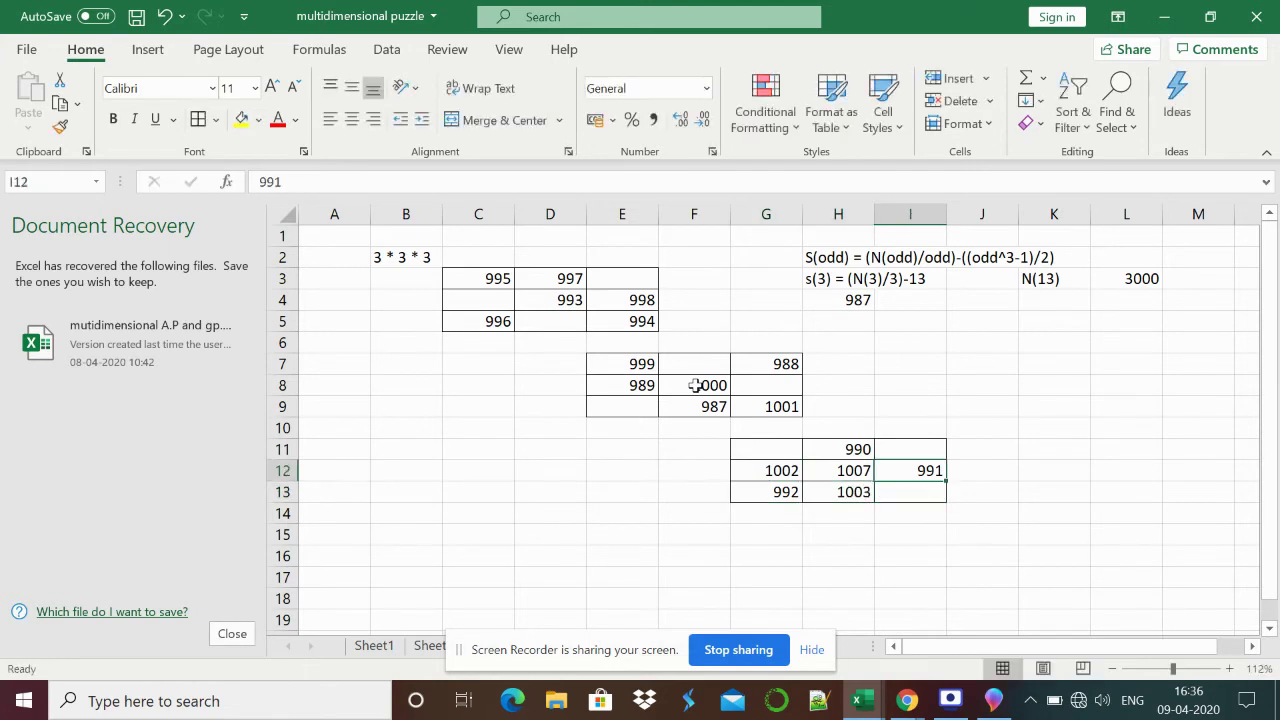
{"action": "type", "text": "1004"}
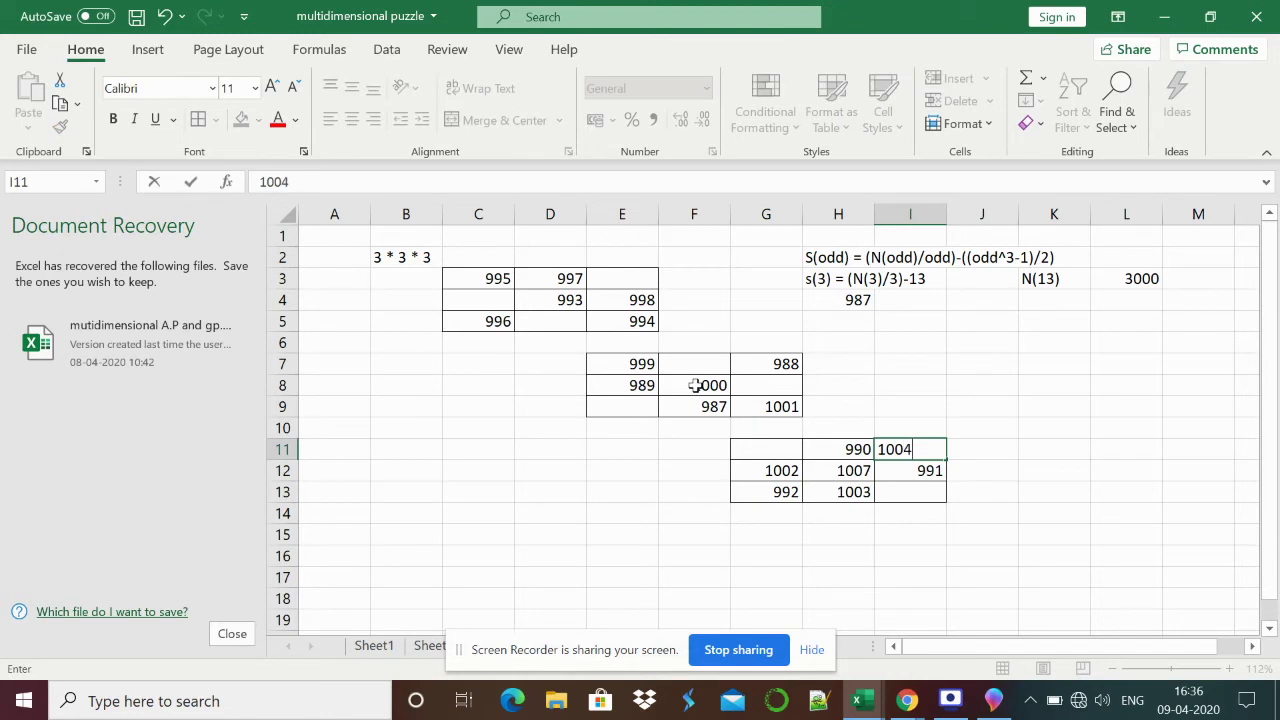
{"action": "key", "text": "Return"}
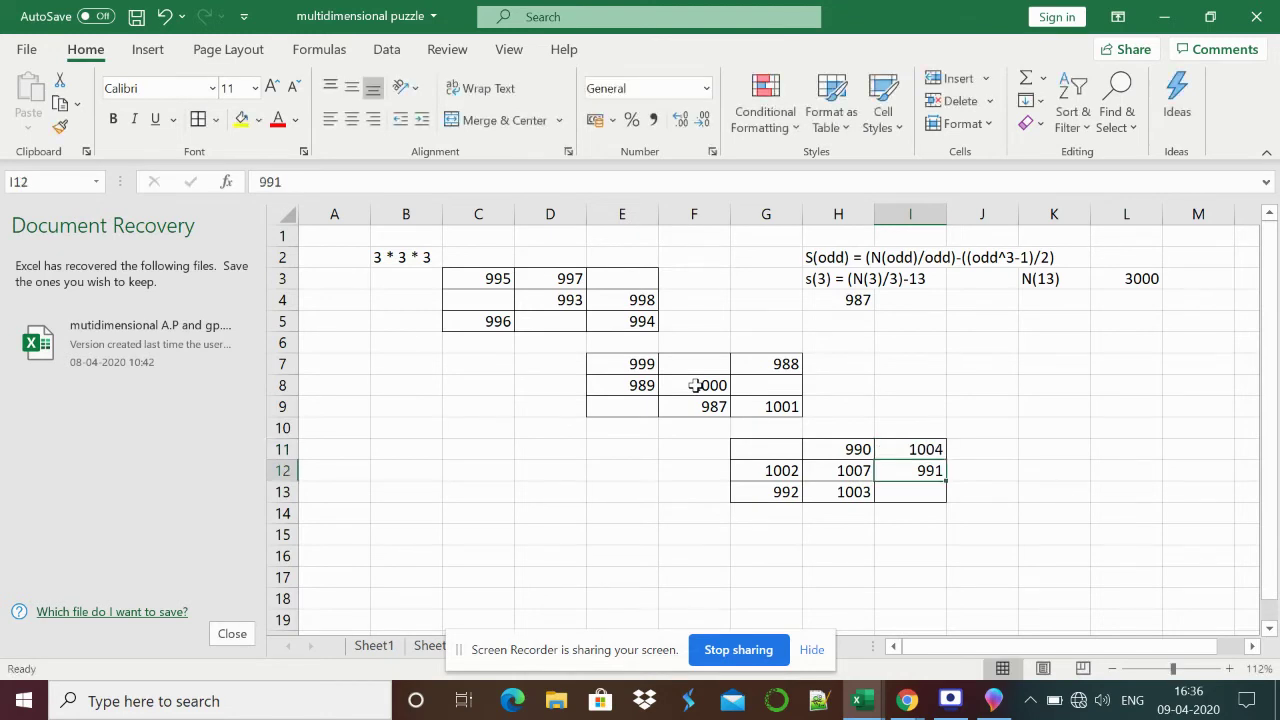
Enter 1005 in cell I13 of the third grid.
{"action": "key", "text": "Up"}
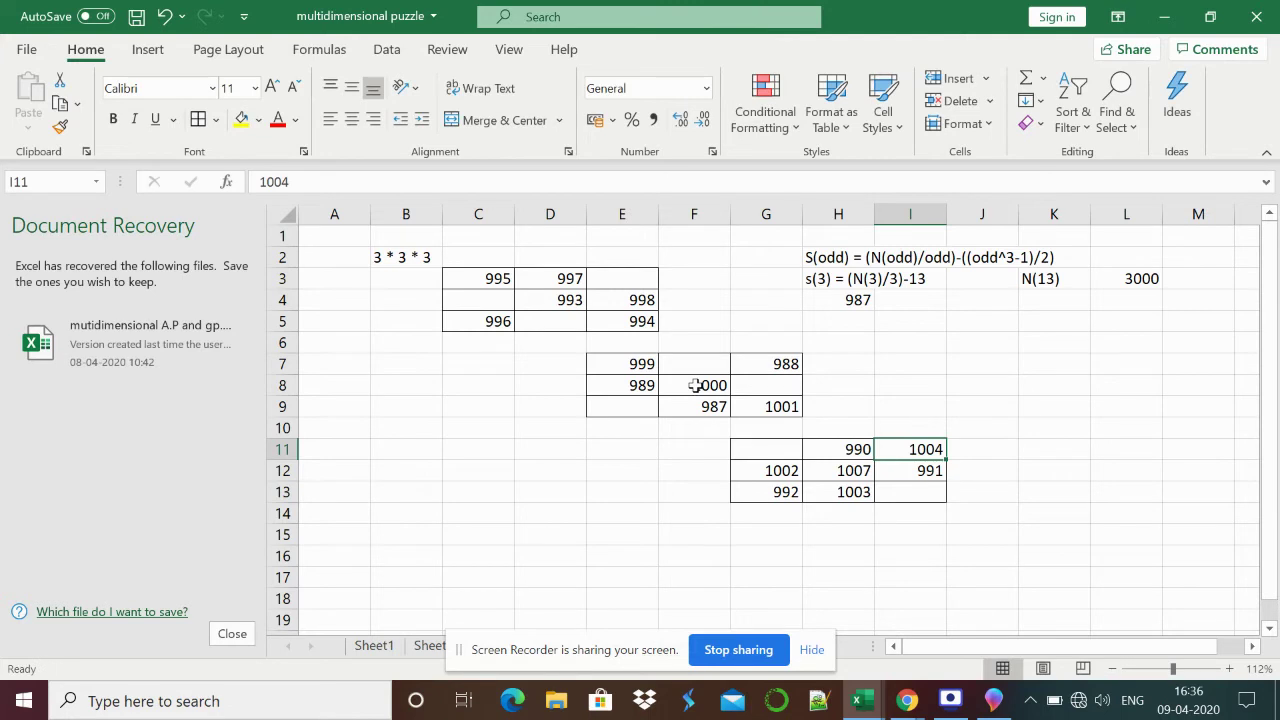
{"action": "key", "text": "Down"}
{"action": "key", "text": "Down"}
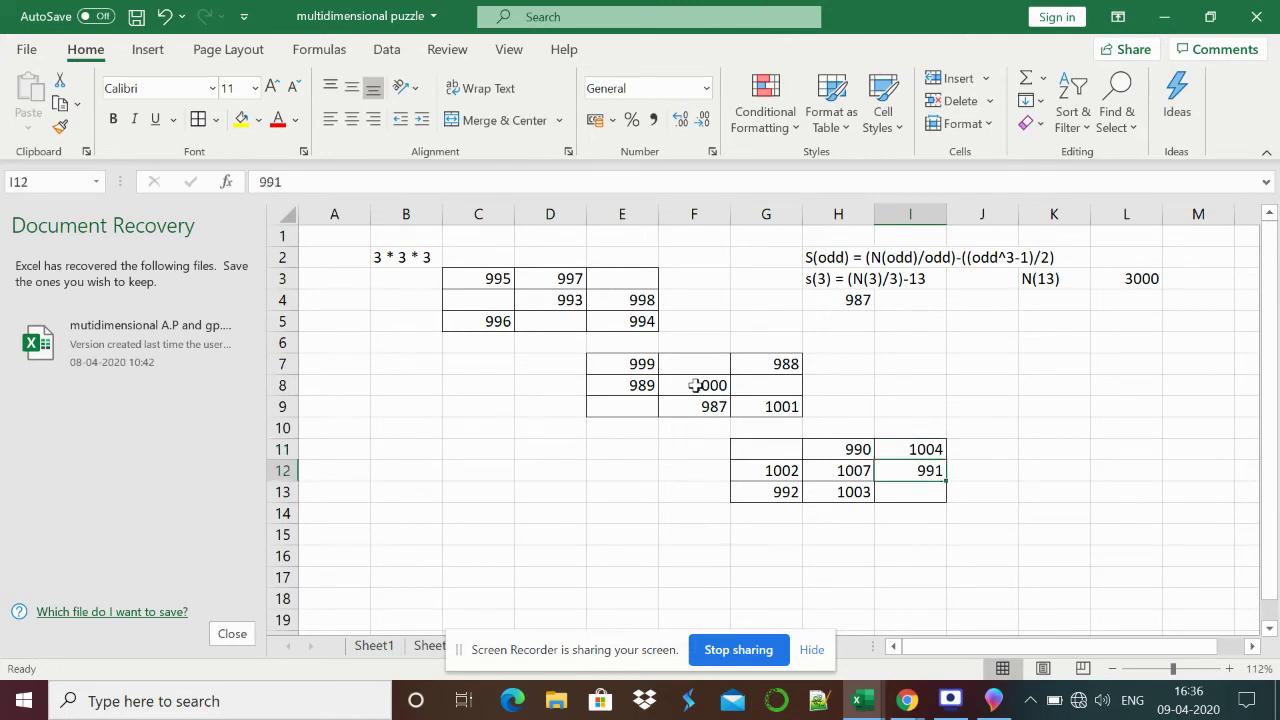
{"action": "key", "text": "Up"}
{"action": "key", "text": "Left"}
{"action": "key", "text": "Down"}
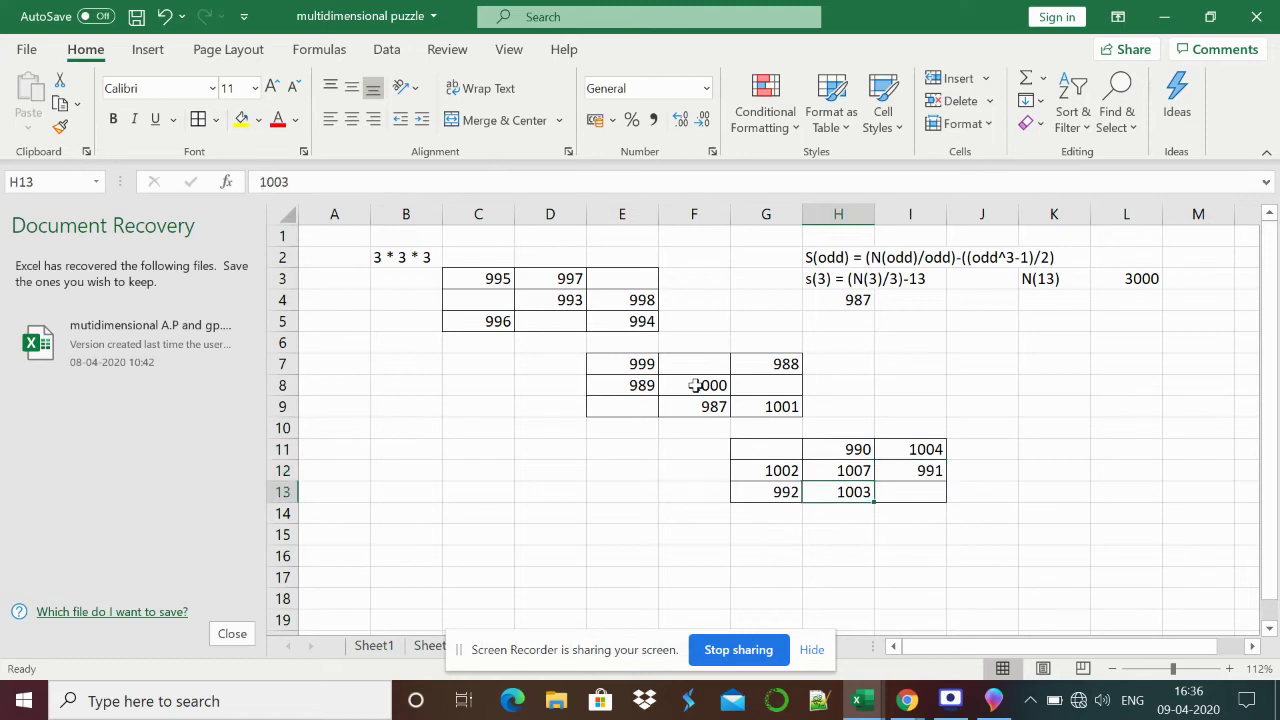
{"action": "key", "text": "Right"}
{"action": "type", "text": "1005"}
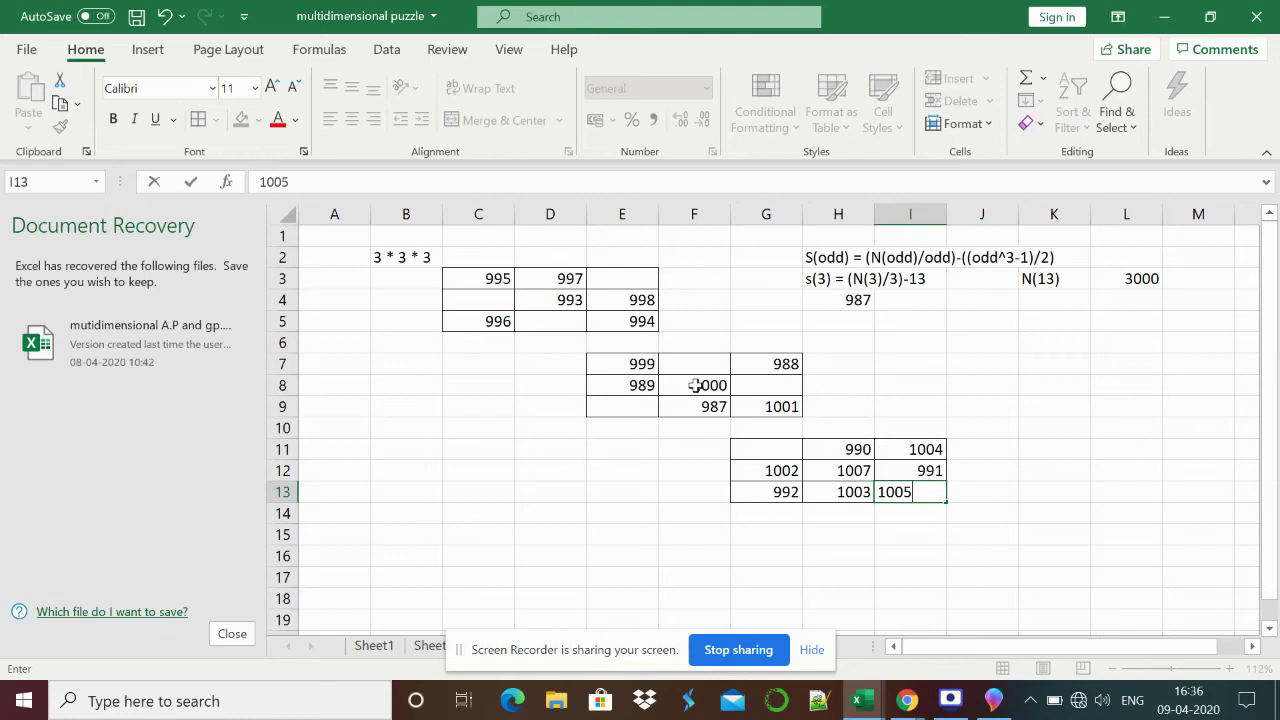
{"action": "key", "text": "Up"}
Enter 1006 in cell G11 of the third grid.
{"action": "key", "text": "Up"}
{"action": "key", "text": "Left"}
{"action": "key", "text": "Left"}
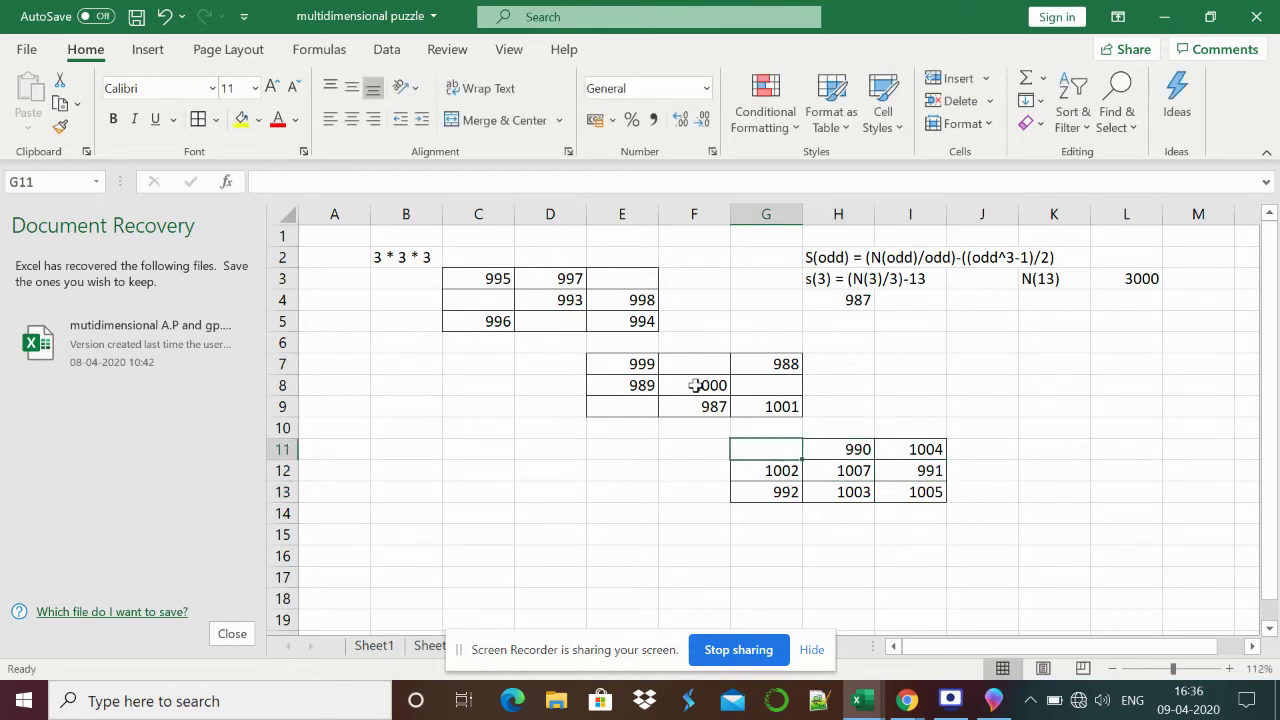
{"action": "type", "text": "1006"}
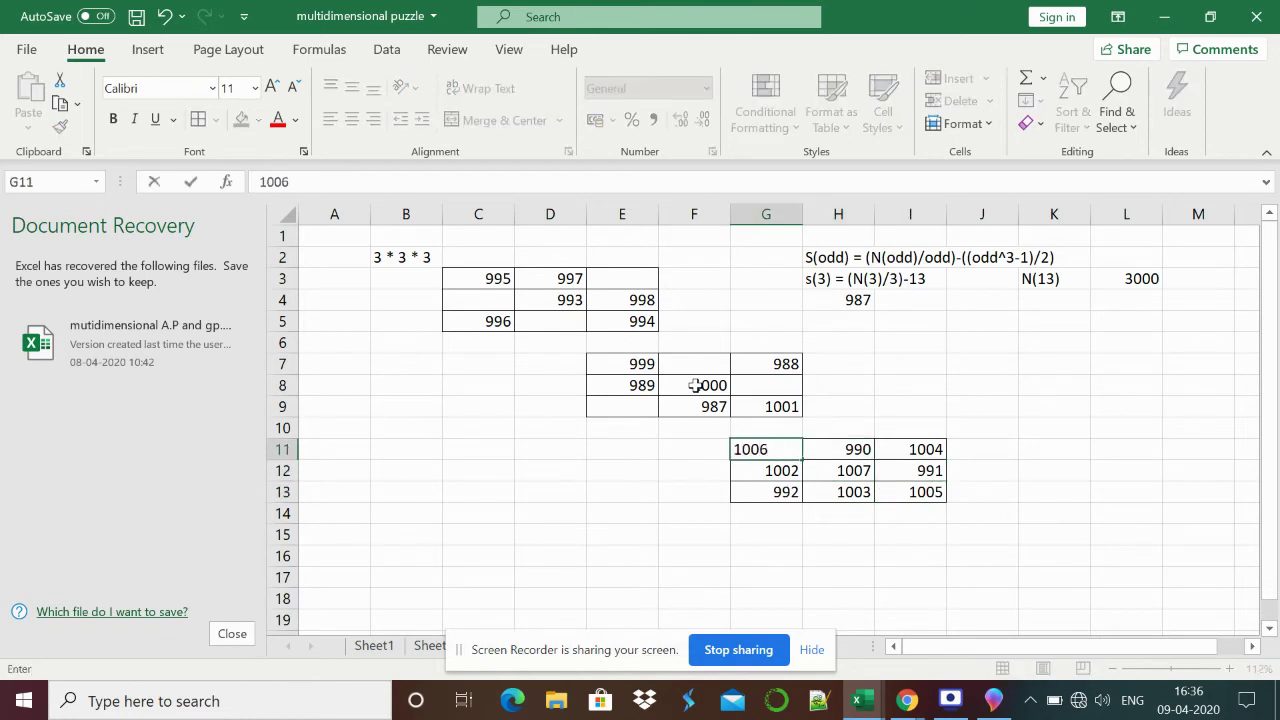
{"action": "key", "text": "Up"}
Examine the cells of the three grids to trace where the number following 1007 belongs.
{"action": "key", "text": "Up"}
{"action": "key", "text": "Up"}
{"action": "key", "text": "Up"}
{"action": "key", "text": "Up"}
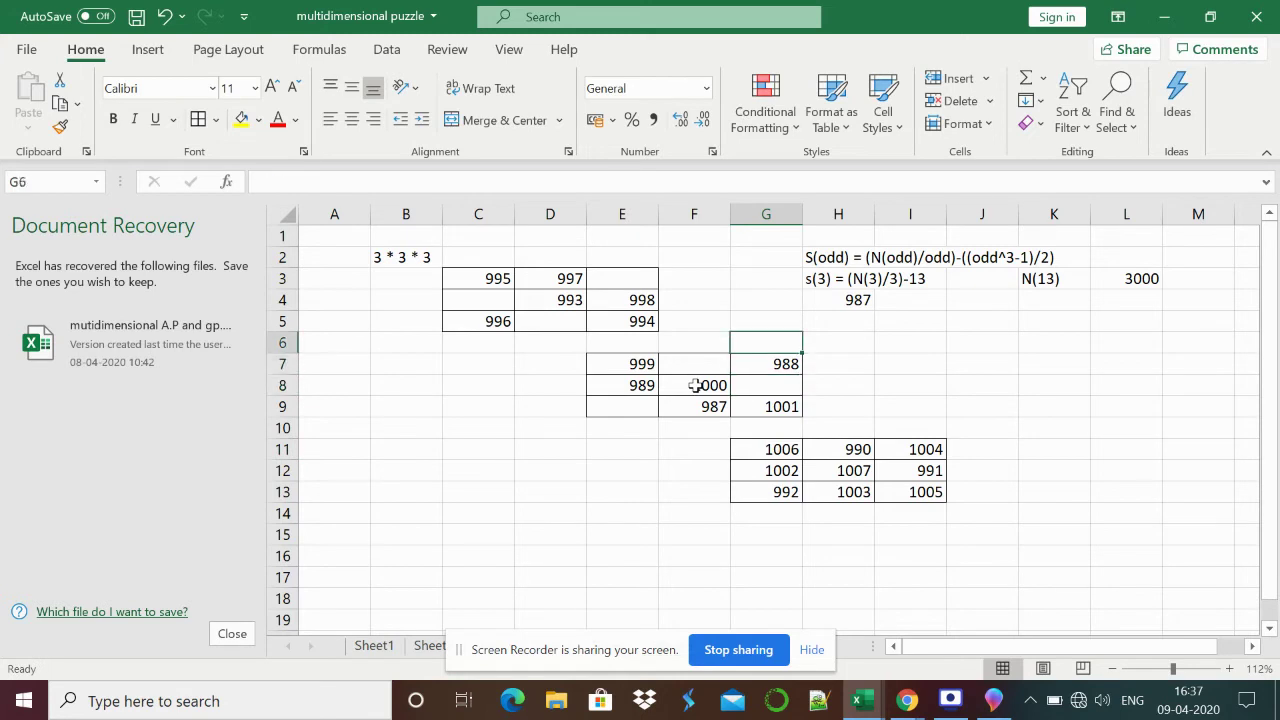
{"action": "key", "text": "Left"}
{"action": "key", "text": "Up"}
{"action": "key", "text": "Up"}
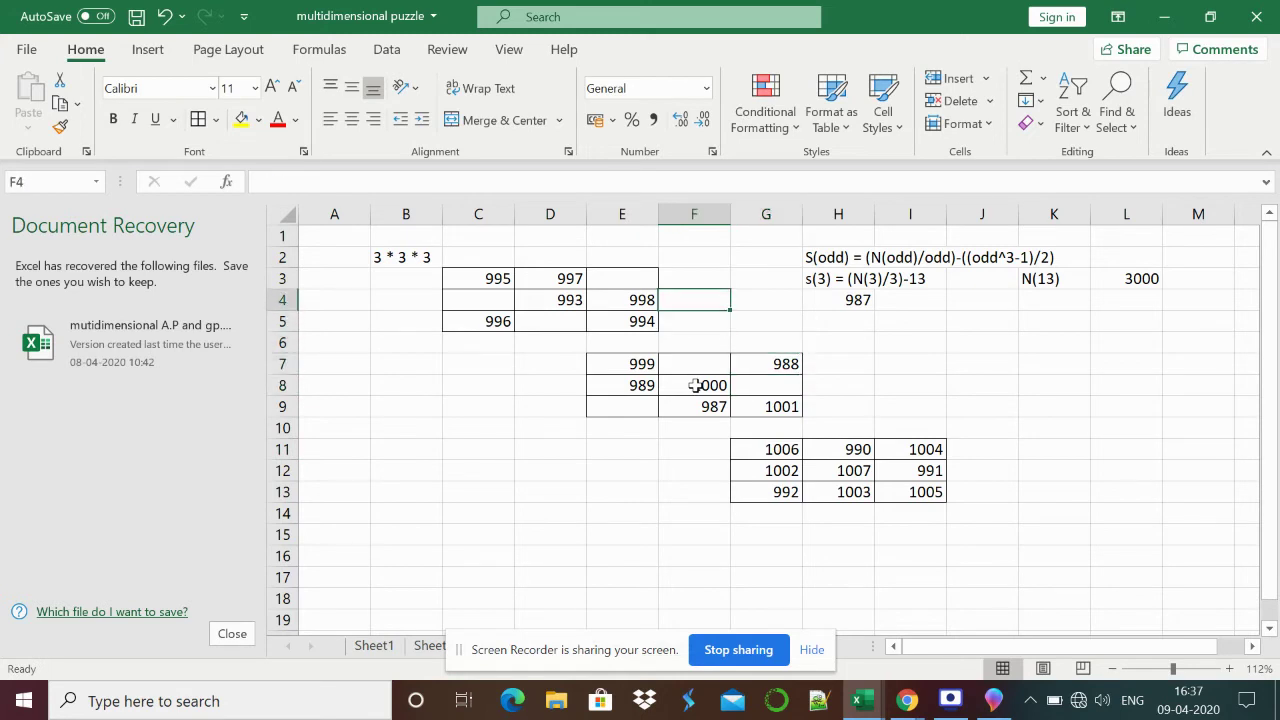
{"action": "key", "text": "Left"}
{"action": "key", "text": "Up"}
{"action": "key", "text": "Down"}
{"action": "key", "text": "Down"}
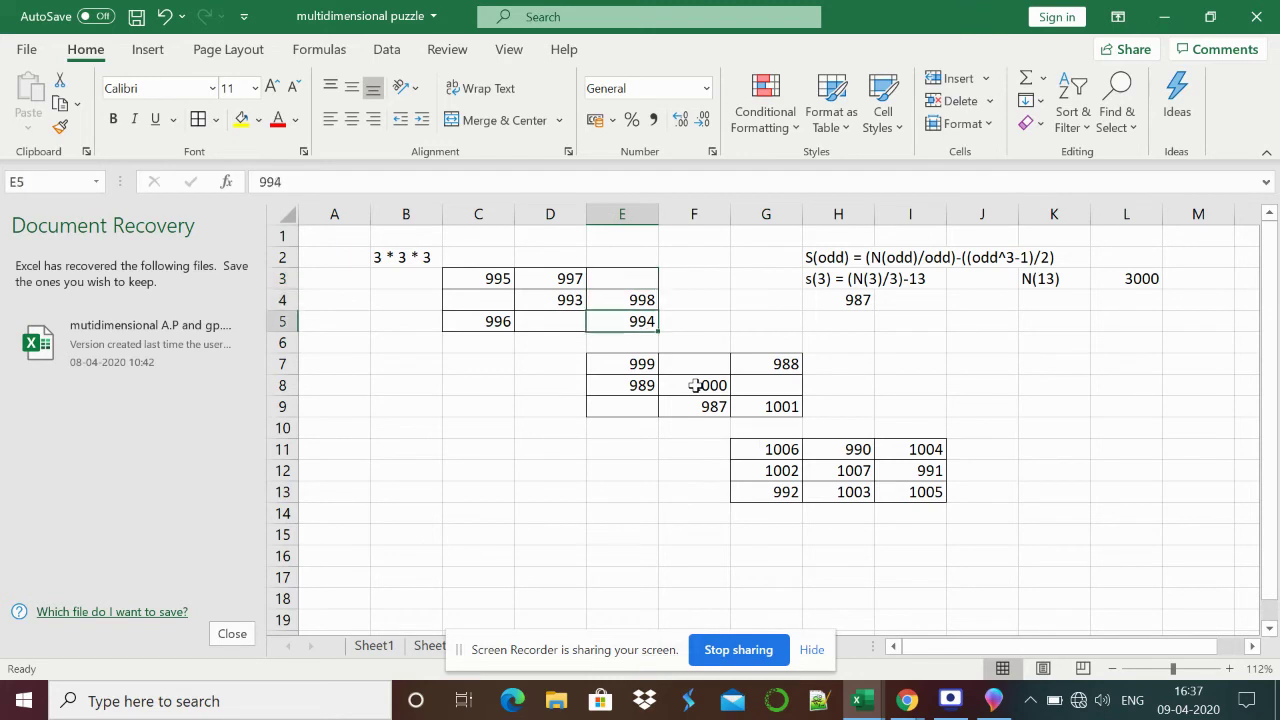
{"action": "key", "text": "Up"}
{"action": "key", "text": "Left"}
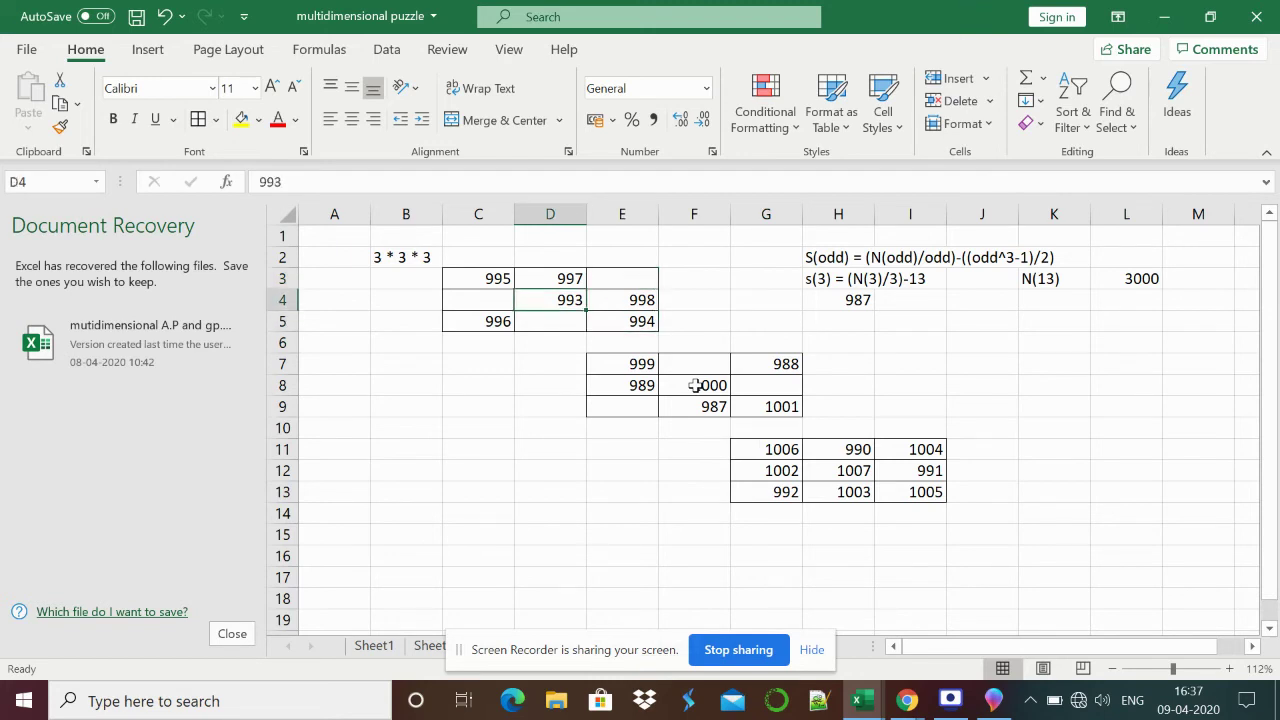
{"action": "key", "text": "Left"}
{"action": "key", "text": "Down"}
{"action": "key", "text": "Right"}
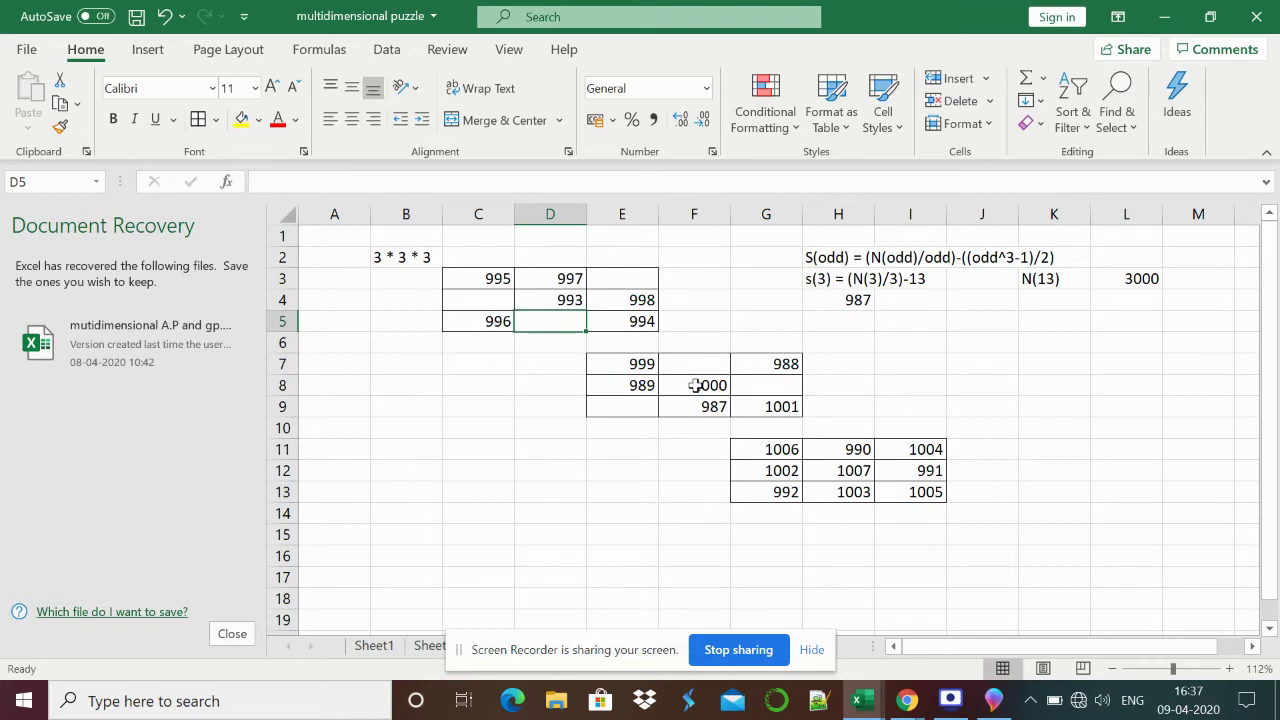
{"action": "key", "text": "Up"}
{"action": "key", "text": "Left"}
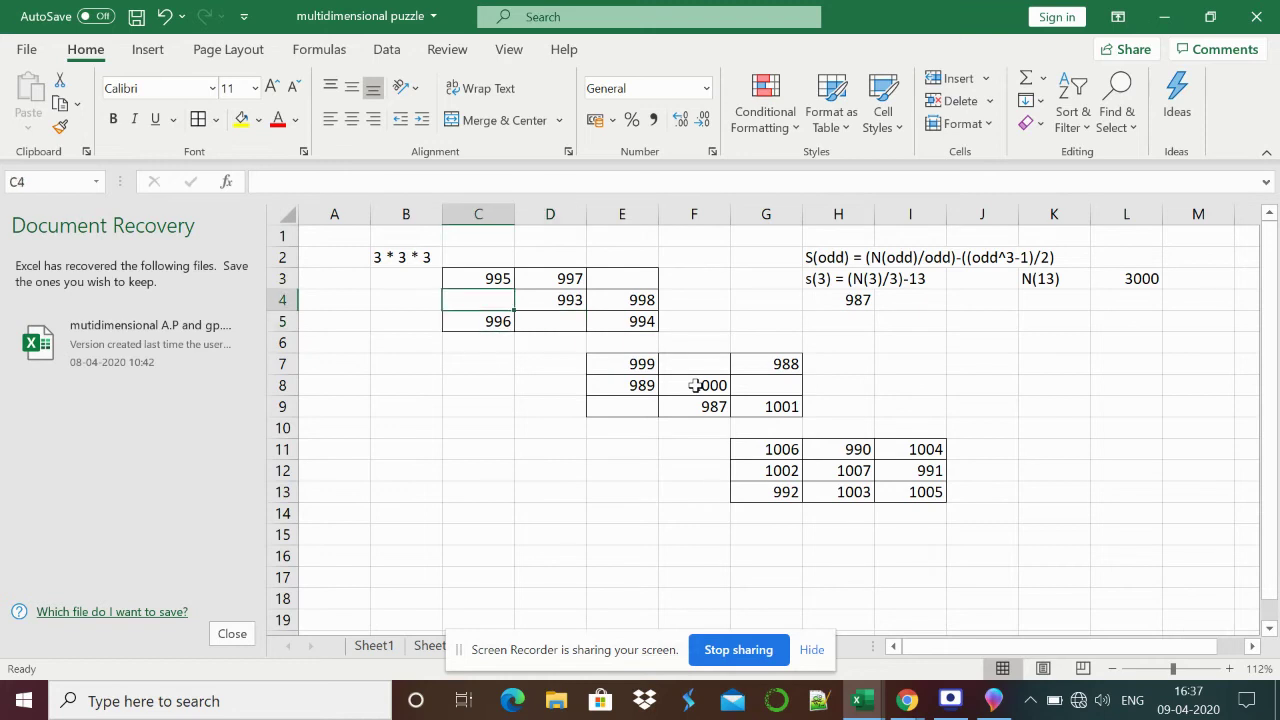
{"action": "key", "text": "Down"}
{"action": "key", "text": "Down"}
{"action": "key", "text": "Down"}
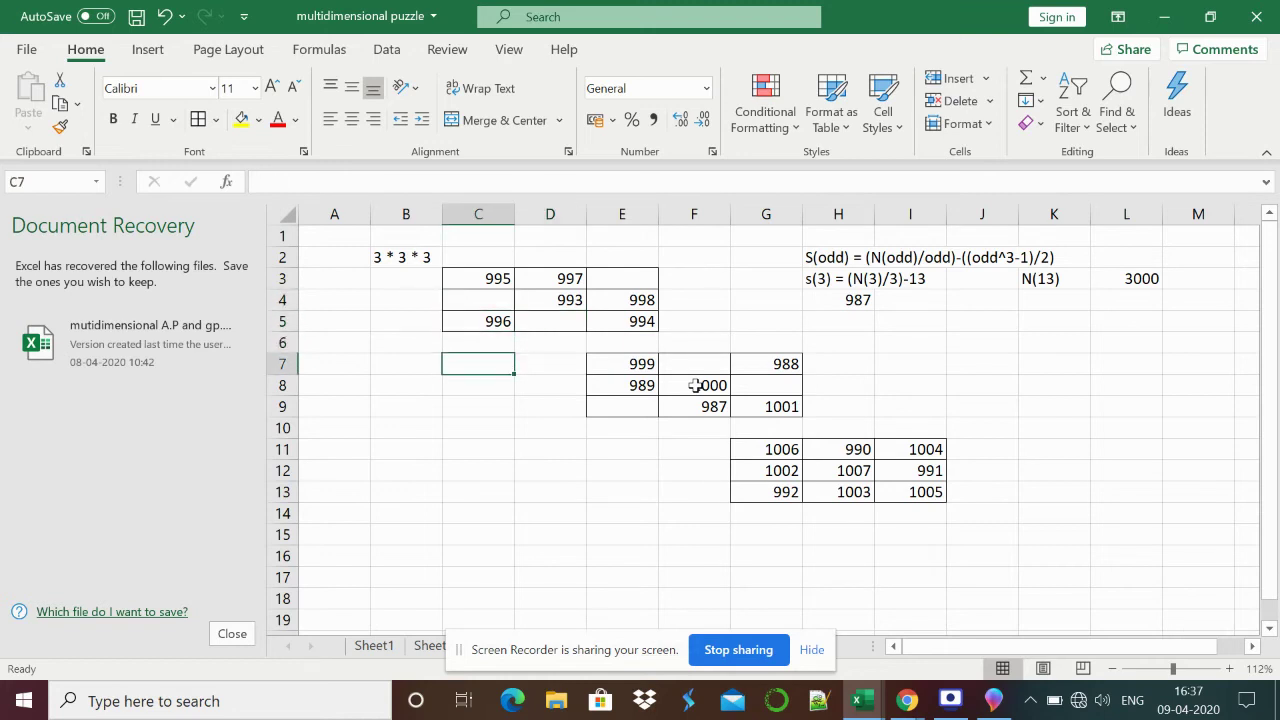
{"action": "key", "text": "Right"}
{"action": "key", "text": "Right"}
{"action": "key", "text": "Down"}
{"action": "key", "text": "Down"}
{"action": "key", "text": "Down"}
{"action": "key", "text": "Right"}
{"action": "key", "text": "Right"}
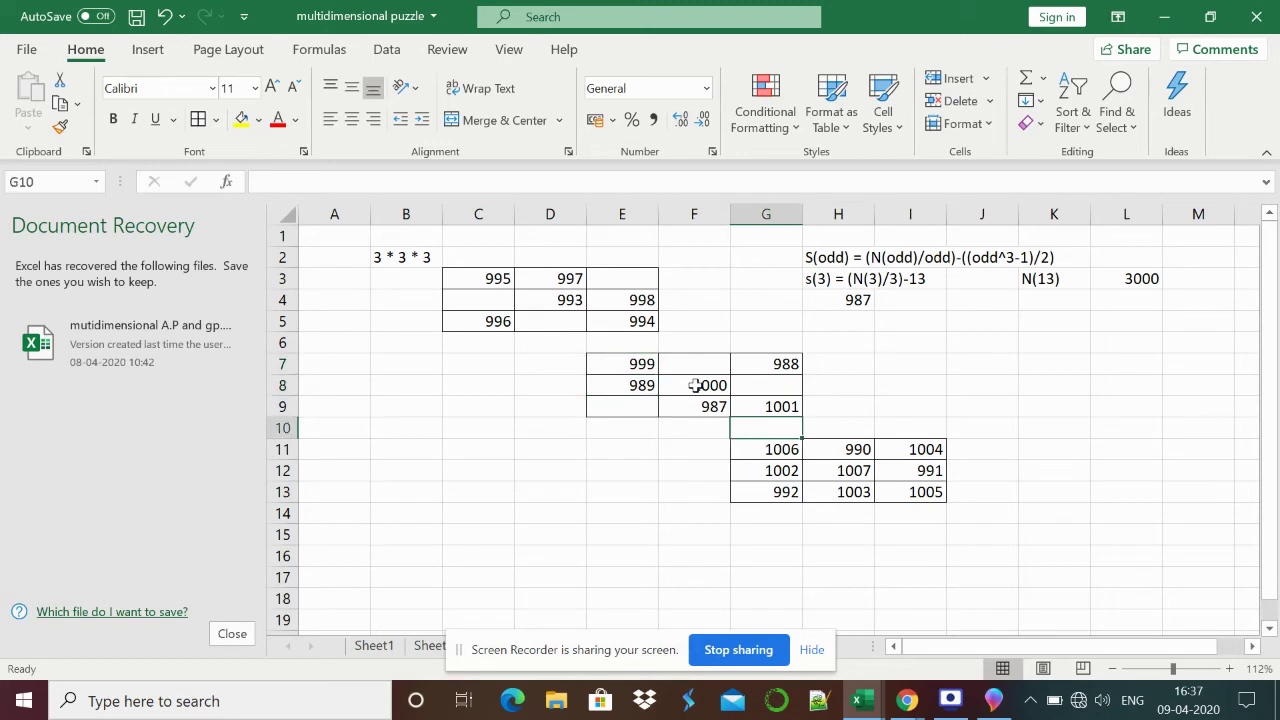
{"action": "key", "text": "Down"}
{"action": "key", "text": "Down"}
{"action": "key", "text": "Right"}
{"action": "key", "text": "Up"}
{"action": "key", "text": "Up"}
{"action": "key", "text": "Up"}
{"action": "key", "text": "Up"}
{"action": "key", "text": "Up"}
{"action": "key", "text": "Up"}
{"action": "key", "text": "Up"}
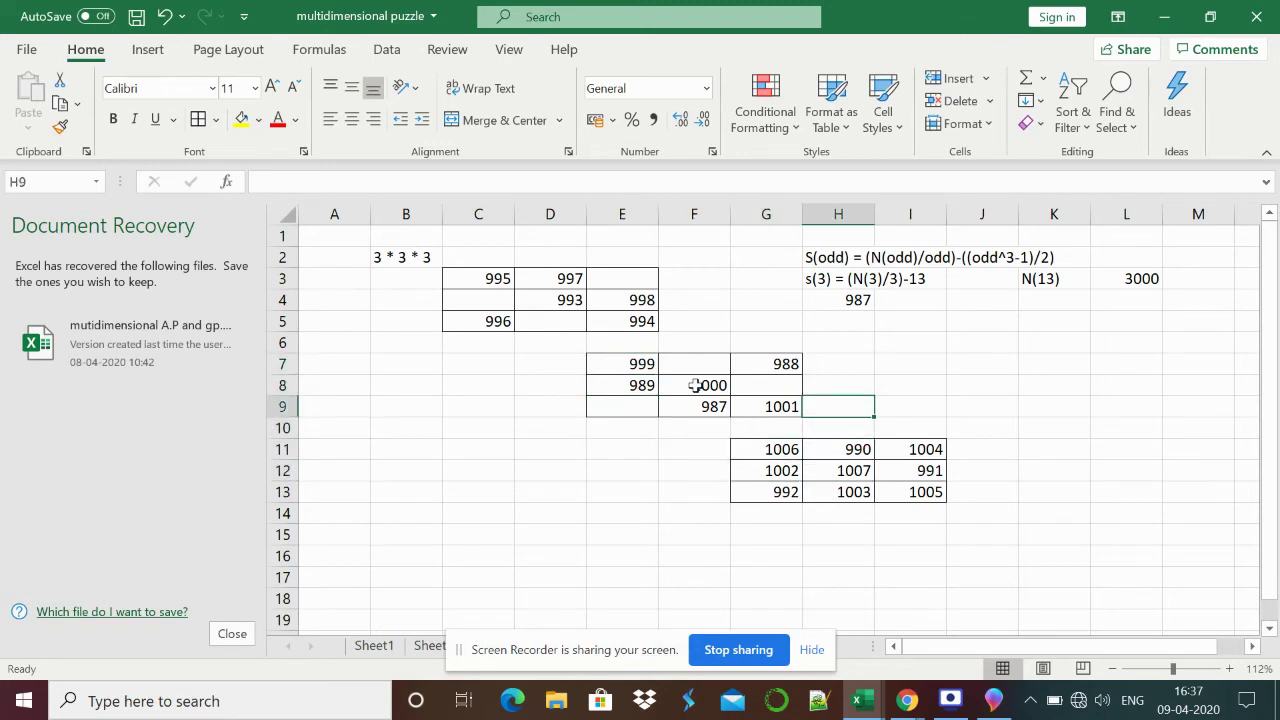
Enter 1008 in cell E3 of the first grid.
{"action": "key", "text": "Left"}
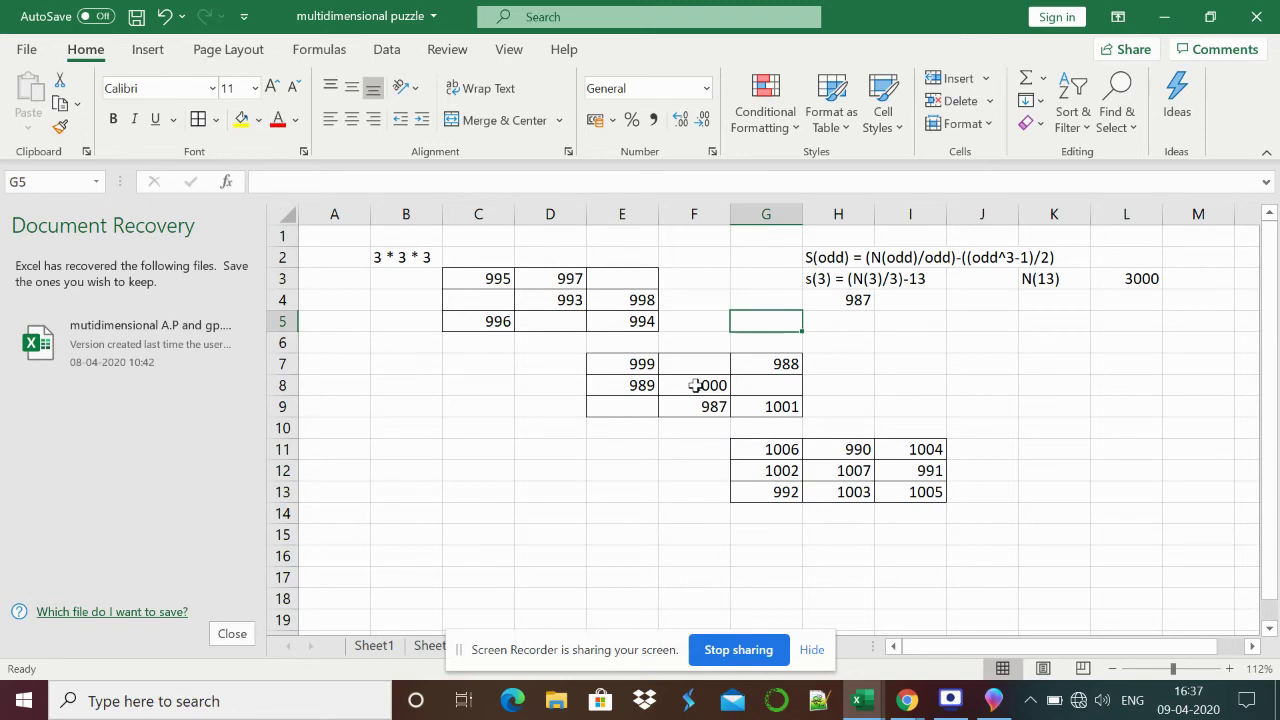
{"action": "key", "text": "Left"}
{"action": "key", "text": "Left"}
{"action": "key", "text": "Up"}
{"action": "key", "text": "Up"}
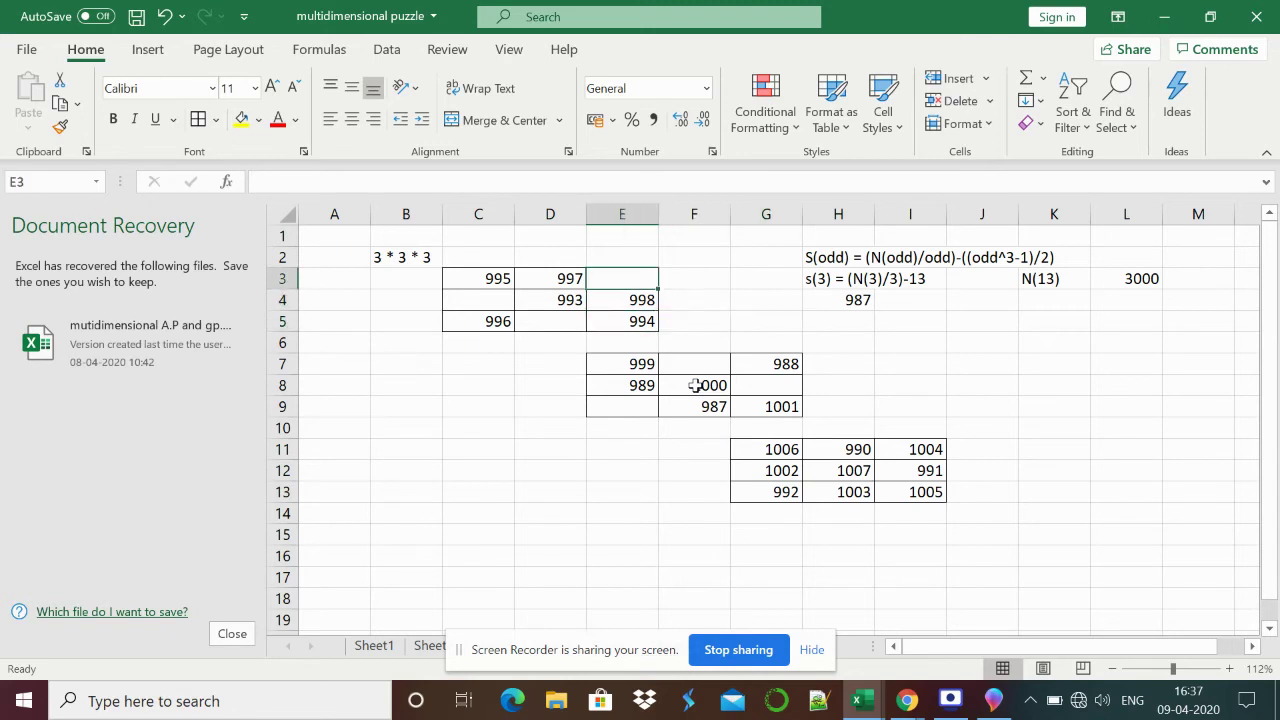
{"action": "type", "text": "100"}
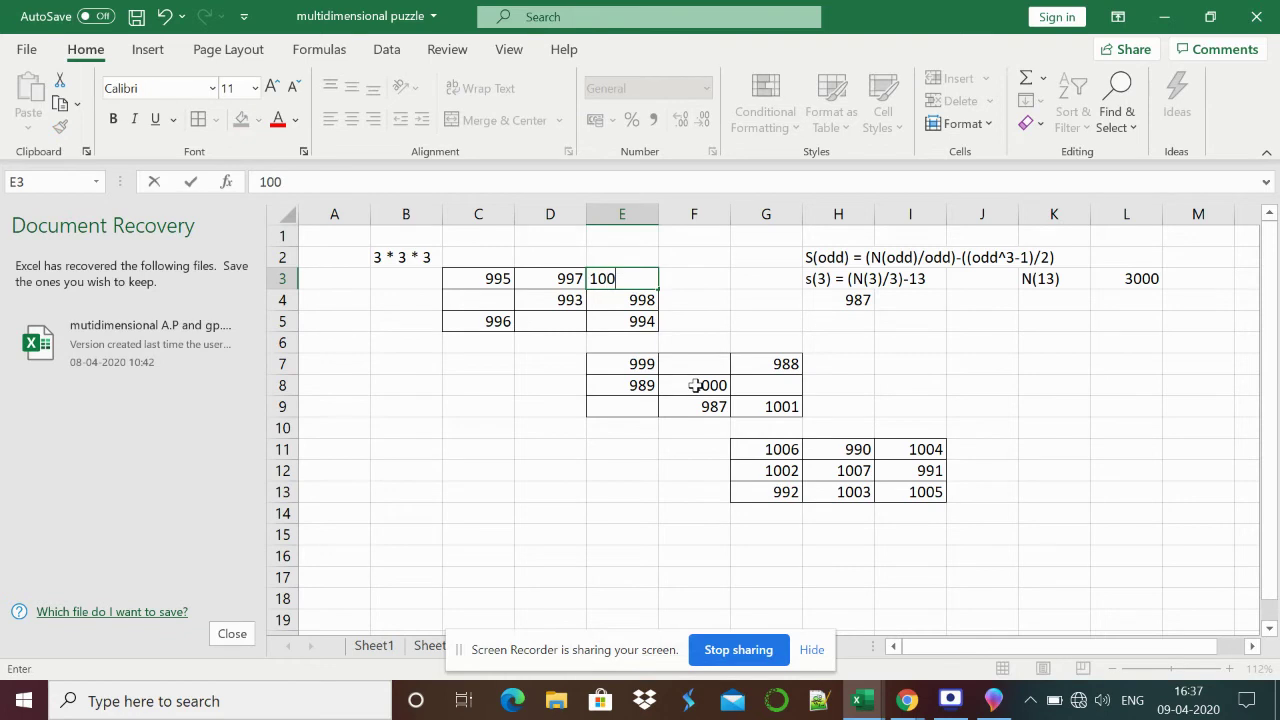
{"action": "type", "text": "8"}
{"action": "key", "text": "Return"}
{"action": "key", "text": "Up"}
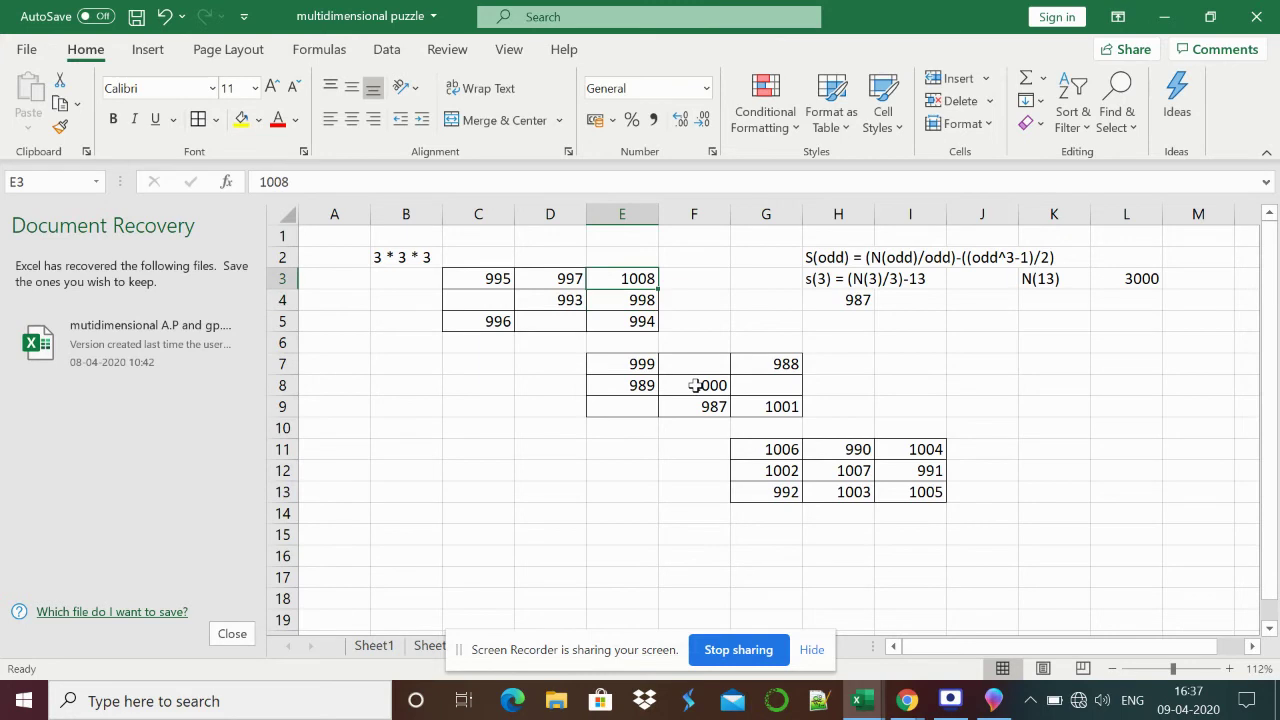
Enter 1009 in cell C4 and 1010 in cell D5 of the first grid.
{"action": "key", "text": "Left"}
{"action": "key", "text": "Down"}
{"action": "key", "text": "Left"}
{"action": "type", "text": "1009"}
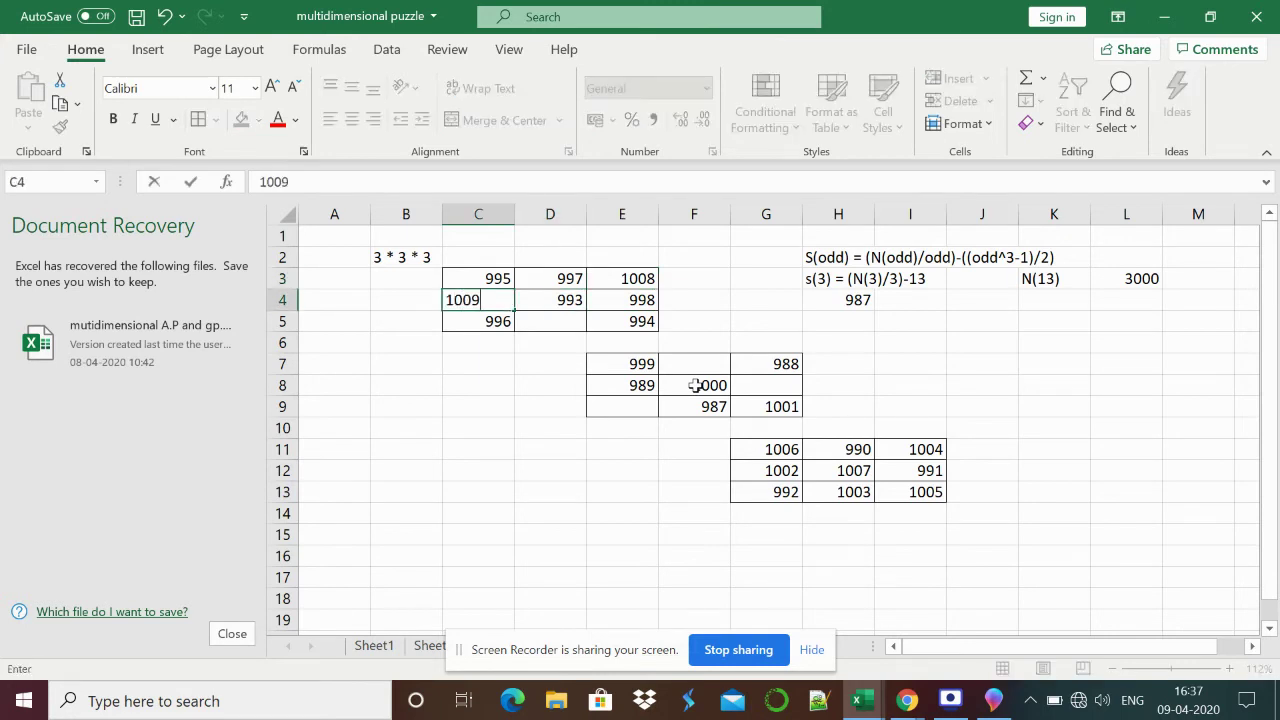
{"action": "key", "text": "Return"}
{"action": "key", "text": "Right"}
{"action": "type", "text": "1010"}
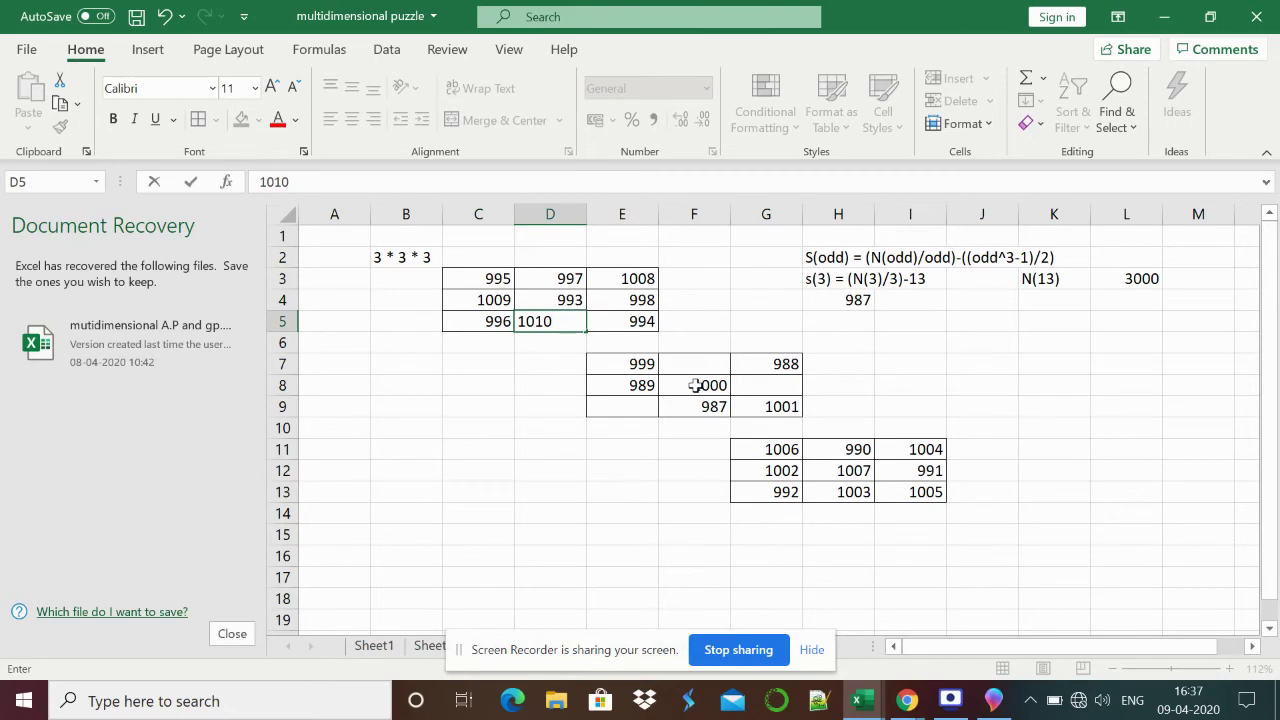
{"action": "key", "text": "Up"}
Sum the first grid's row C3:E3 into F3 and copy the formula down to F5.
{"action": "key", "text": "Up"}
{"action": "key", "text": "Left"}
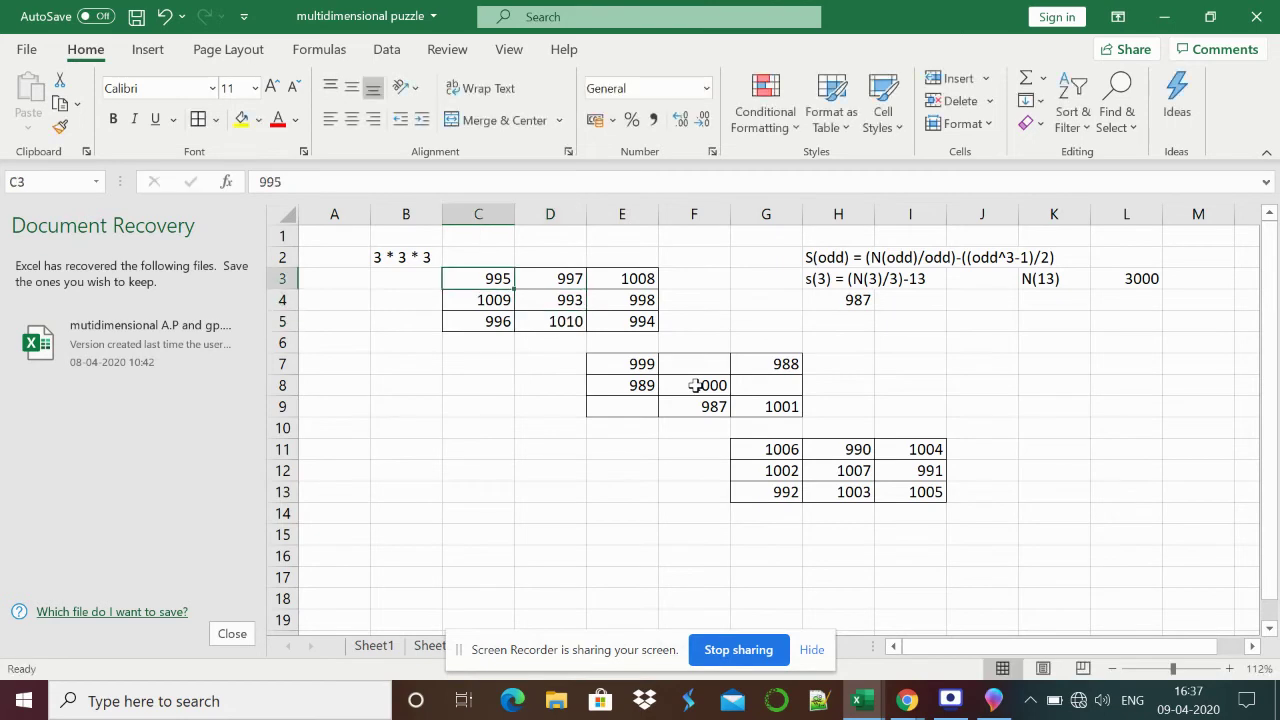
{"action": "key", "text": "shift+Right"}
{"action": "key", "text": "shift+Right"}
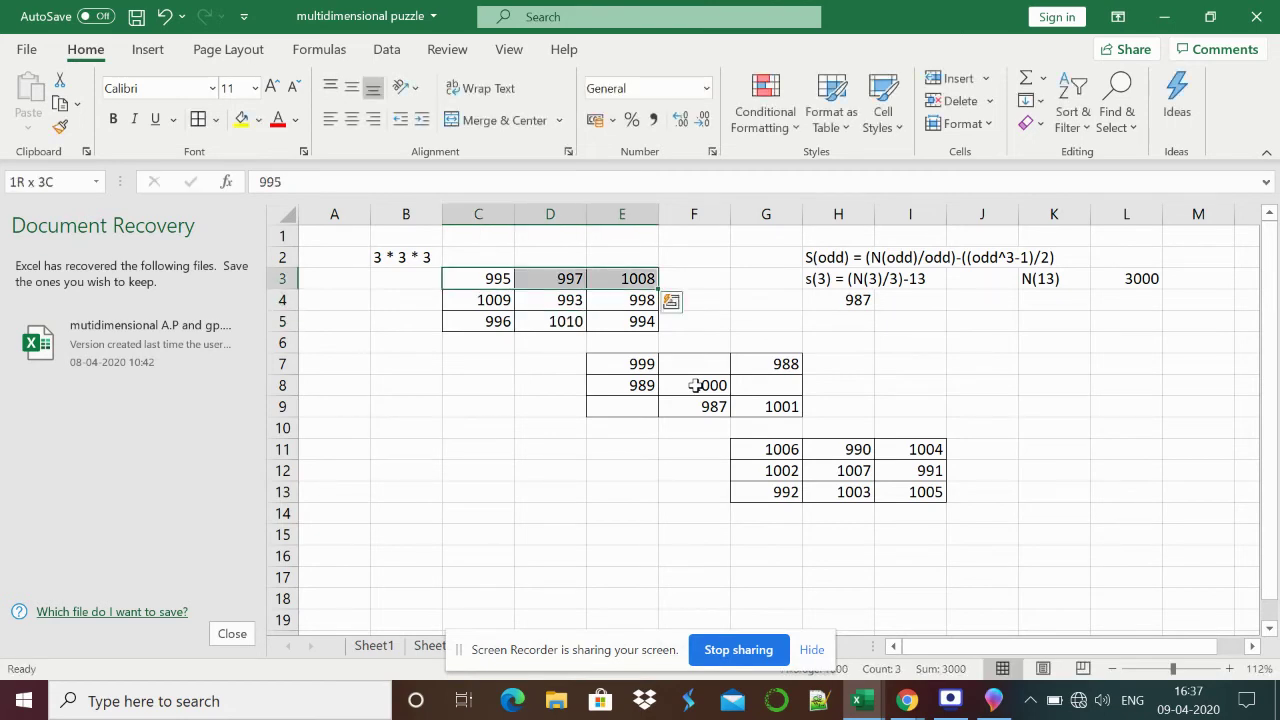
{"action": "key", "text": "shift+Right"}
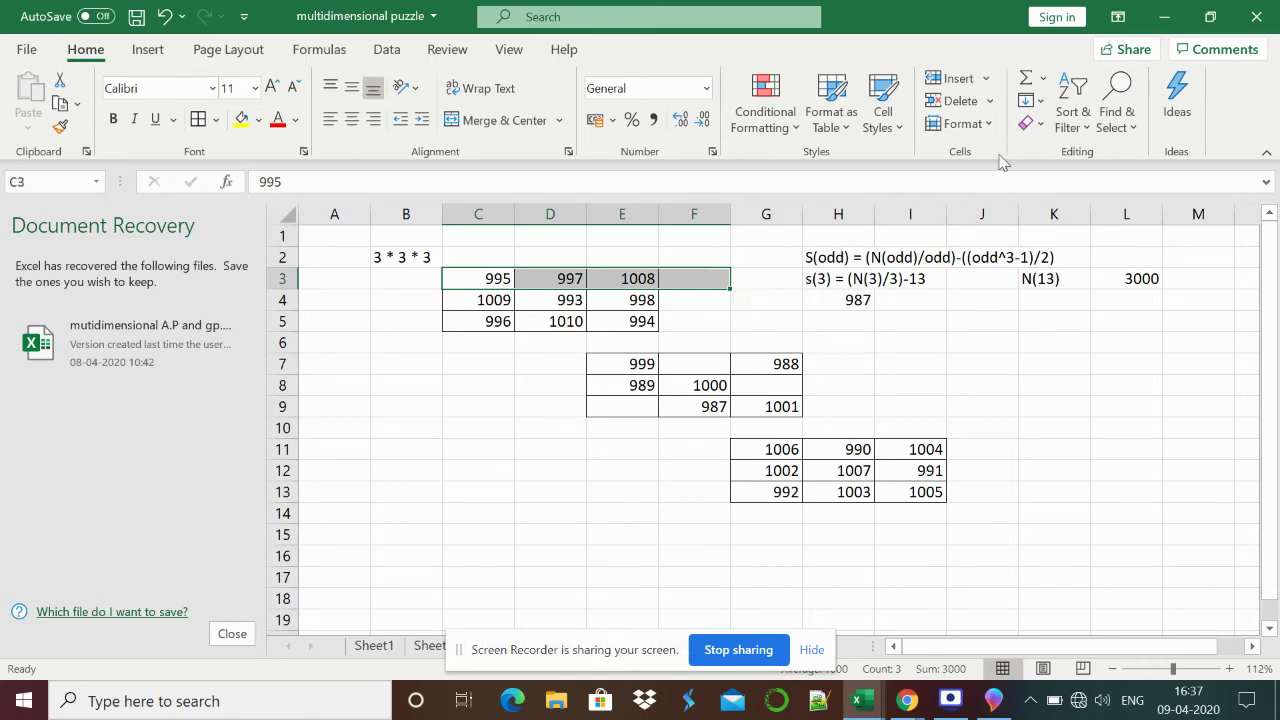
{"action": "left_click", "coordinate": [1025, 78]}
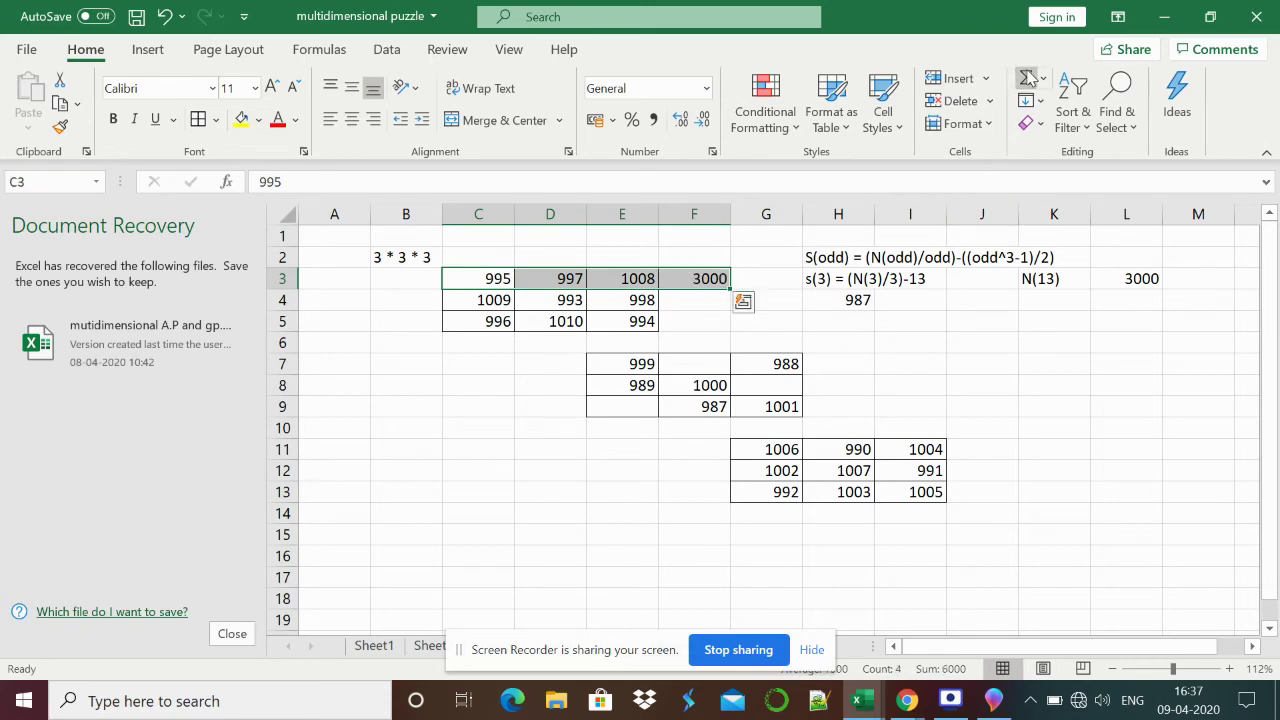
{"action": "left_click", "coordinate": [762, 279]}
{"action": "left_click", "coordinate": [719, 285]}
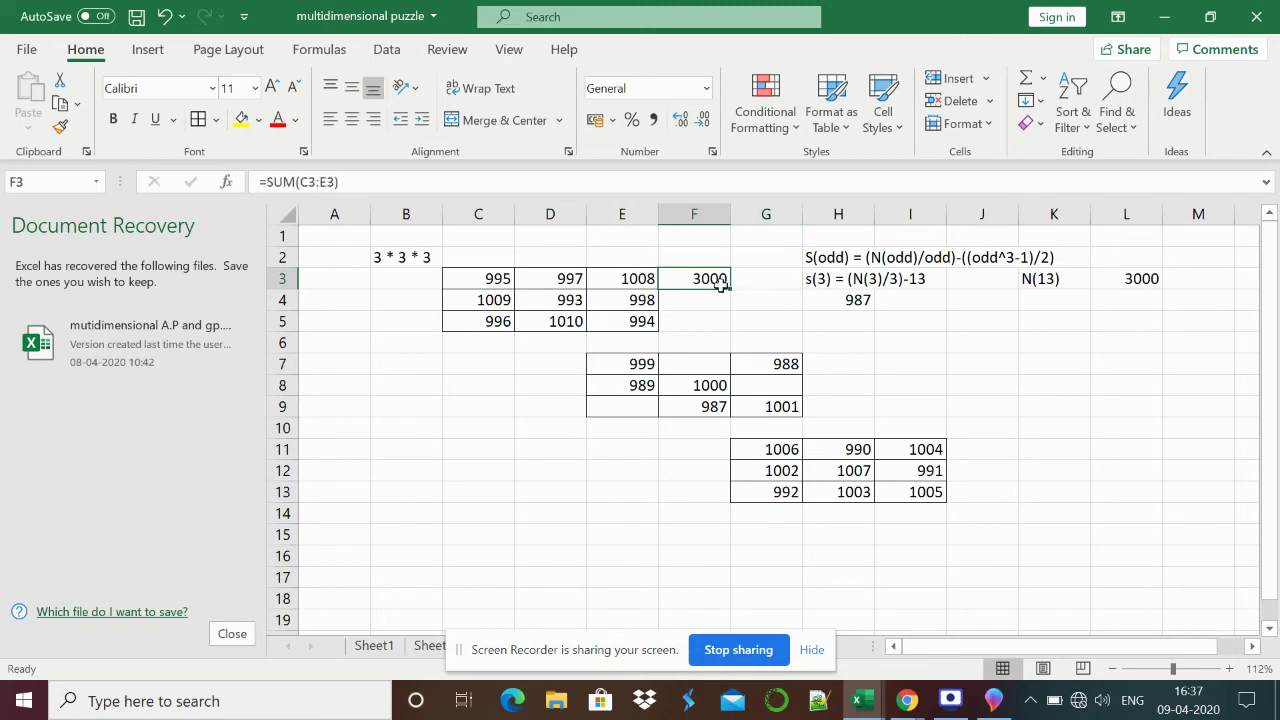
{"action": "left_click_drag", "start_coordinate": [729, 289], "coordinate": [735, 335]}
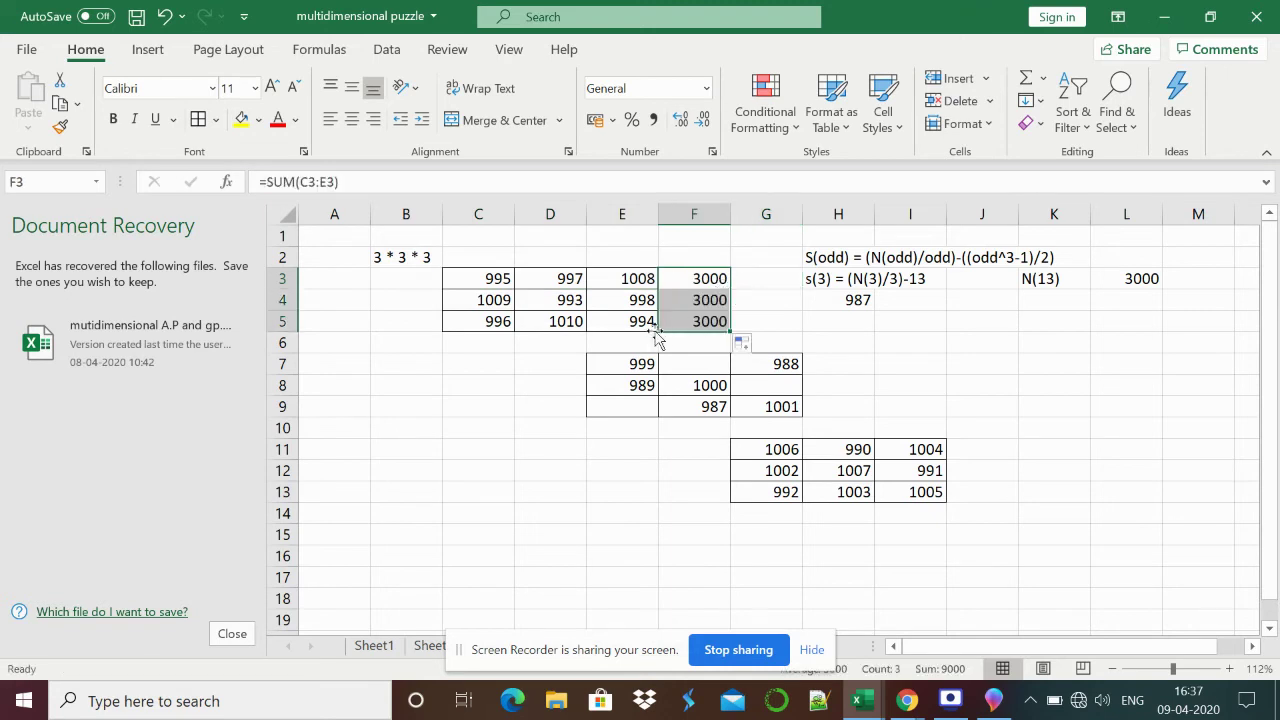
Trace the next position in the second grid and enter 1011 in cell G8.
{"action": "left_click", "coordinate": [665, 366]}
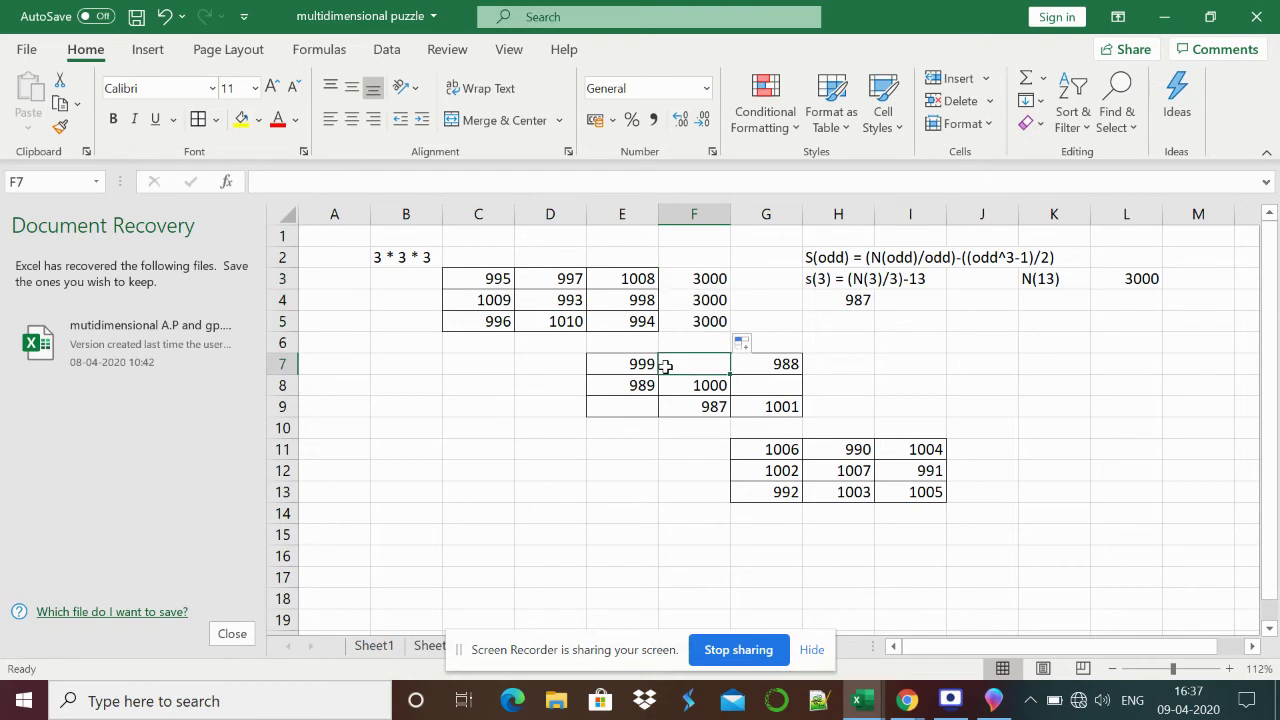
{"action": "key", "text": "Down"}
{"action": "key", "text": "Left"}
{"action": "key", "text": "Up"}
{"action": "key", "text": "Up"}
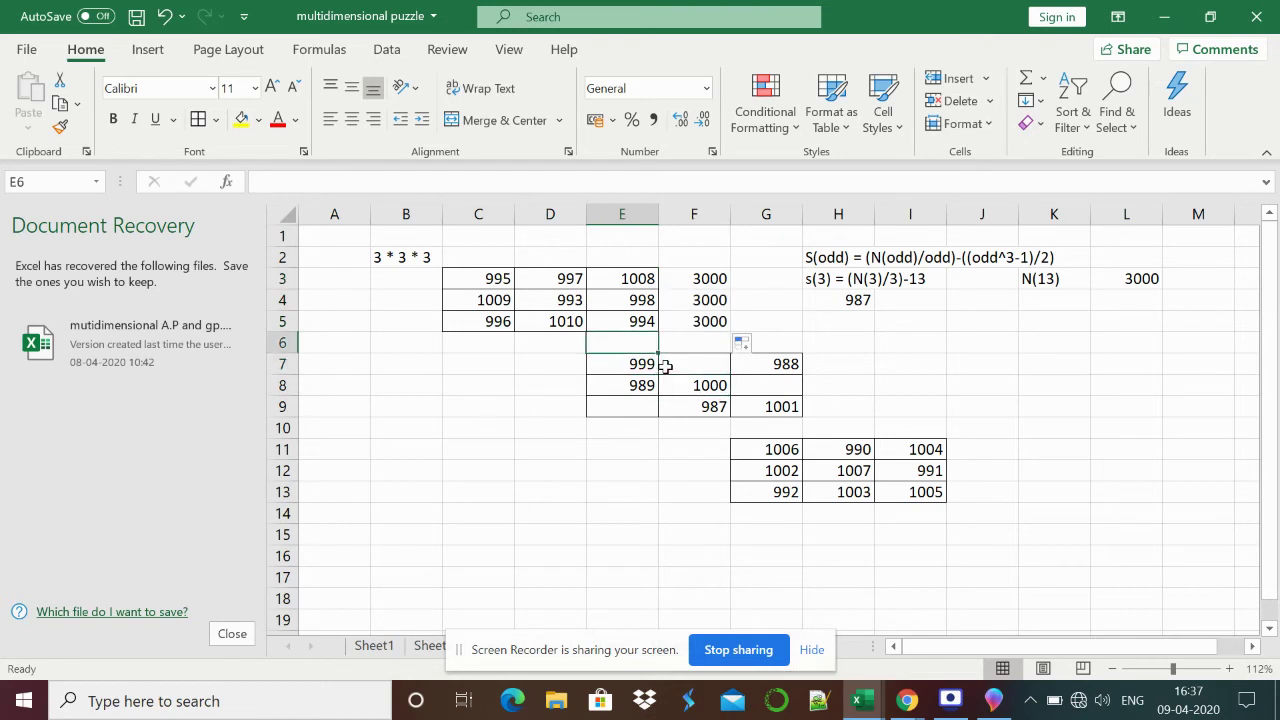
{"action": "left_click", "coordinate": [703, 372]}
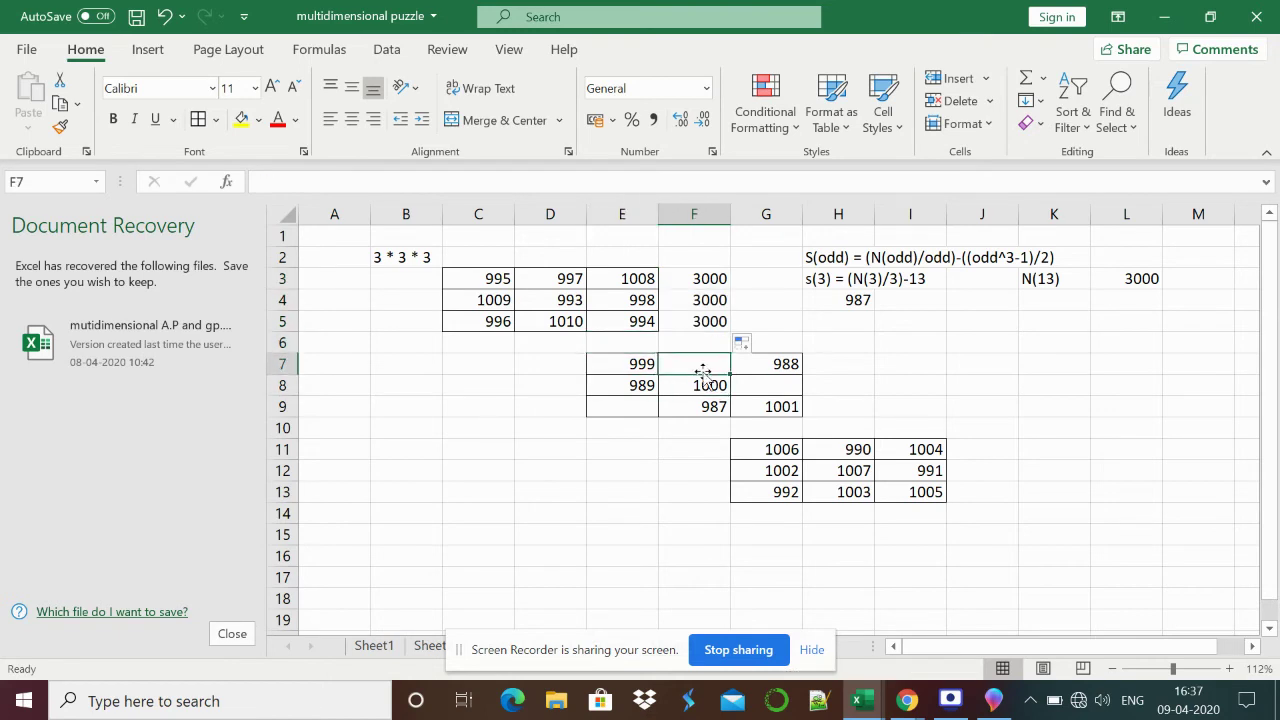
{"action": "left_click", "coordinate": [866, 368]}
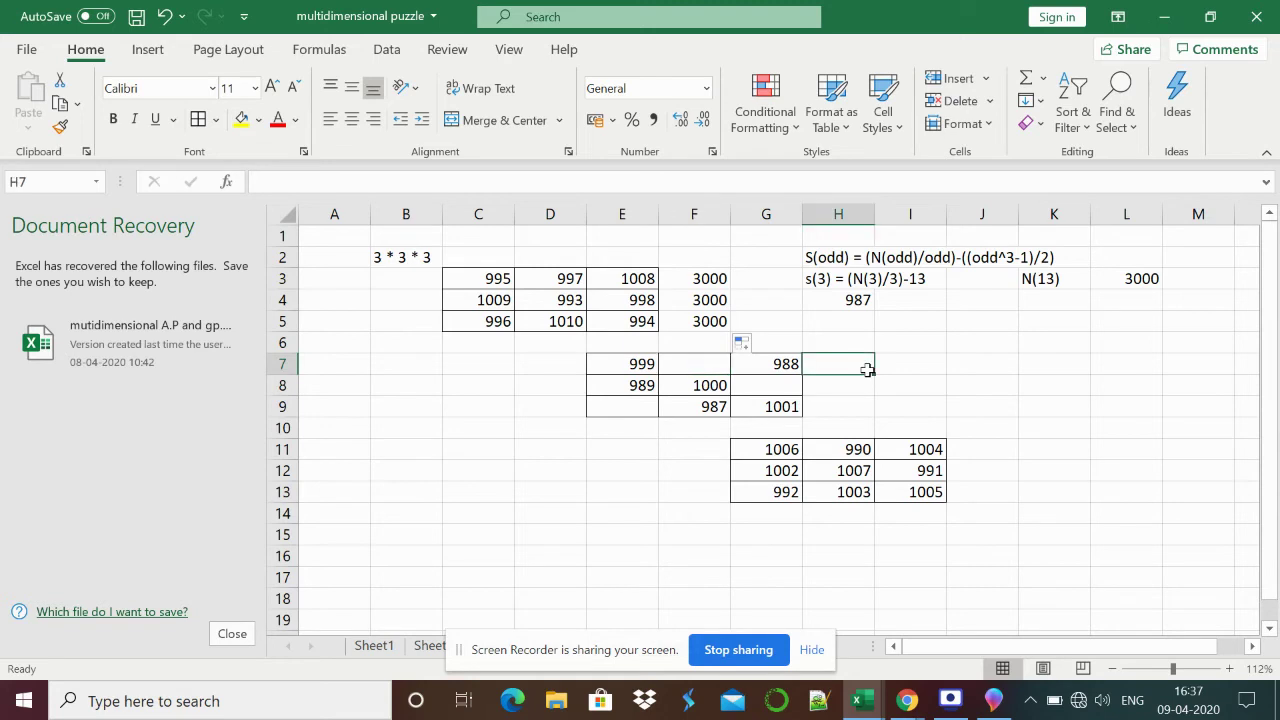
{"action": "left_click", "coordinate": [784, 388]}
{"action": "key", "text": "Left"}
{"action": "key", "text": "Right"}
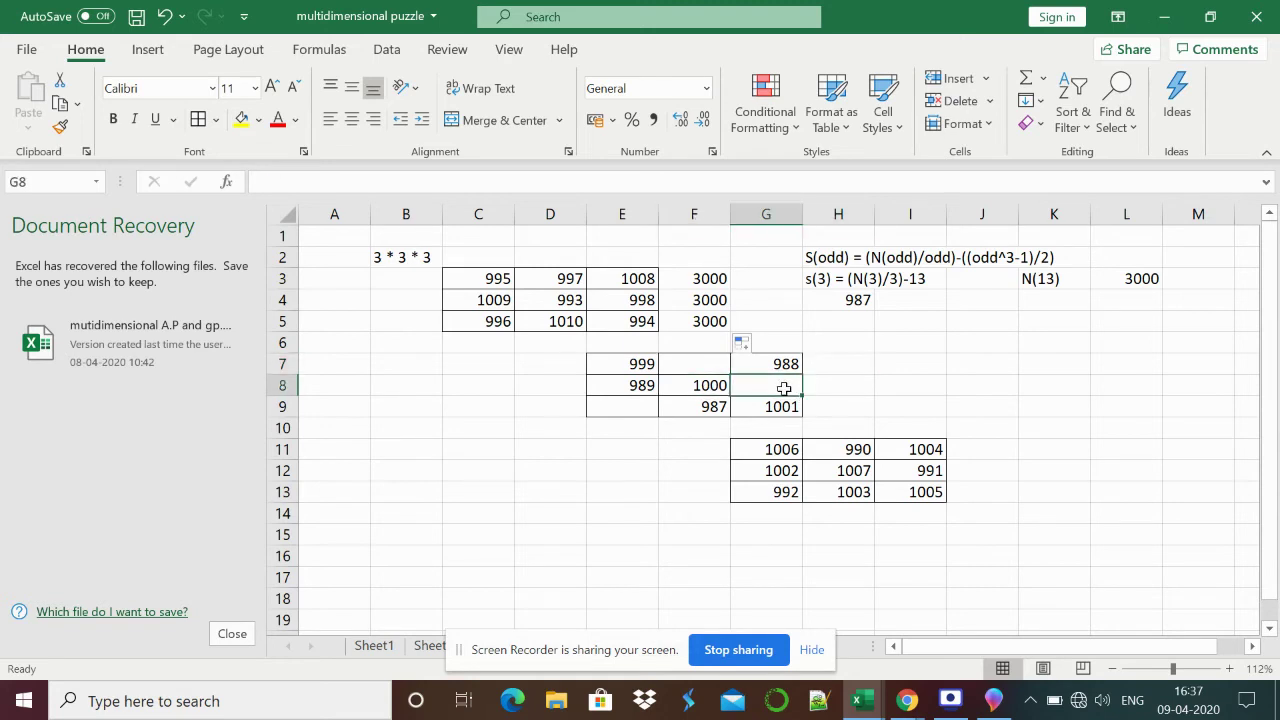
{"action": "type", "text": "1011"}
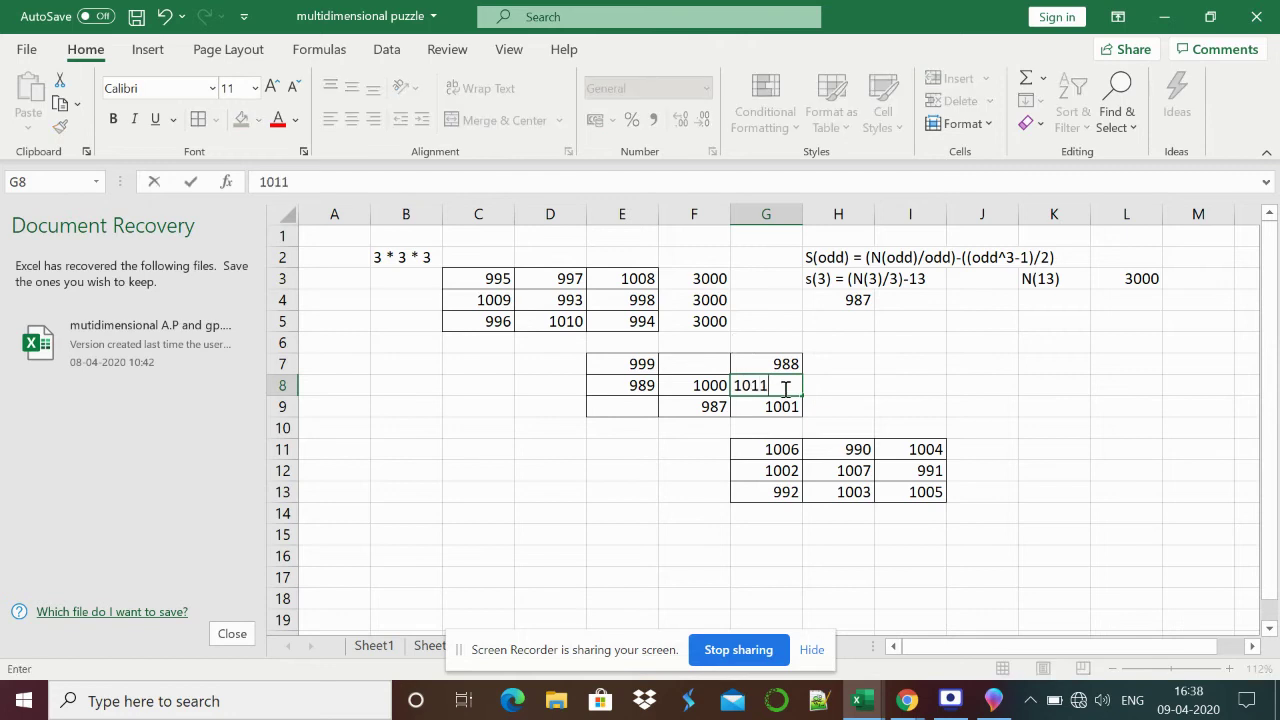
{"action": "key", "text": "Return"}
Enter 1012 in cell E9 and 1013 in cell F7 of the second grid.
{"action": "key", "text": "Left"}
{"action": "key", "text": "Left"}
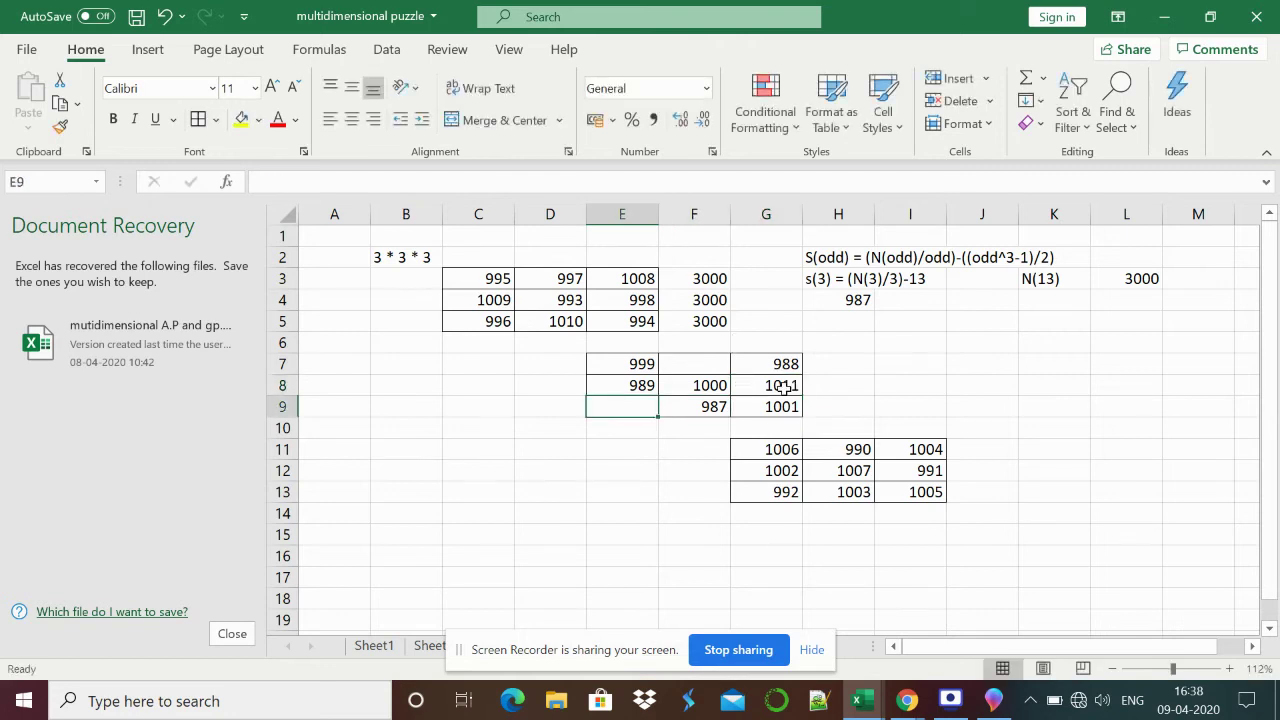
{"action": "type", "text": "1"}
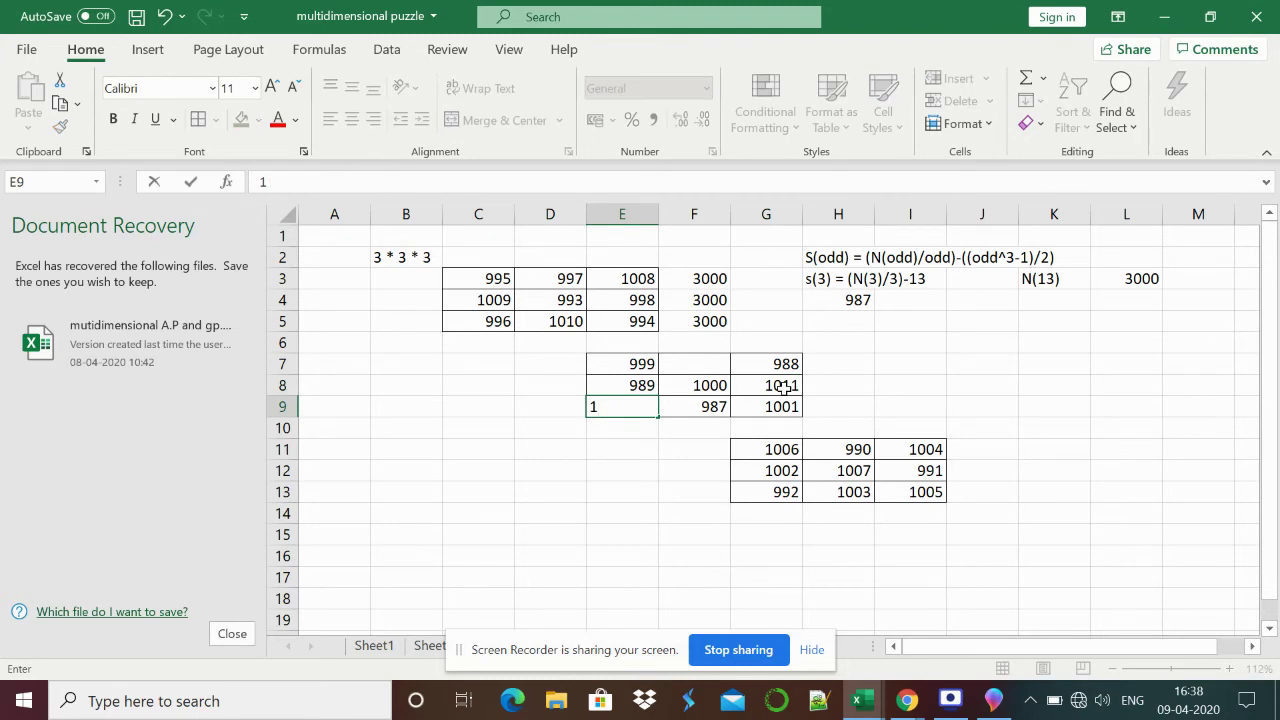
{"action": "type", "text": "112"}
{"action": "key", "text": "Up"}
{"action": "key", "text": "Up"}
{"action": "key", "text": "Right"}
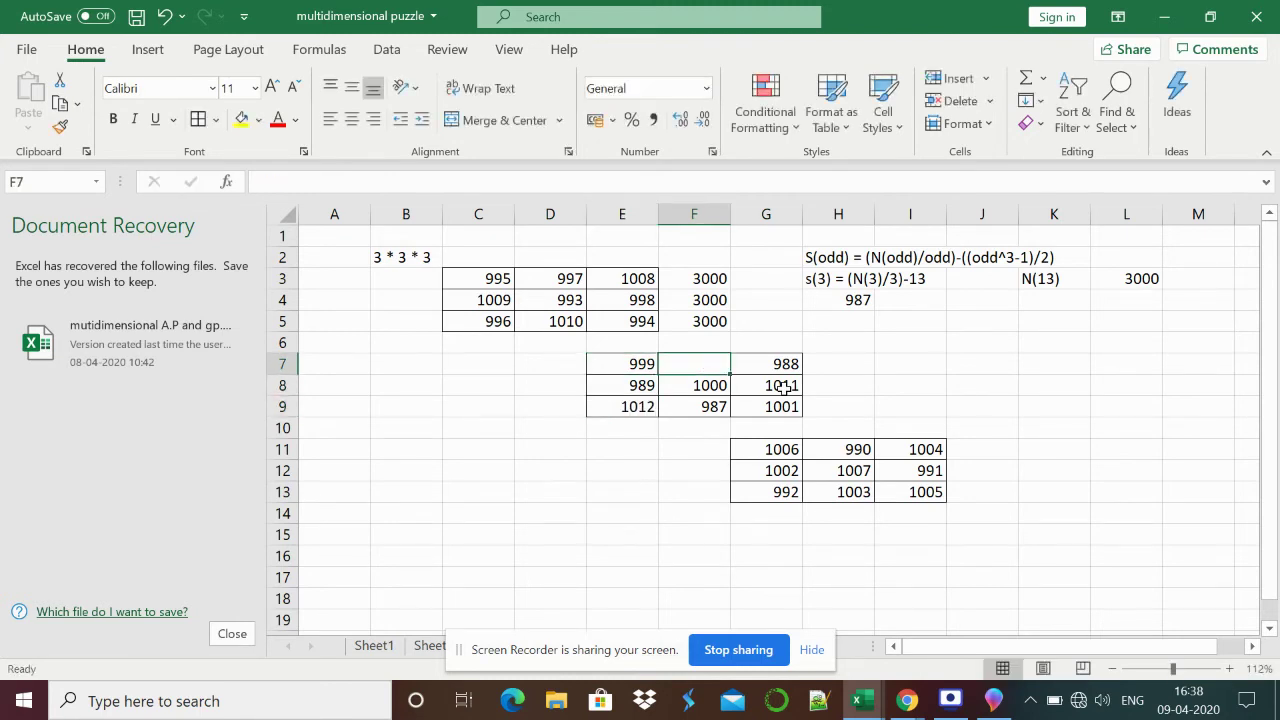
{"action": "type", "text": "1013"}
{"action": "key", "text": "Right"}
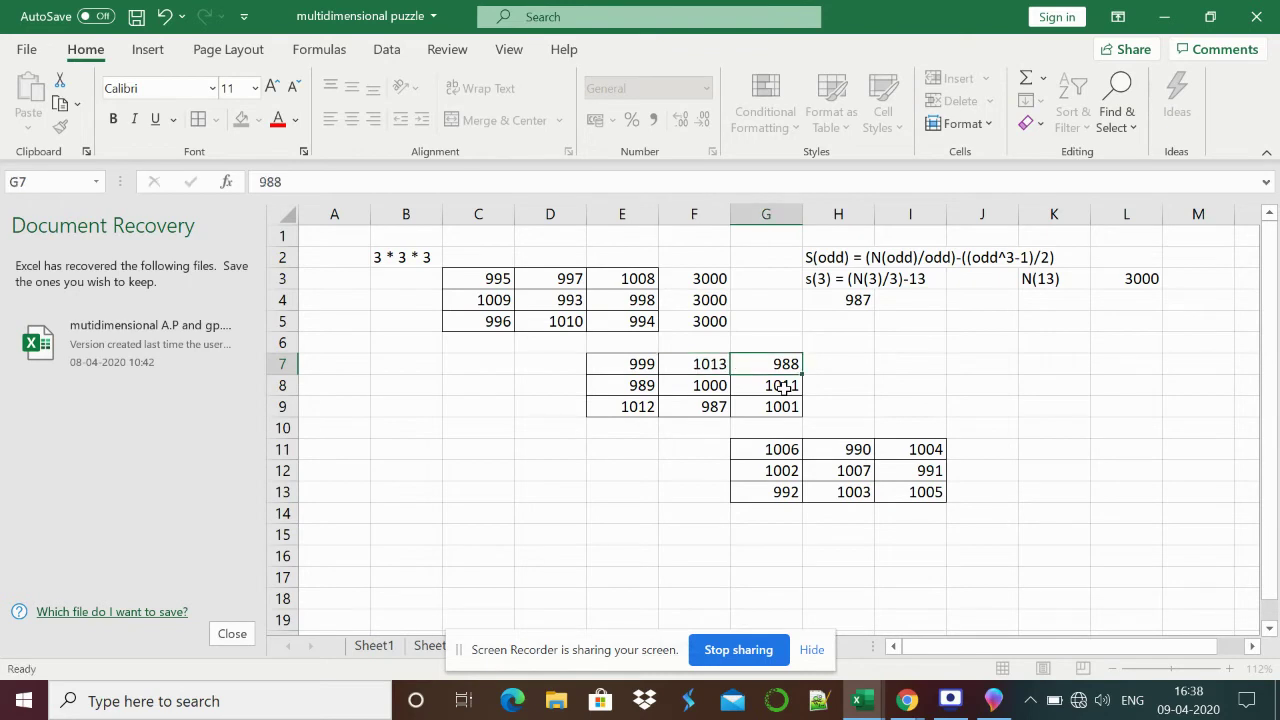
{"action": "key", "text": "Left"}
{"action": "key", "text": "Left"}
{"action": "key", "text": "shift+Right"}
{"action": "key", "text": "shift+Right"}
{"action": "key", "text": "shift+Right"}
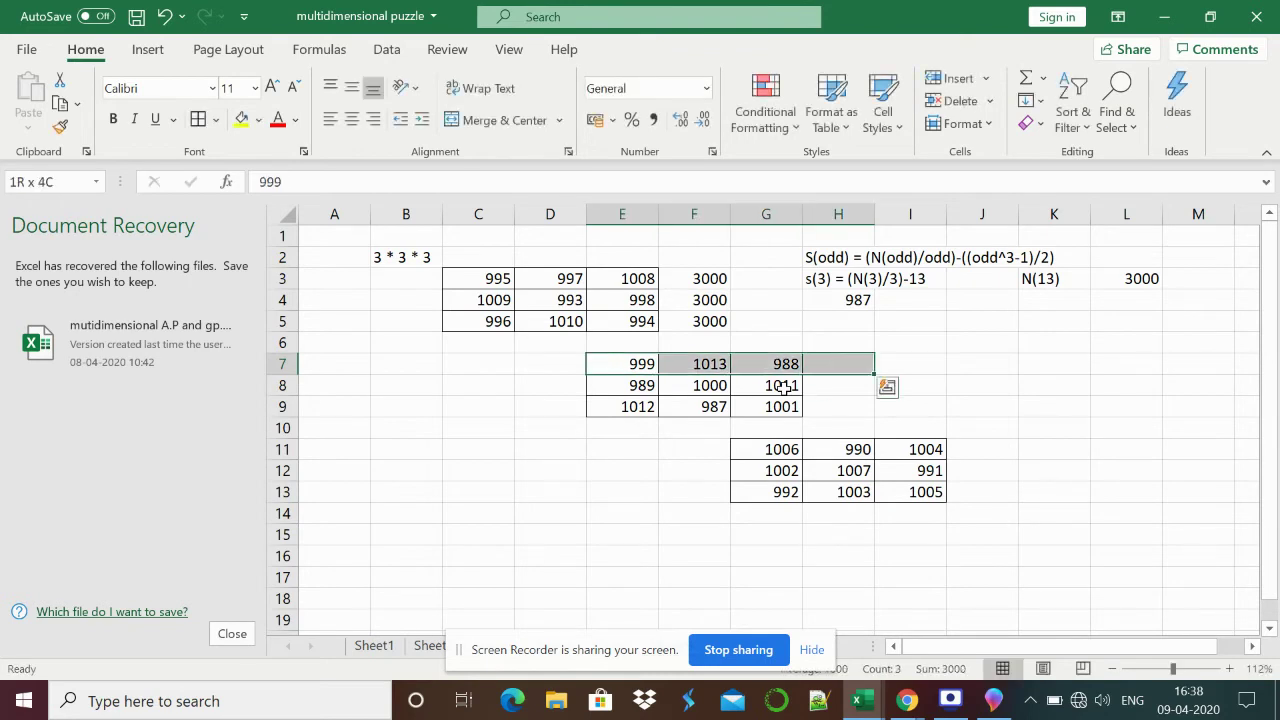
{"action": "key", "text": "shift+Left"}
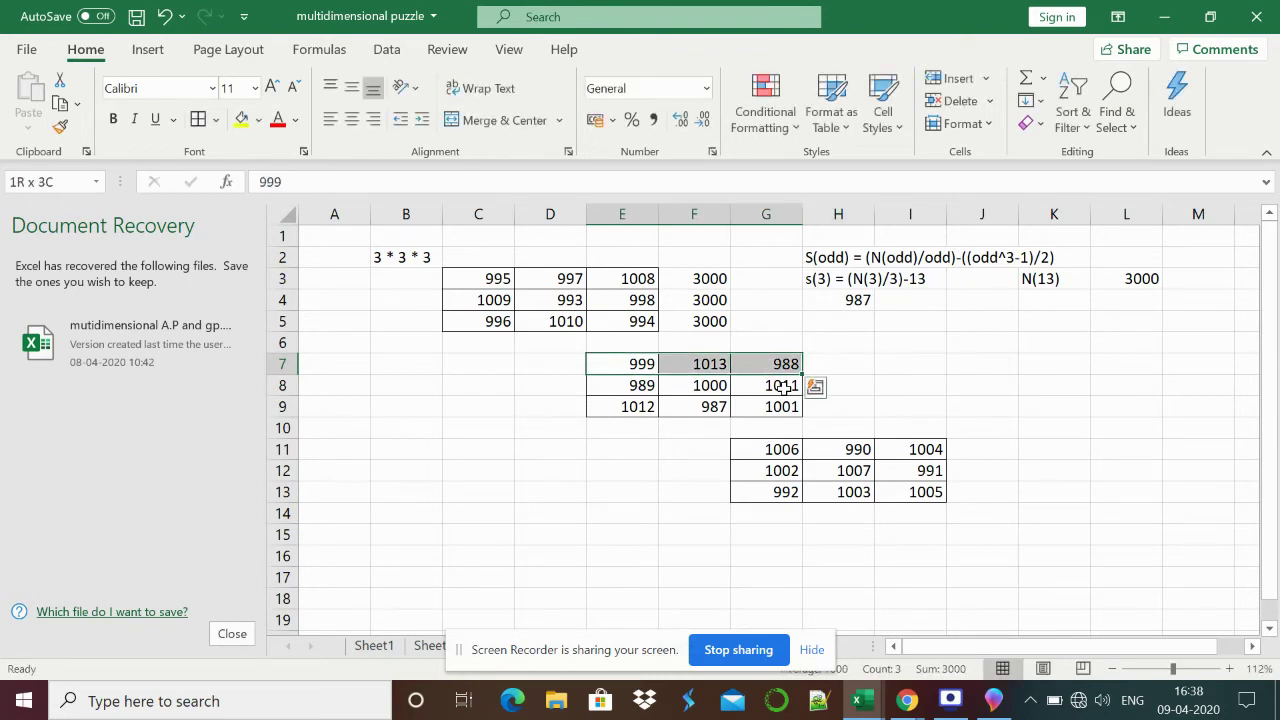
{"action": "key", "text": "shift+Down"}
{"action": "key", "text": "shift+Down"}
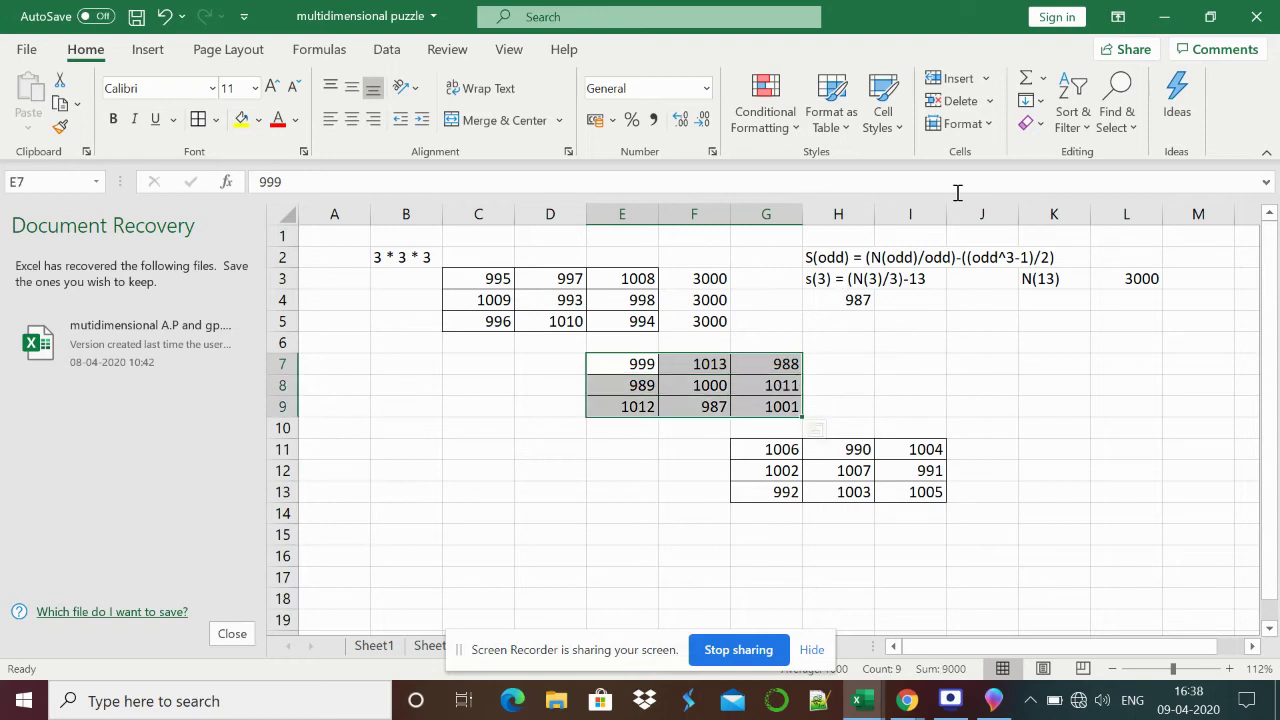
Sum the second grid's row E7:G7 into H7 and copy the formula down to H9.
{"action": "left_click", "coordinate": [795, 363]}
{"action": "key", "text": "Left"}
{"action": "key", "text": "Left"}
{"action": "key", "text": "shift+Right"}
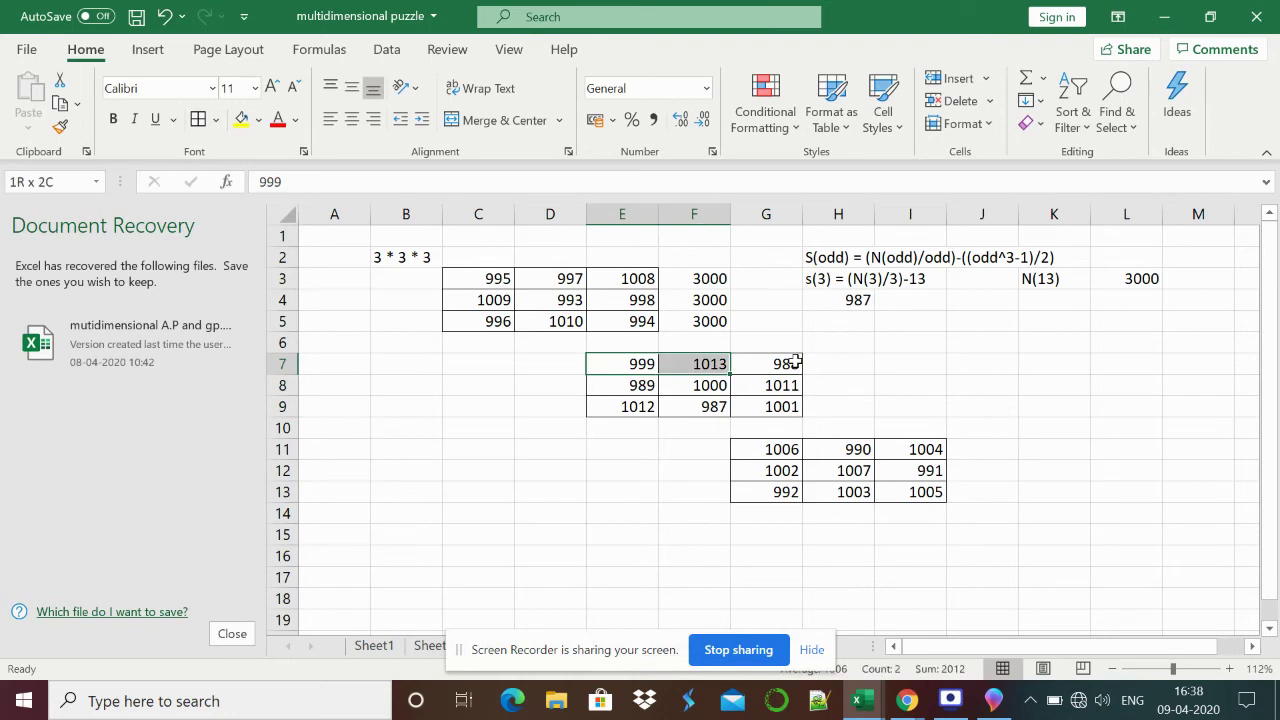
{"action": "key", "text": "shift+Right"}
{"action": "key", "text": "shift+Right"}
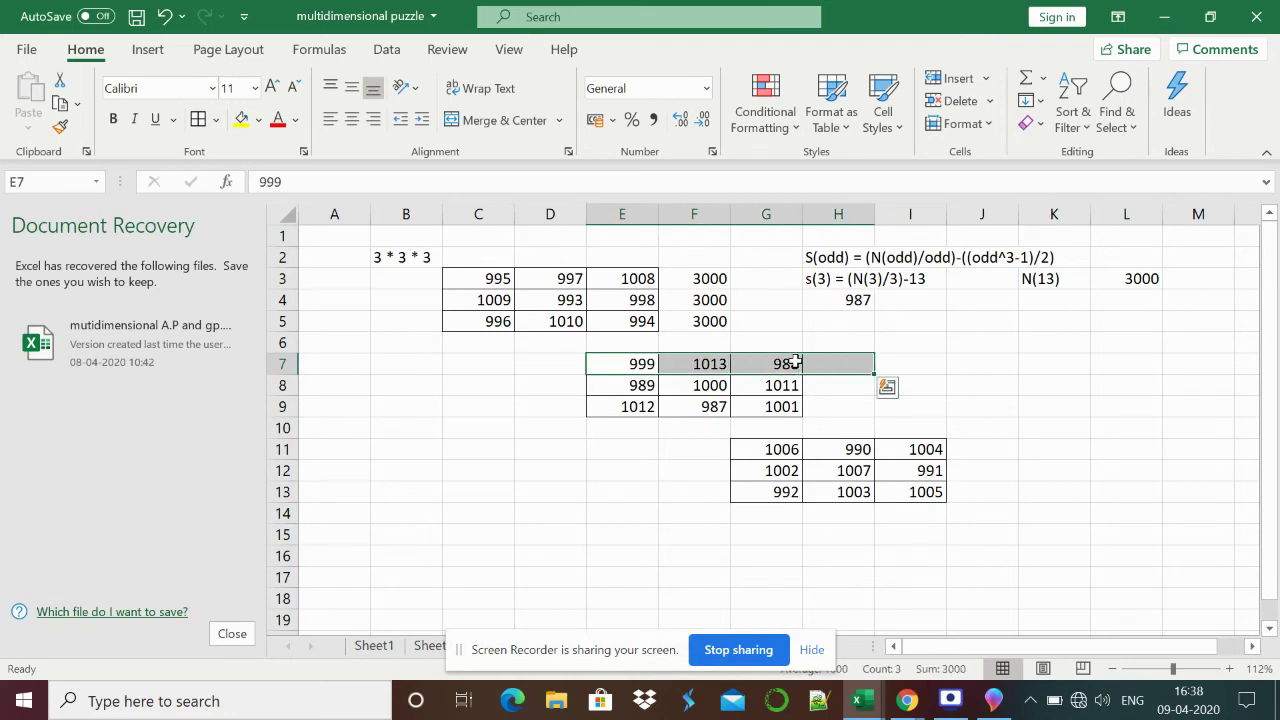
{"action": "left_click", "coordinate": [1025, 80]}
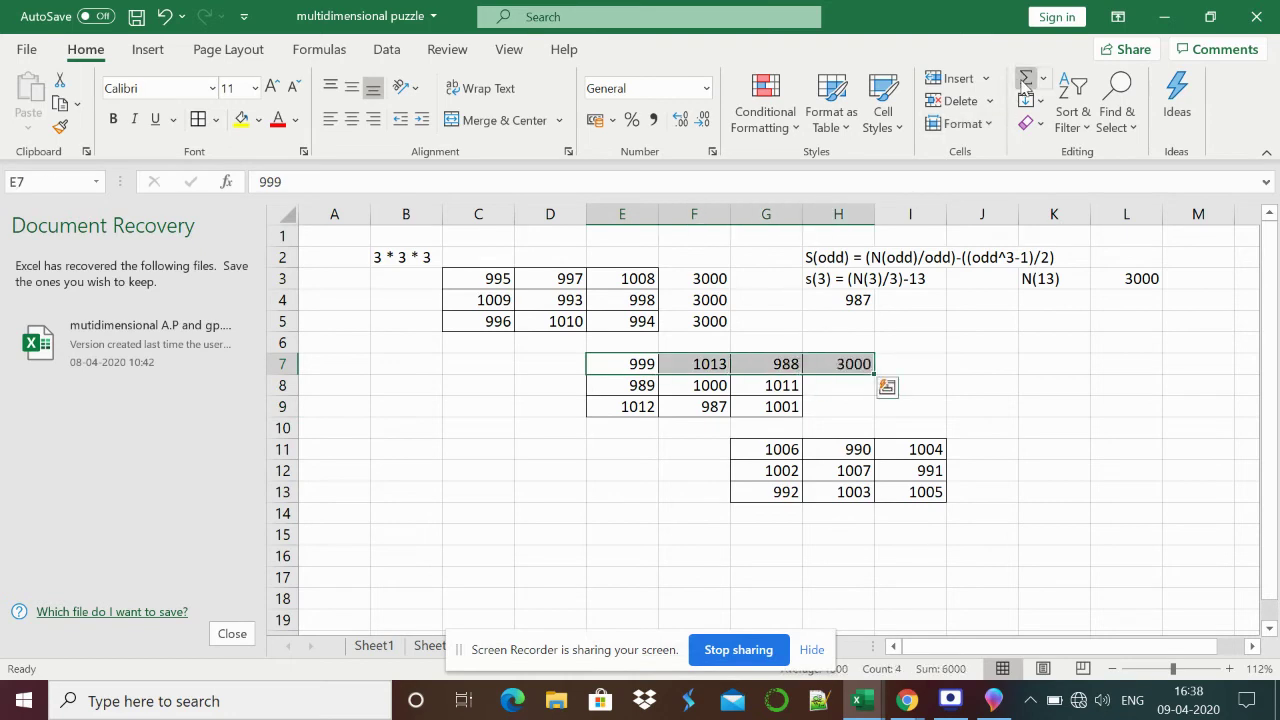
{"action": "left_click", "coordinate": [815, 360]}
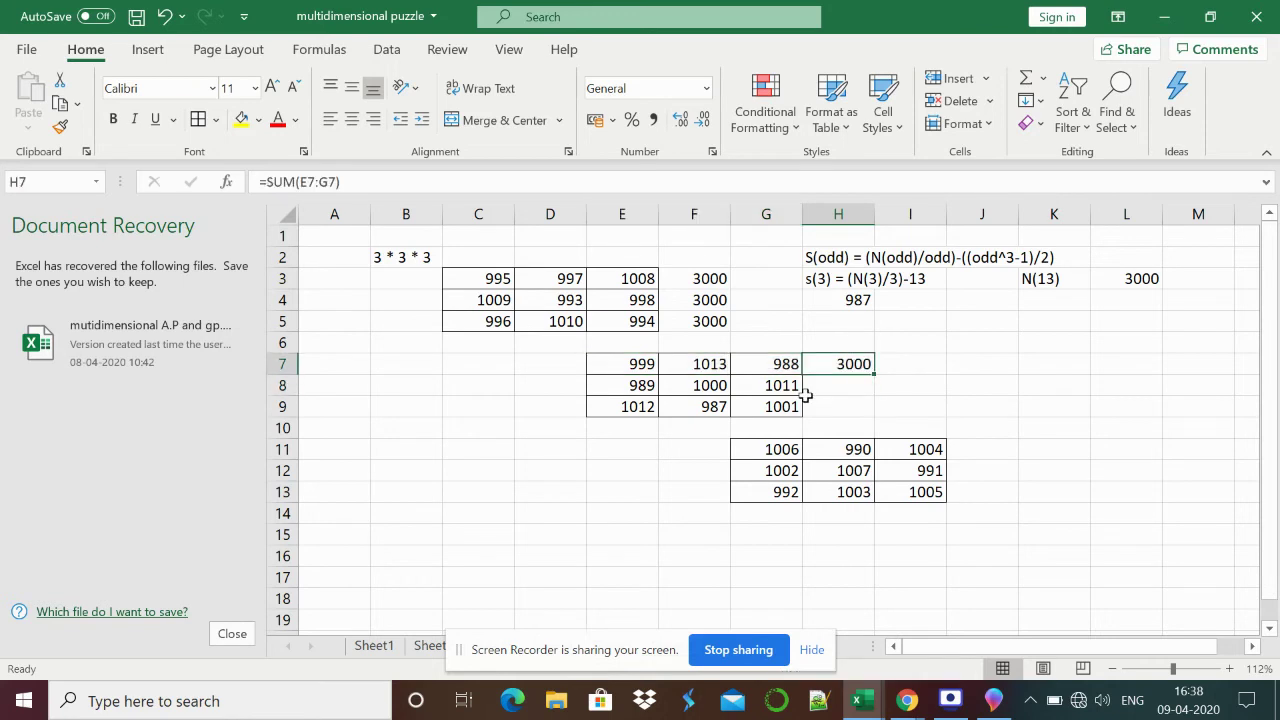
{"action": "double_click", "coordinate": [875, 377]}
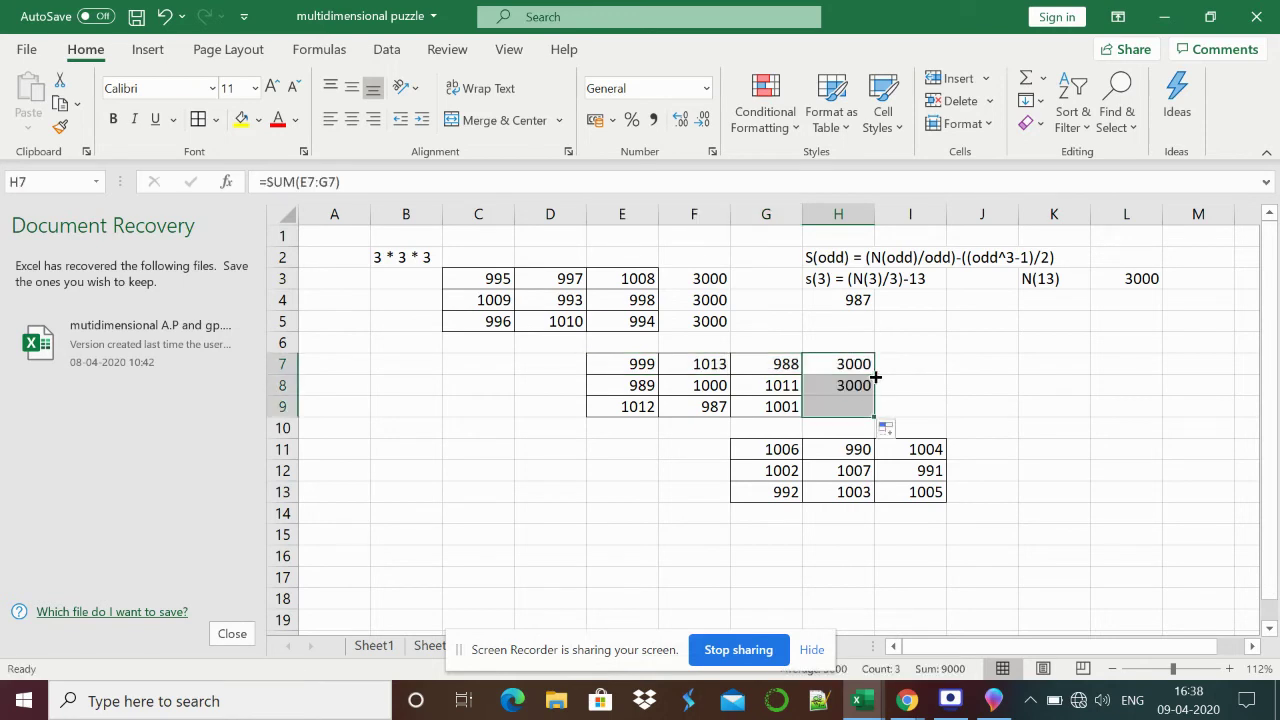
Sum the third grid's row G11:I11 into J11 and copy the formula down to J13.
{"action": "left_click", "coordinate": [797, 455]}
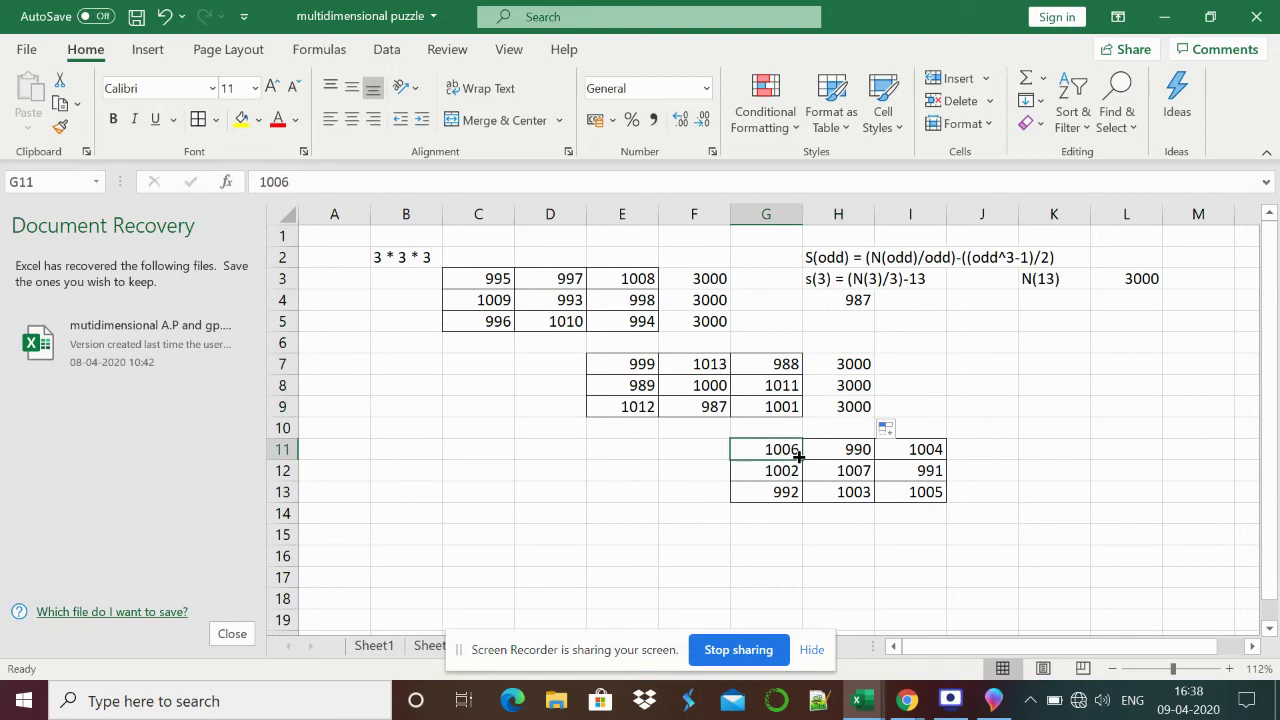
{"action": "left_click_drag", "start_coordinate": [797, 455], "coordinate": [1000, 452]}
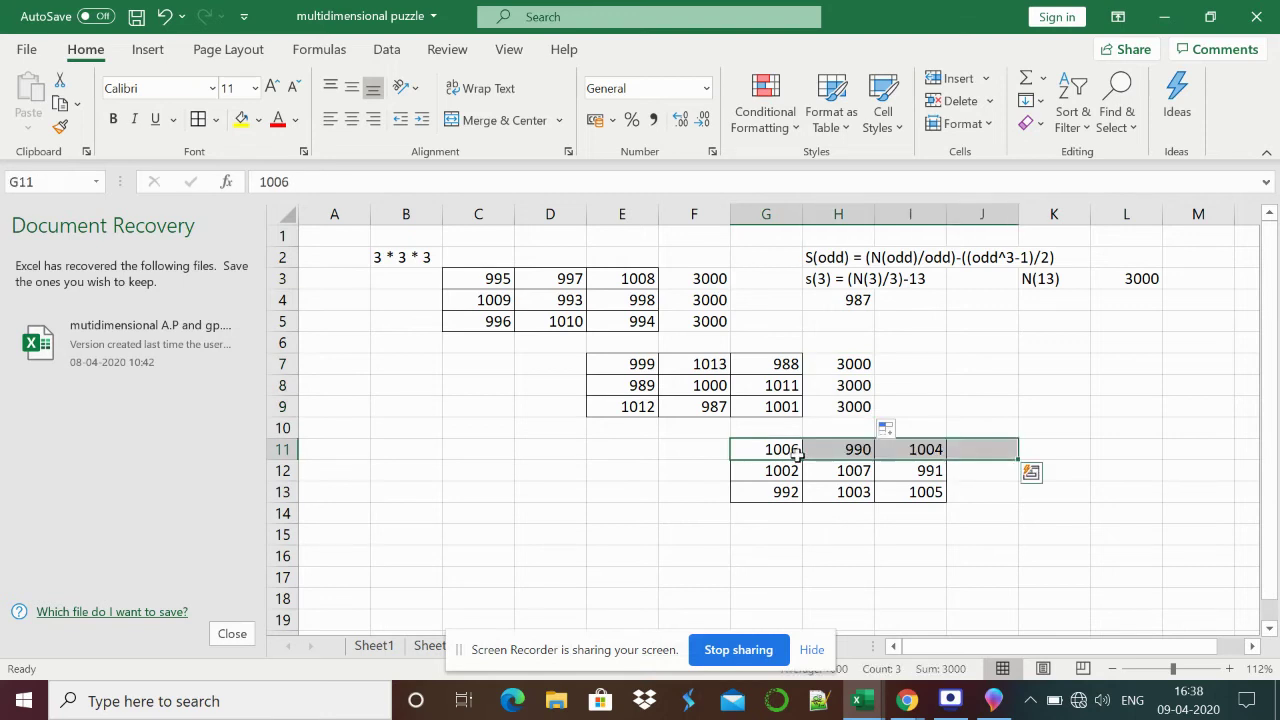
{"action": "left_click", "coordinate": [1025, 78]}
{"action": "left_click", "coordinate": [1035, 450]}
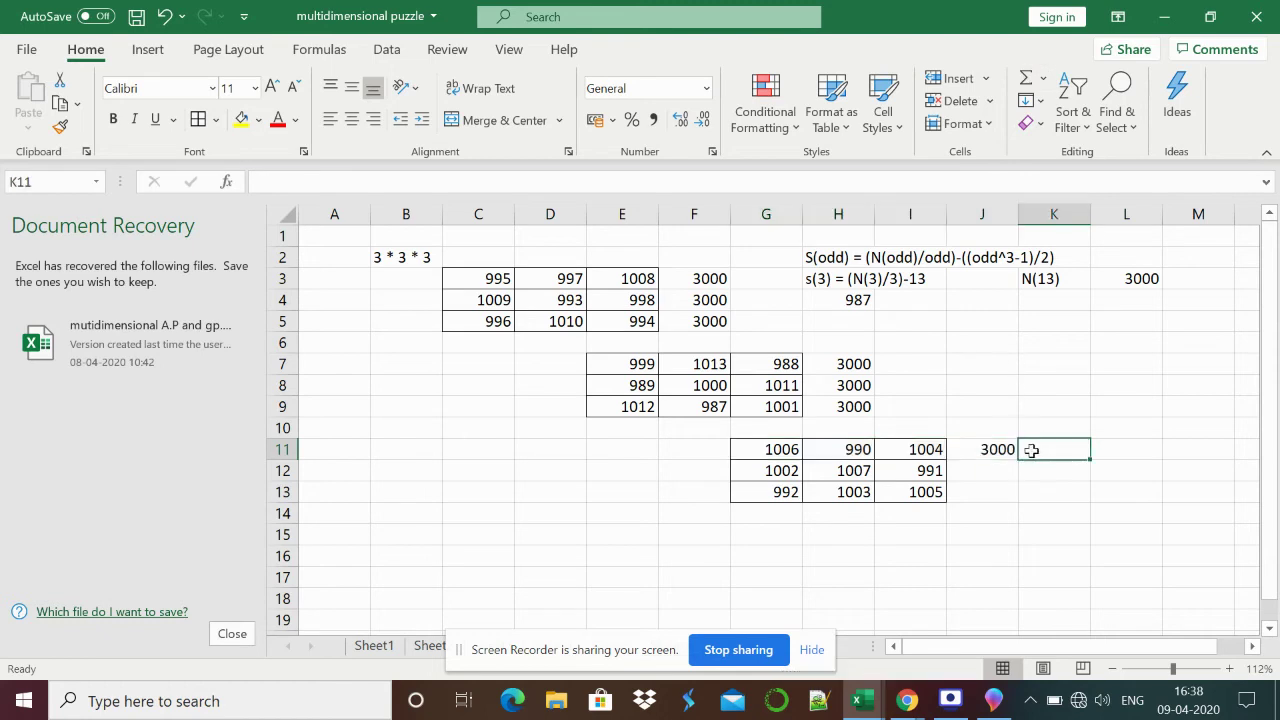
{"action": "left_click", "coordinate": [1003, 451]}
{"action": "left_click_drag", "start_coordinate": [1016, 459], "coordinate": [1018, 499]}
Sum the first grid's column C3:C5 into C6 and copy the formula across to E6.
{"action": "left_click", "coordinate": [482, 299]}
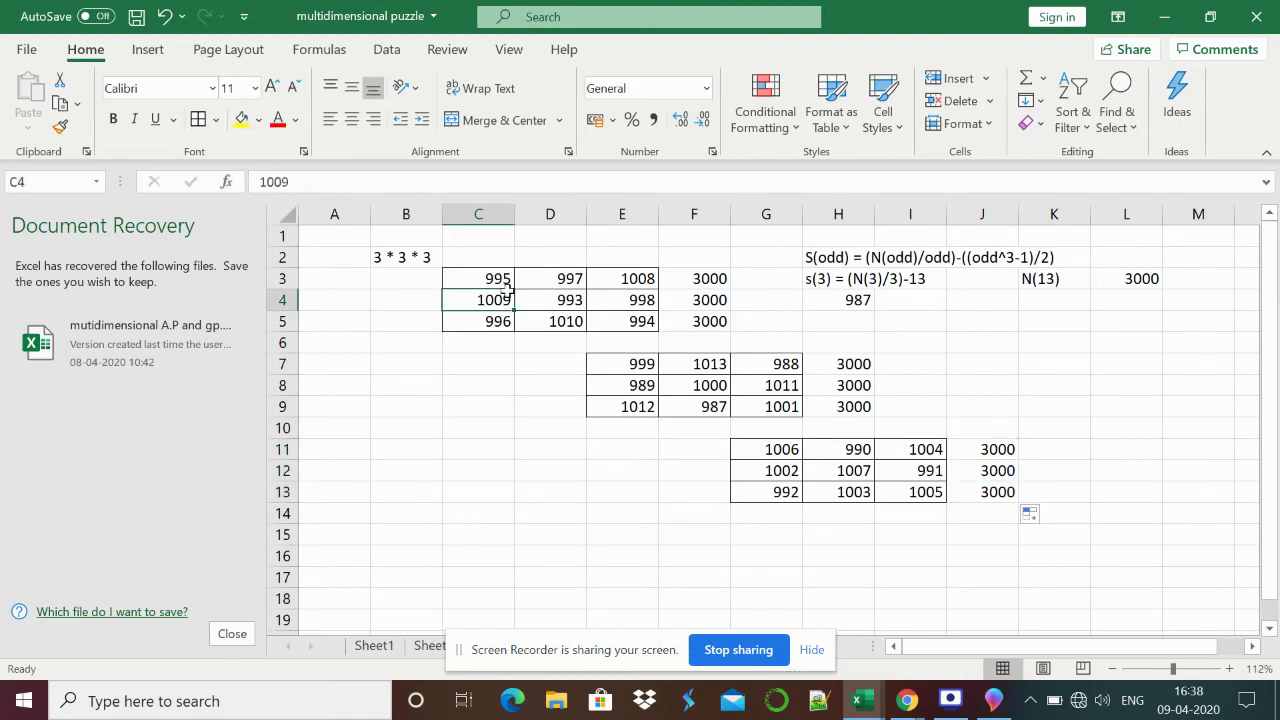
{"action": "left_click", "coordinate": [505, 286]}
{"action": "left_click_drag", "start_coordinate": [505, 287], "coordinate": [490, 345]}
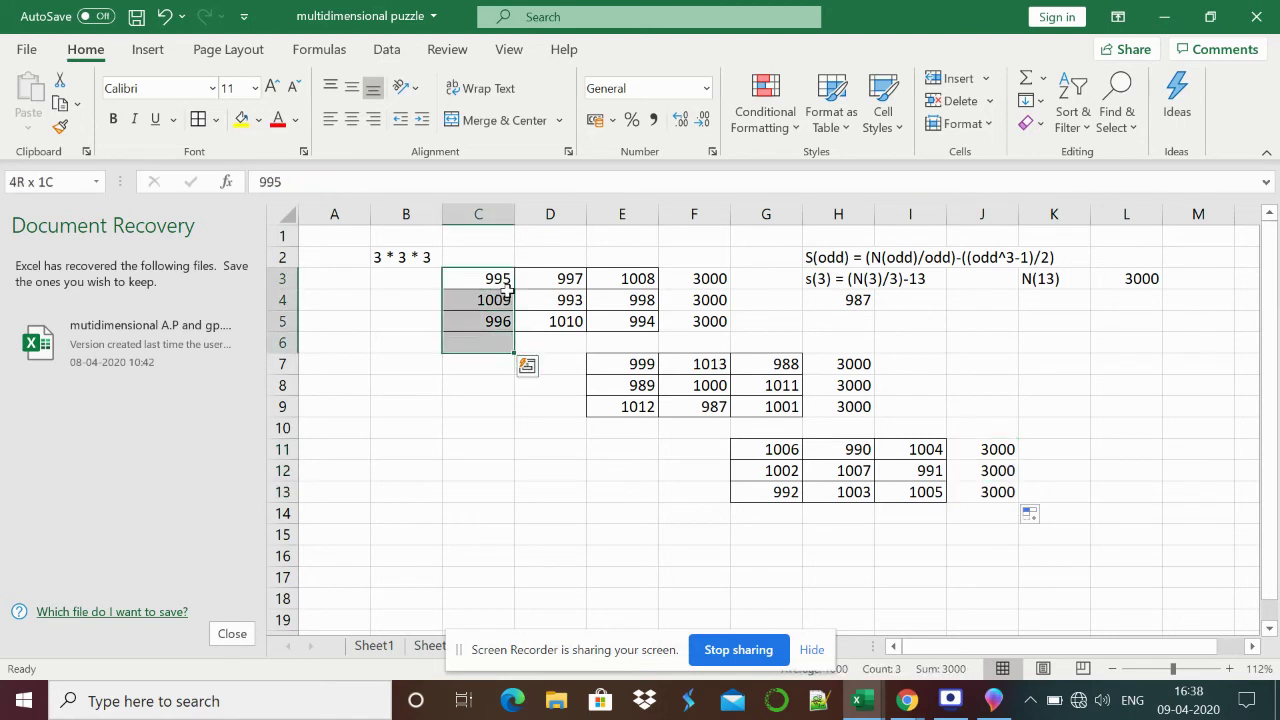
{"action": "left_click", "coordinate": [1025, 78]}
{"action": "left_click", "coordinate": [595, 340]}
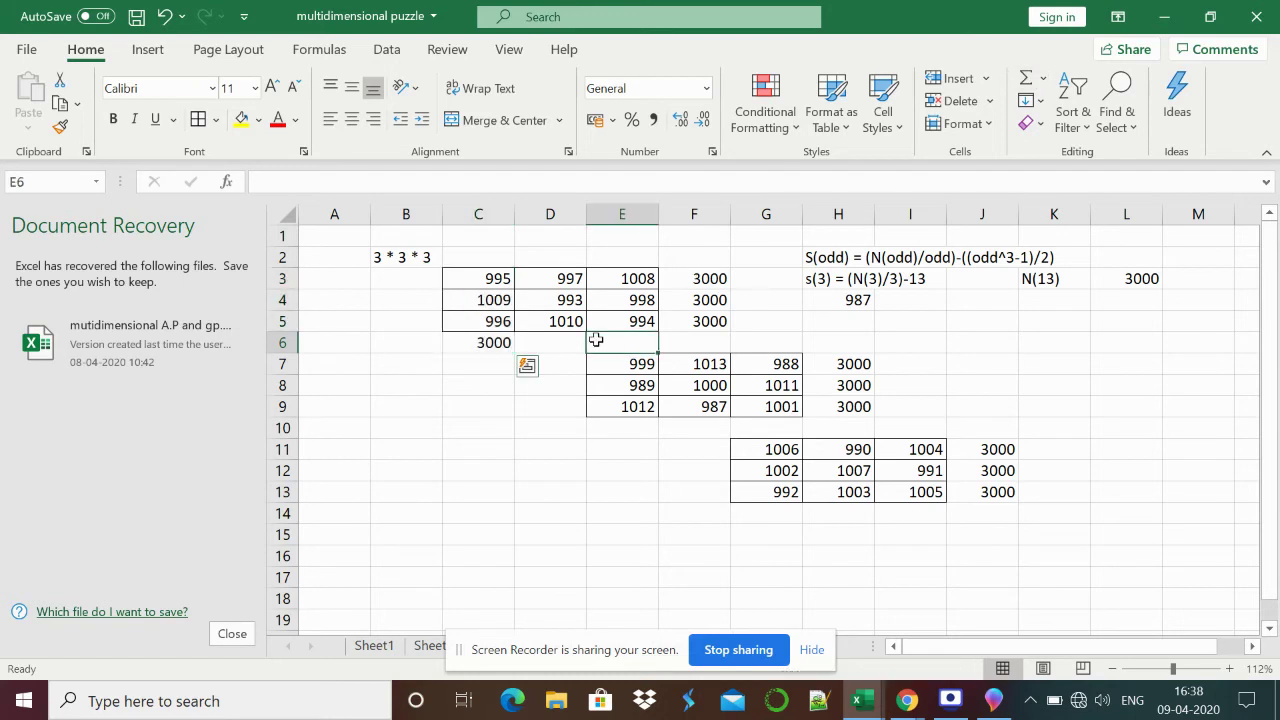
{"action": "key", "text": "Left"}
{"action": "key", "text": "Left"}
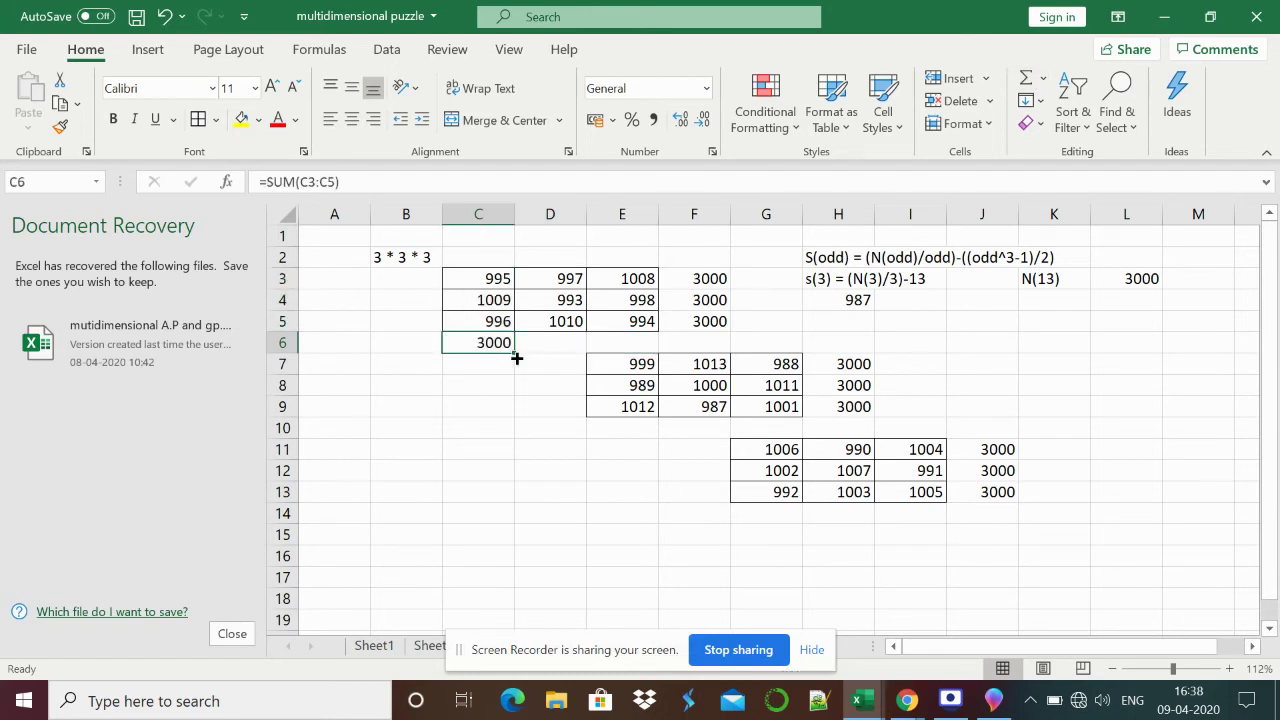
{"action": "left_click_drag", "start_coordinate": [517, 356], "coordinate": [631, 354]}
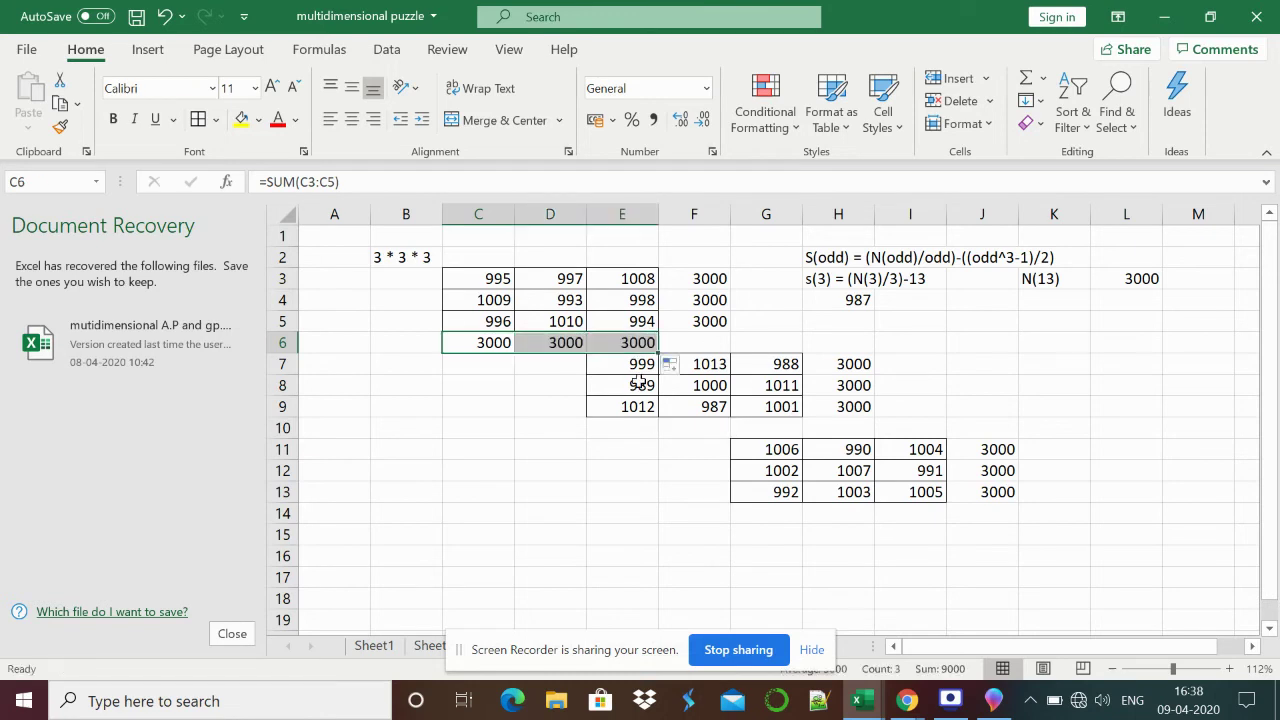
Sum the second grid's column E7:E9 into E10 and copy the formula across to G10.
{"action": "left_click", "coordinate": [640, 384]}
{"action": "left_click_drag", "start_coordinate": [640, 366], "coordinate": [640, 407]}
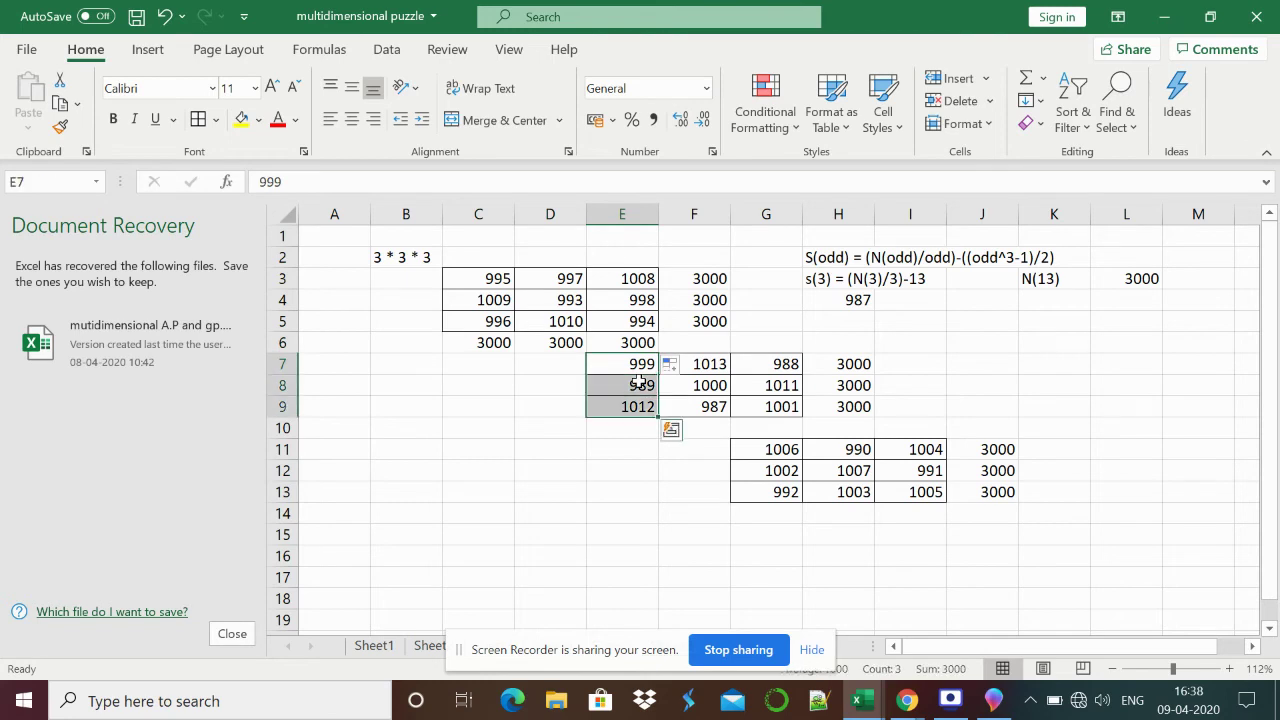
{"action": "left_click", "coordinate": [1034, 78]}
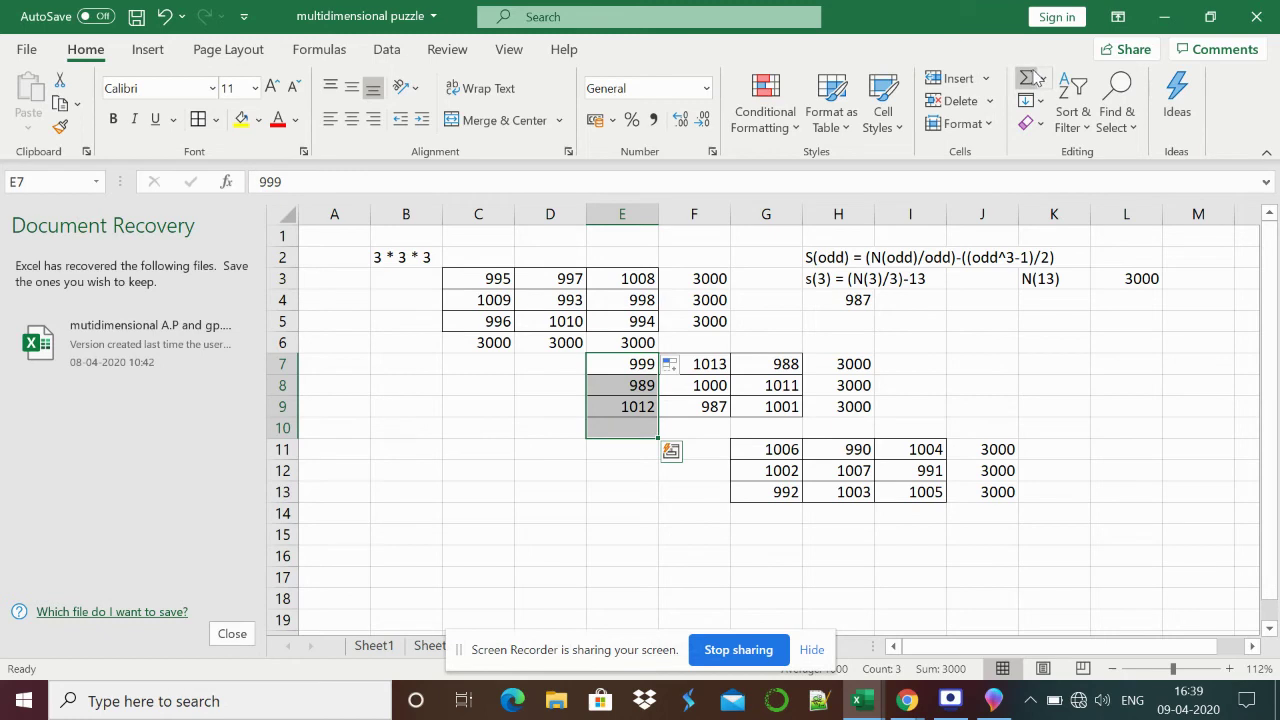
{"action": "left_click", "coordinate": [1034, 78]}
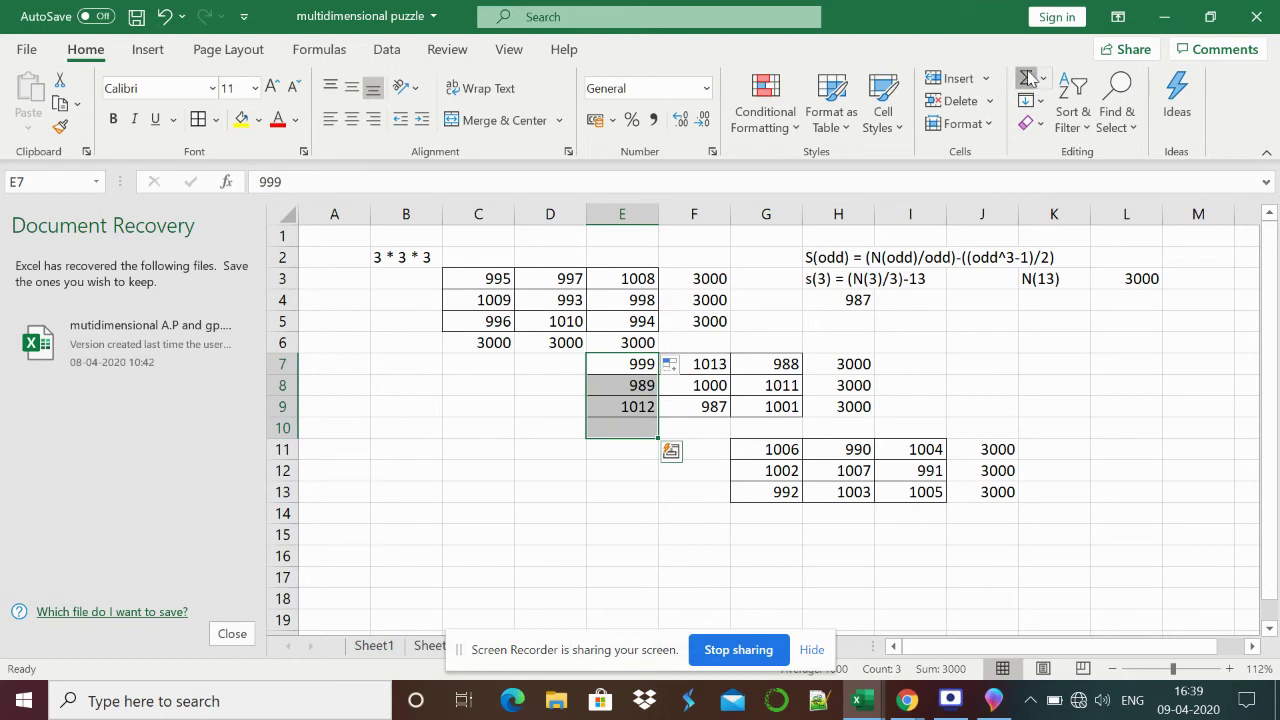
{"action": "left_click", "coordinate": [697, 426]}
{"action": "key", "text": "Left"}
{"action": "key", "text": "shift+Right"}
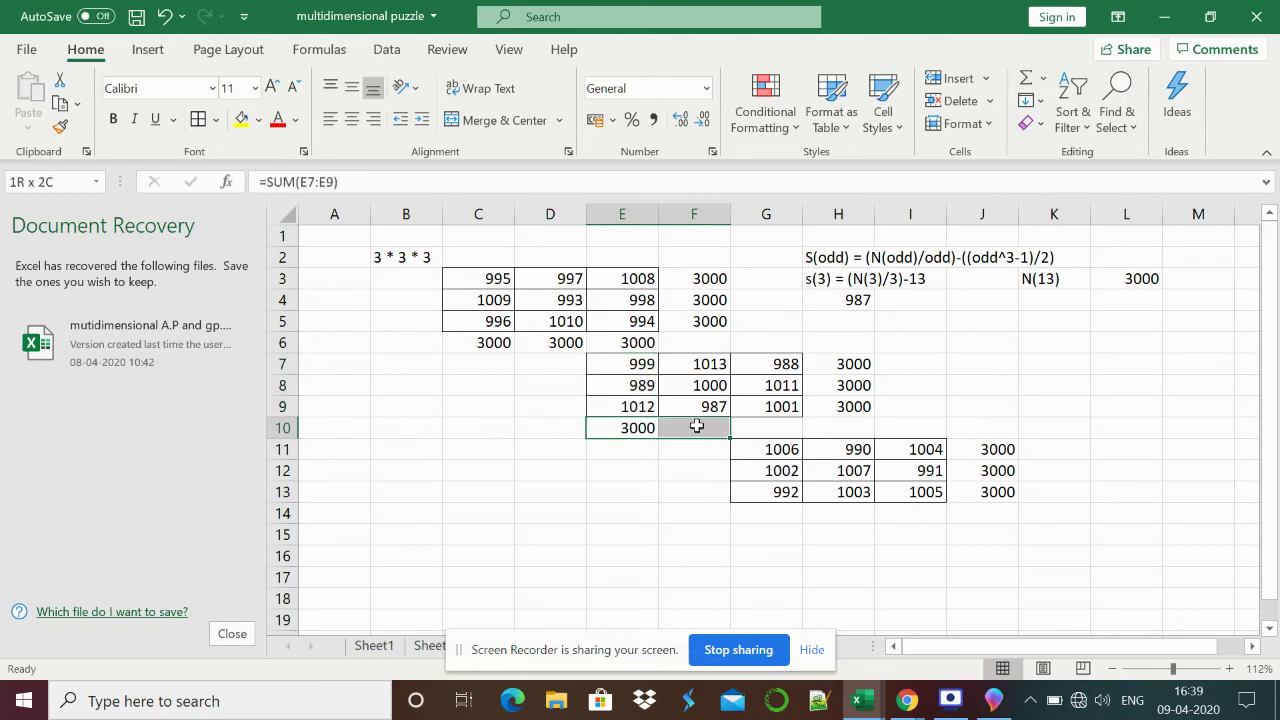
{"action": "key", "text": "shift+Right"}
{"action": "key", "text": "Left"}
{"action": "key", "text": "Right"}
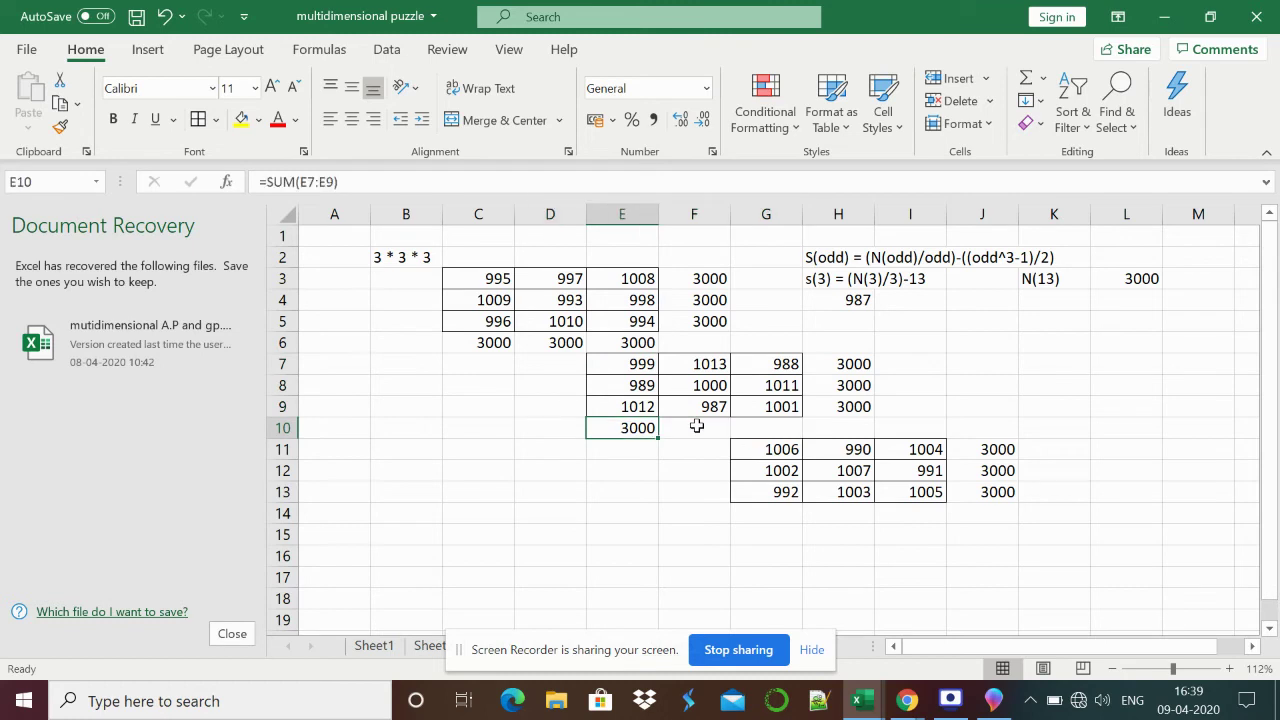
{"action": "left_click_drag", "start_coordinate": [661, 438], "coordinate": [768, 437]}
Sum the third grid's column G11:G13 into G14 and copy the formula across to I14.
{"action": "left_click", "coordinate": [775, 469]}
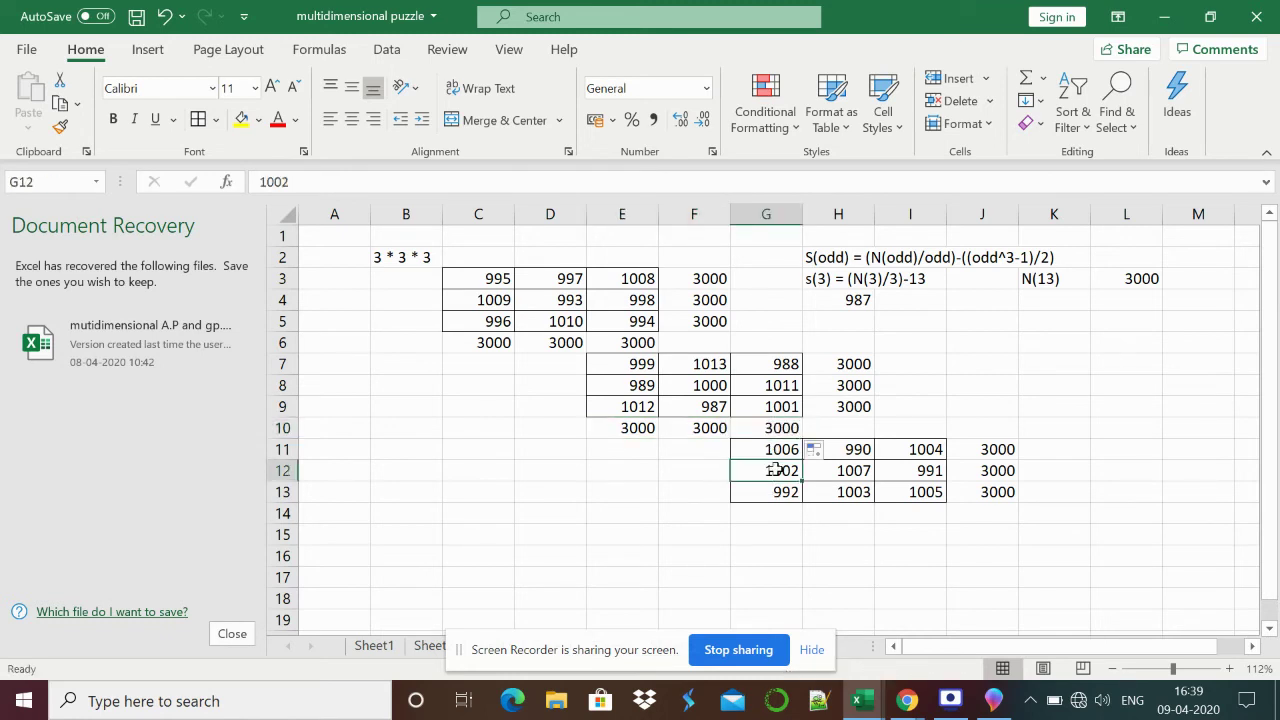
{"action": "key", "text": "Up"}
{"action": "key", "text": "shift+Down"}
{"action": "key", "text": "shift+Down"}
{"action": "key", "text": "shift+Down"}
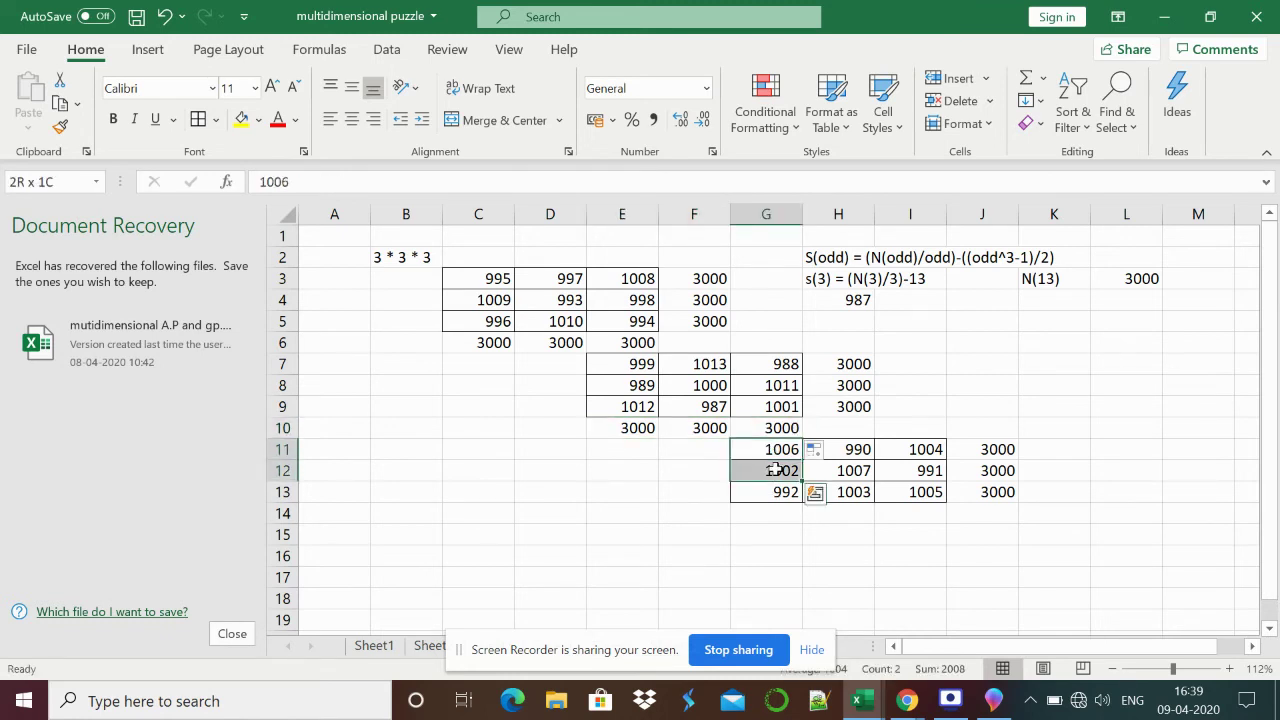
{"action": "left_click", "coordinate": [1025, 78]}
{"action": "left_click", "coordinate": [830, 503]}
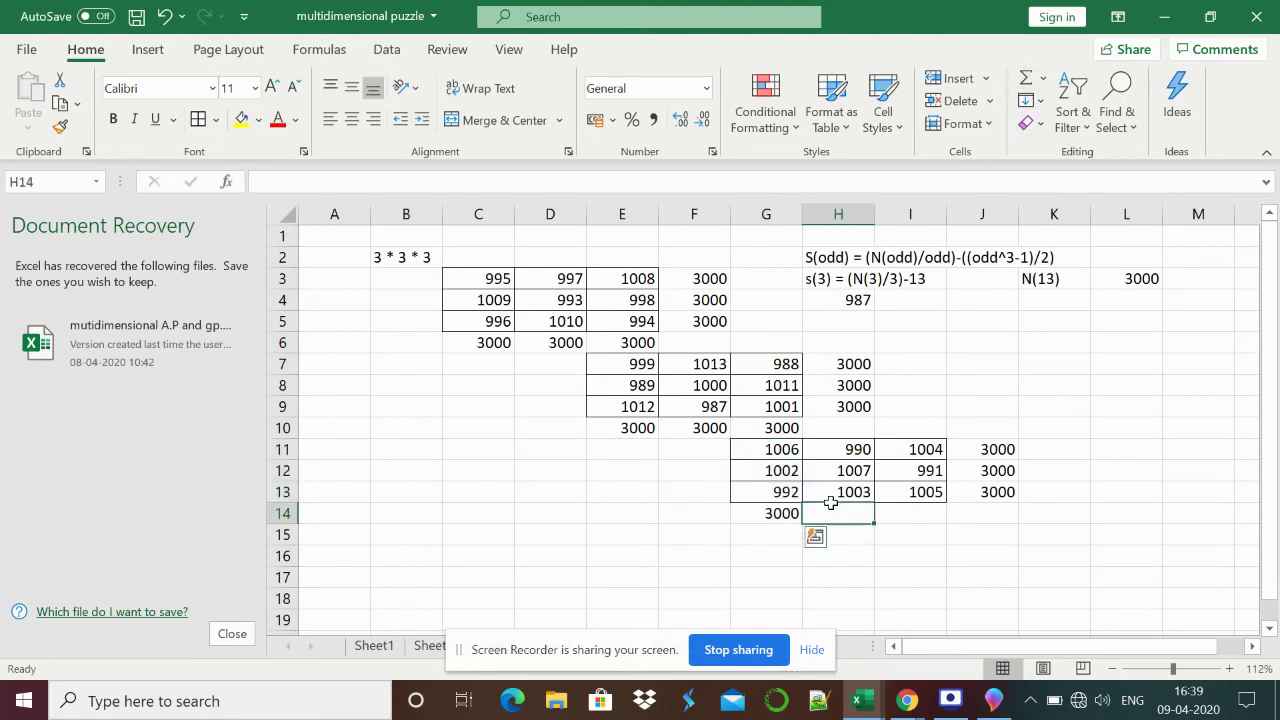
{"action": "key", "text": "Left"}
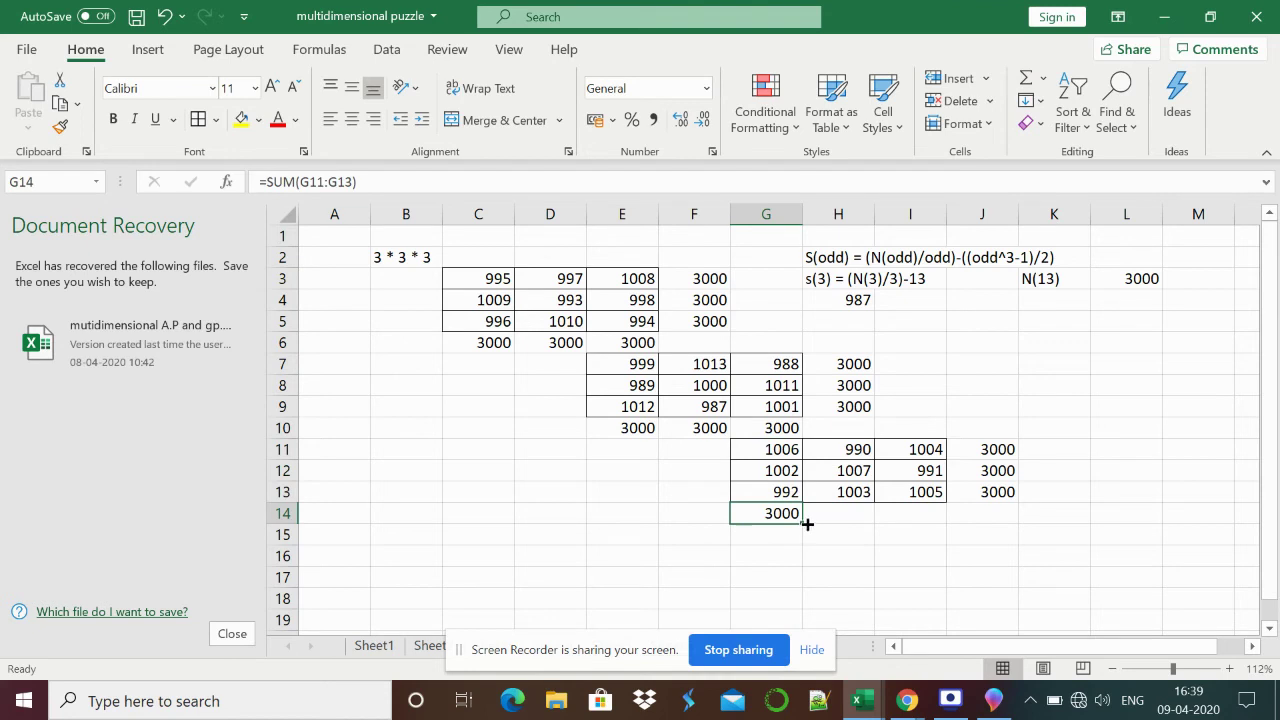
{"action": "left_click_drag", "start_coordinate": [802, 524], "coordinate": [920, 521]}
{"action": "left_click", "coordinate": [522, 526]}
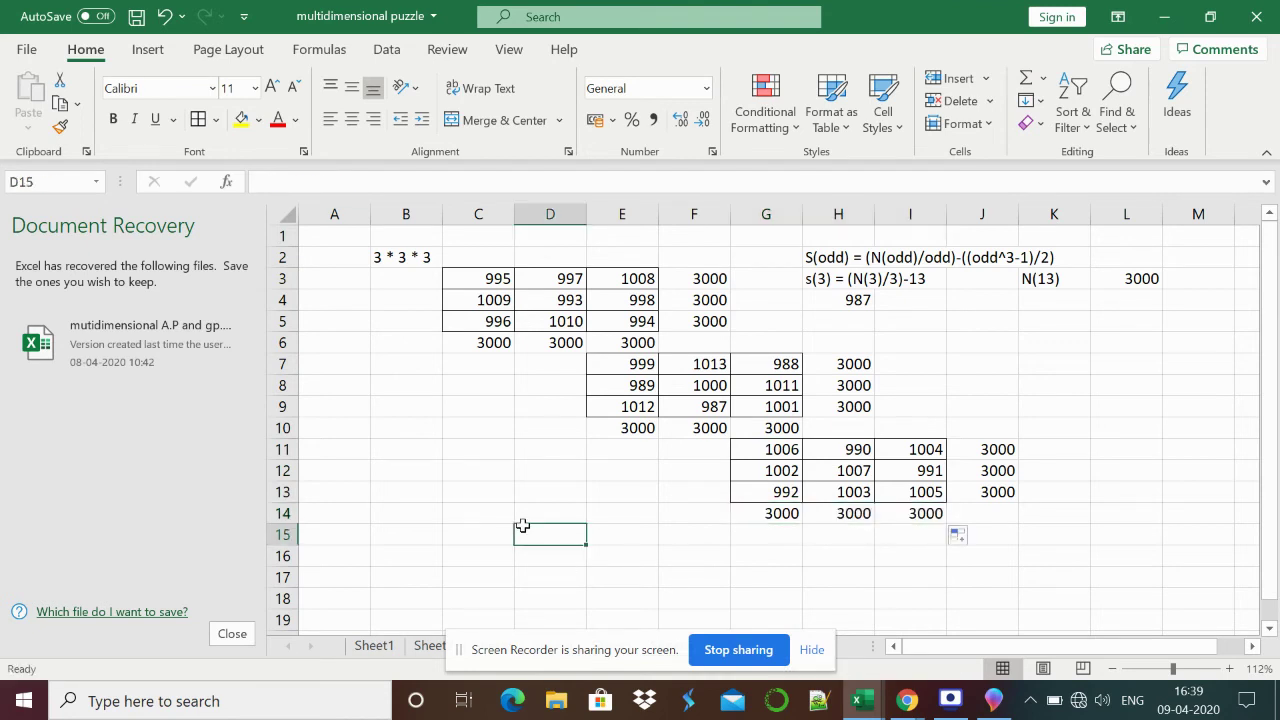
Fill the cells C3, F8 and I13 along the cube's first space diagonal with yellow.
{"action": "left_click", "coordinate": [475, 273]}
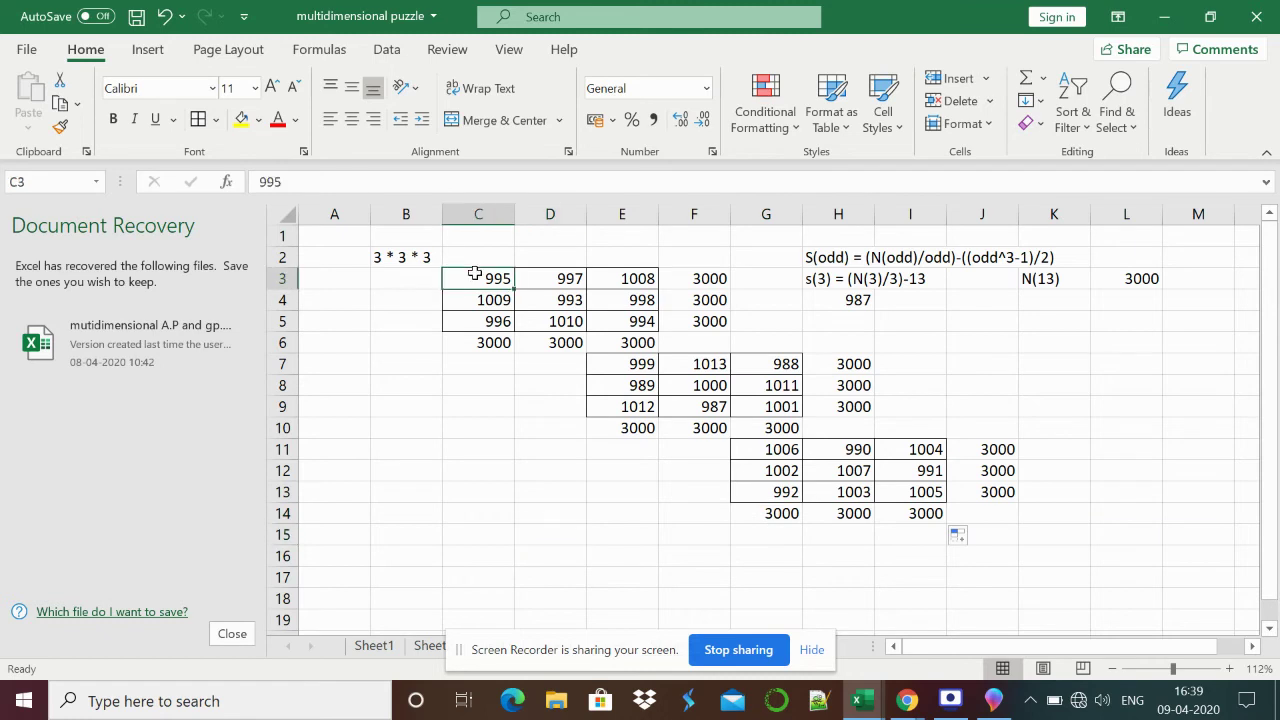
{"action": "left_click", "coordinate": [240, 119]}
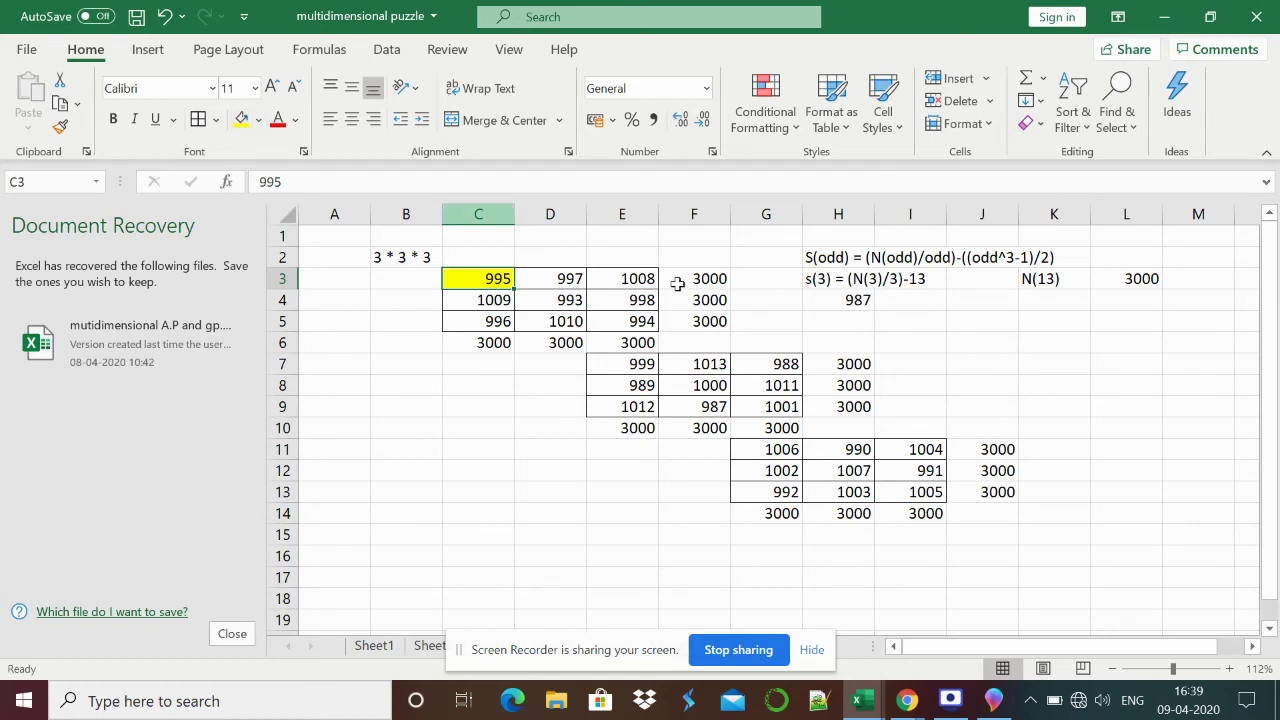
{"action": "left_click", "coordinate": [711, 386]}
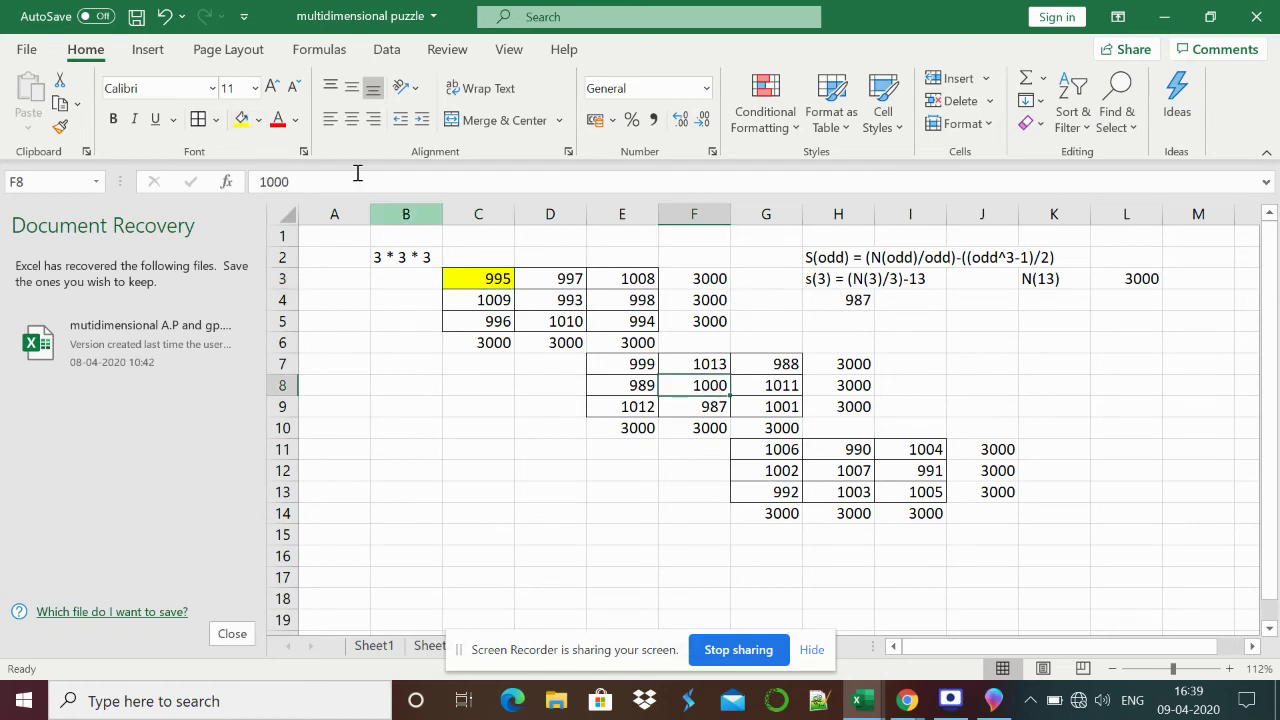
{"action": "left_click", "coordinate": [240, 119]}
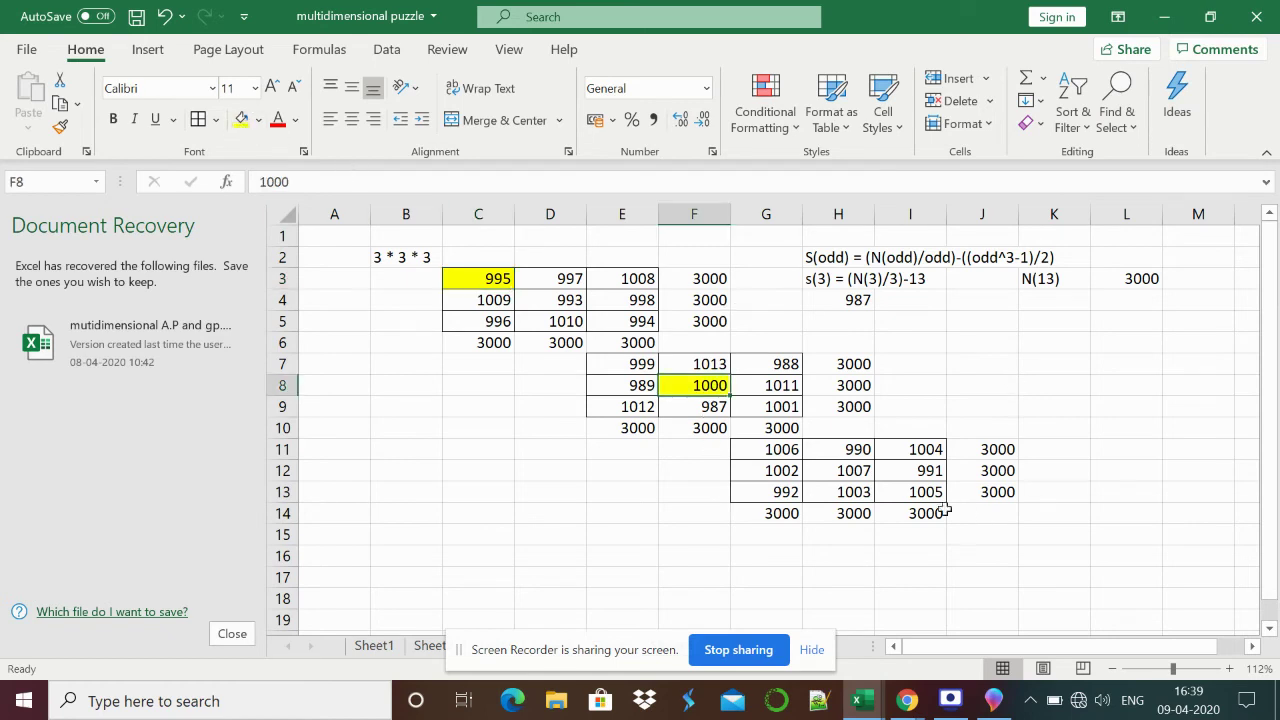
{"action": "left_click", "coordinate": [918, 496]}
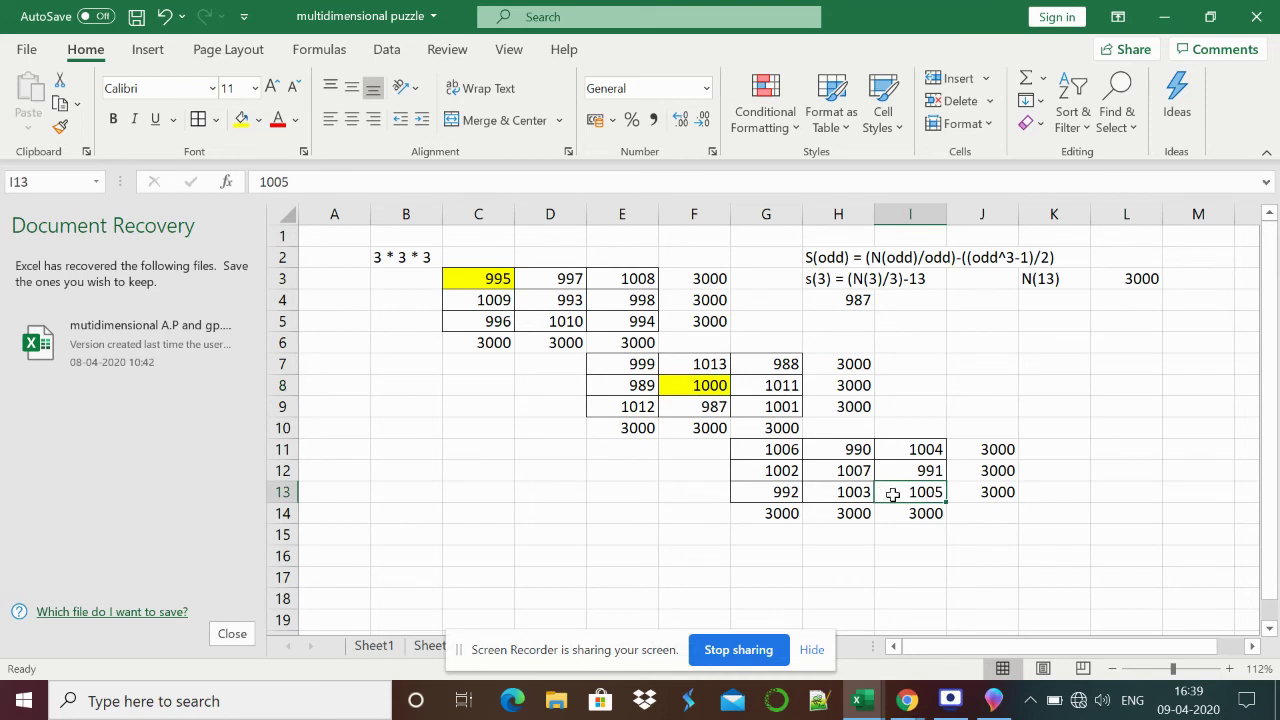
{"action": "left_click", "coordinate": [240, 122]}
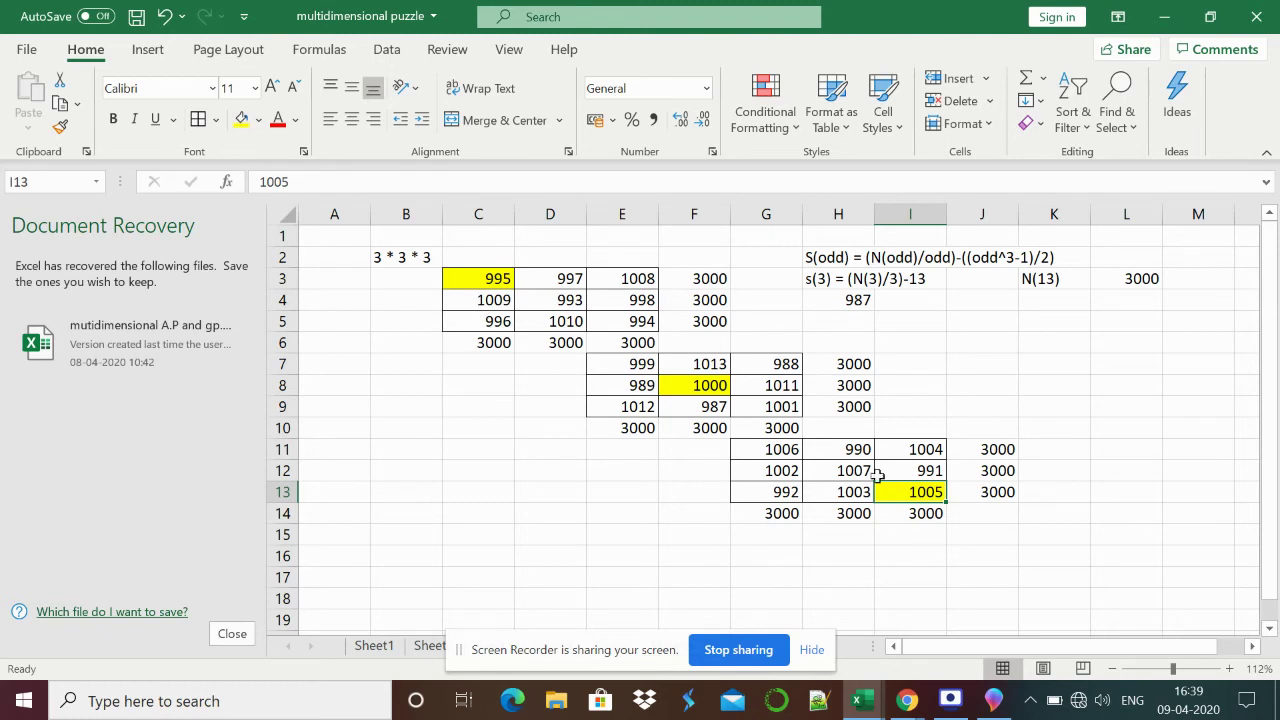
Fill the opposite diagonal's corner cells E3 and G13 with yellow.
{"action": "left_click", "coordinate": [652, 279]}
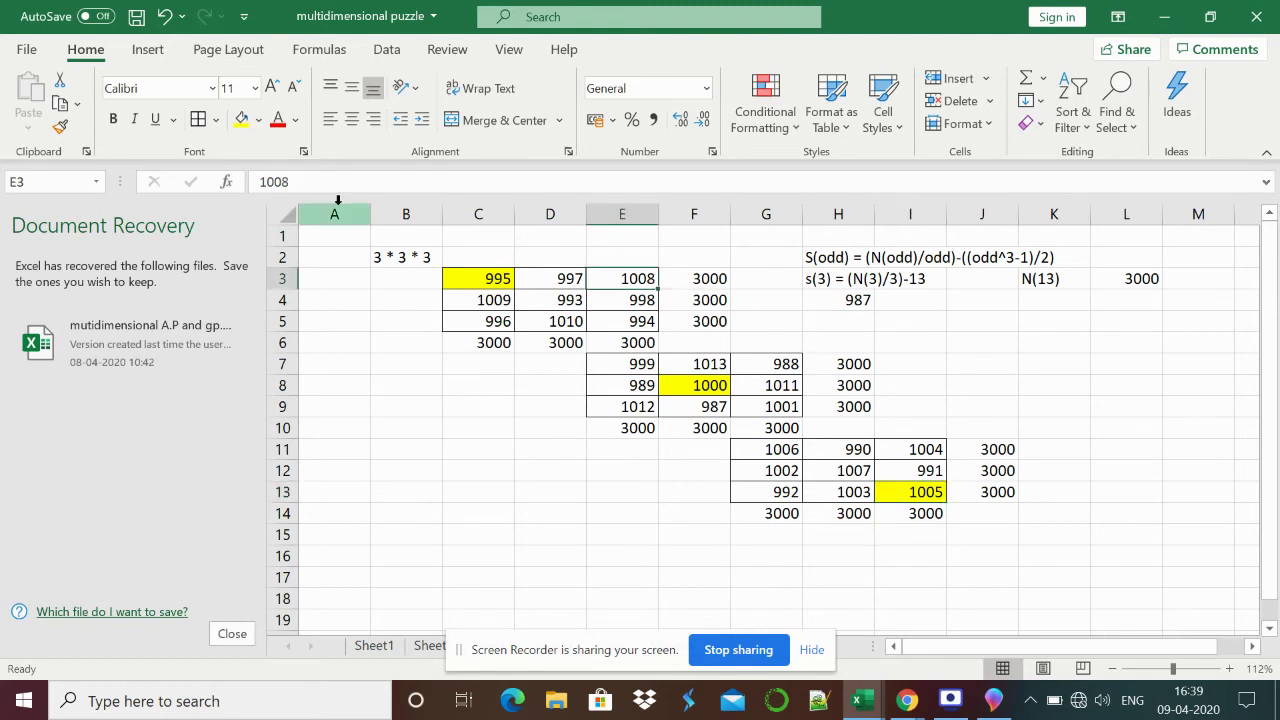
{"action": "left_click", "coordinate": [242, 121]}
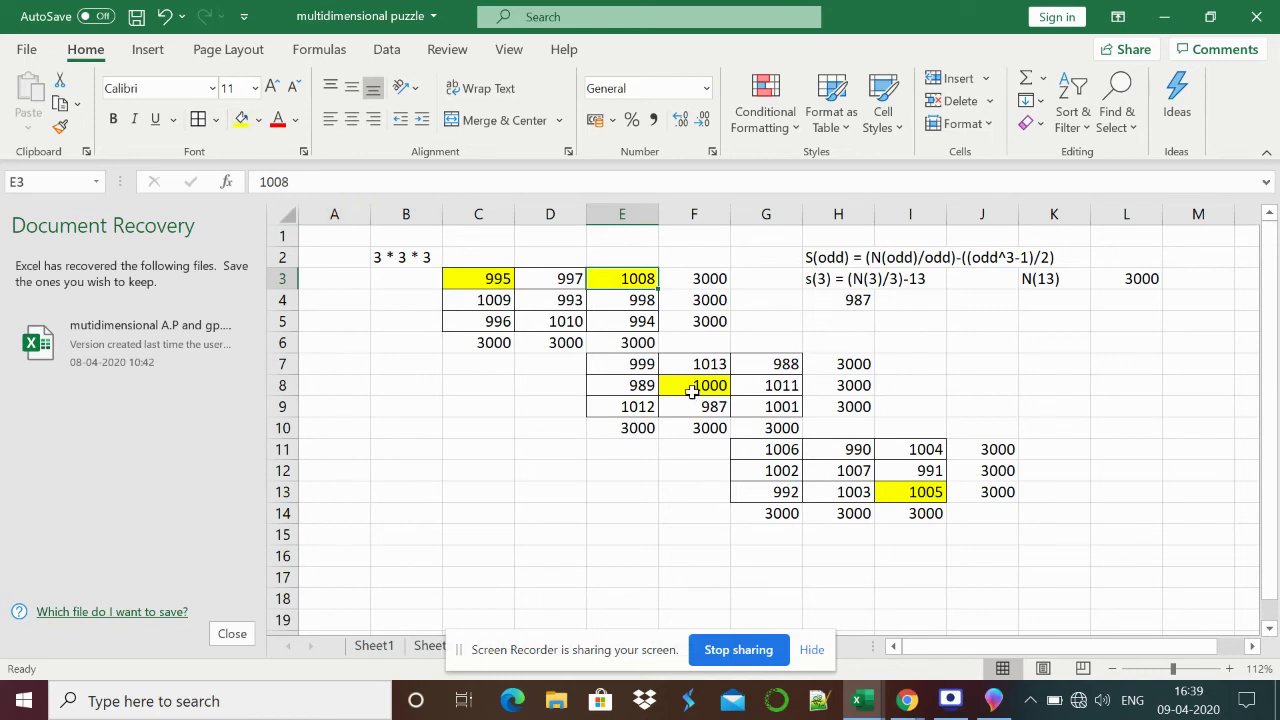
{"action": "left_click", "coordinate": [785, 495]}
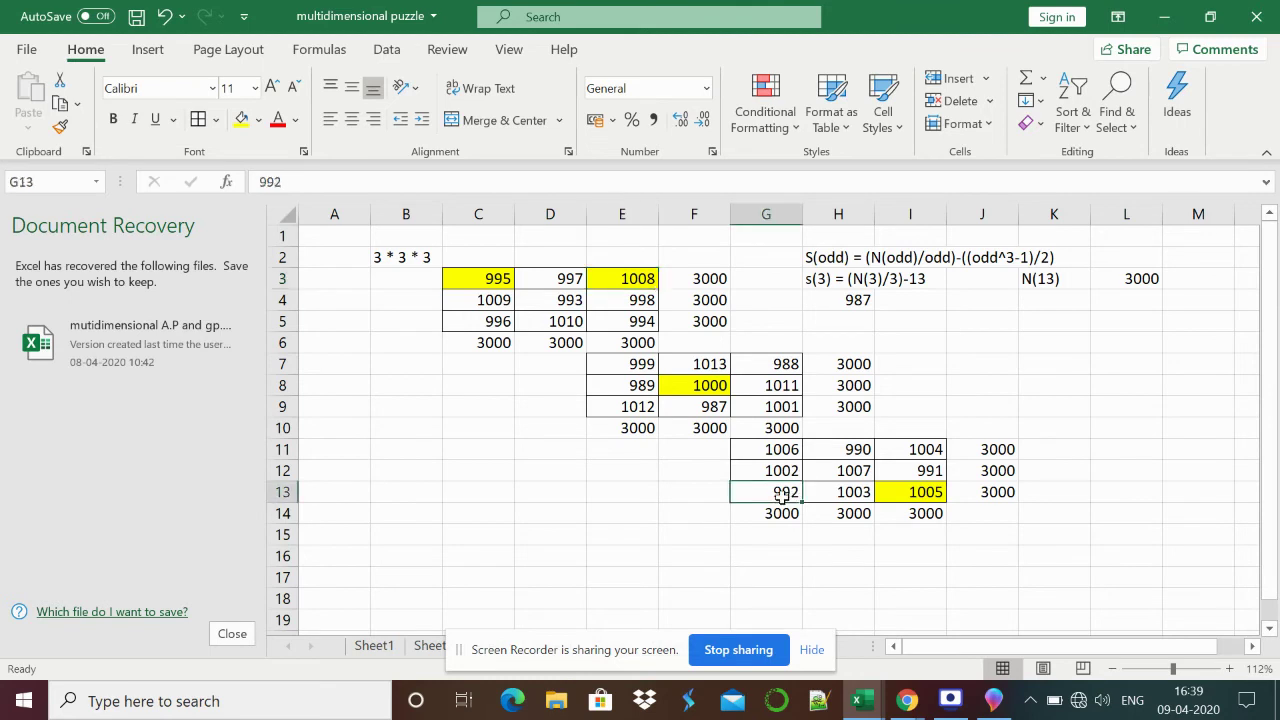
{"action": "left_click", "coordinate": [240, 120]}
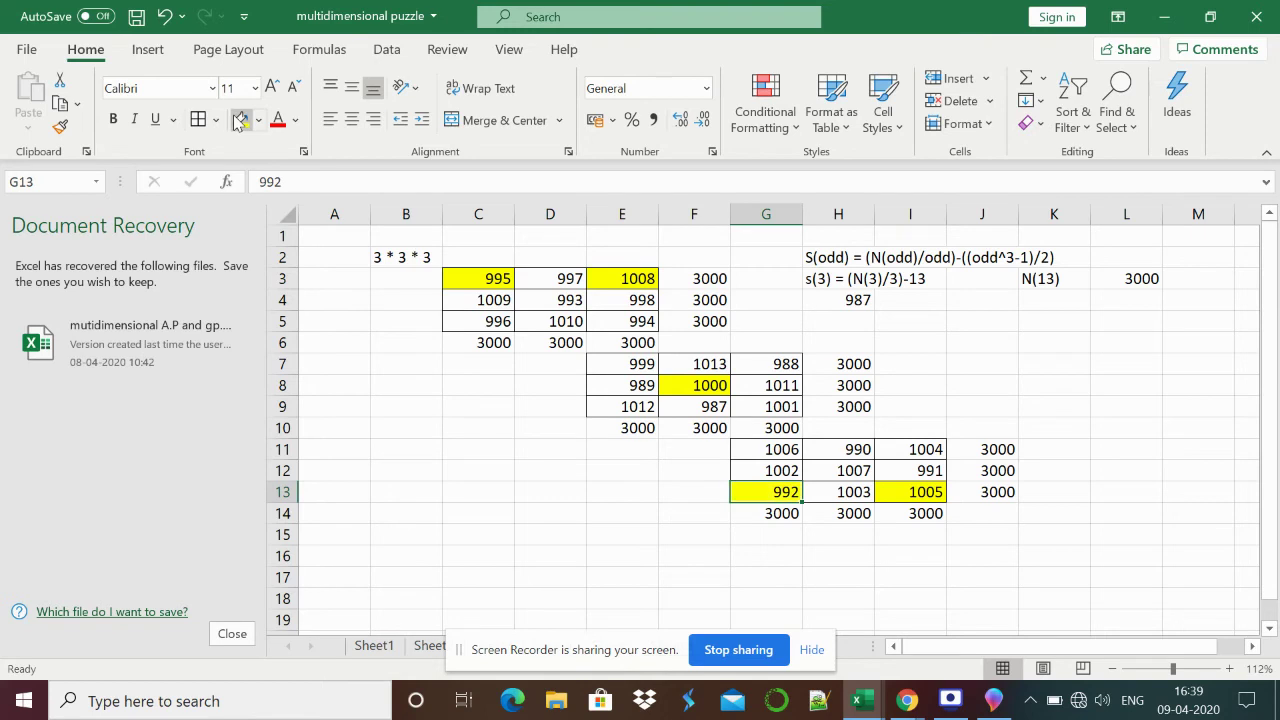
List the first diagonal's numbers 995, 1000 and 1005 in cells A7 to A9.
{"action": "left_click", "coordinate": [355, 357]}
{"action": "key", "text": "Right"}
{"action": "key", "text": "Left"}
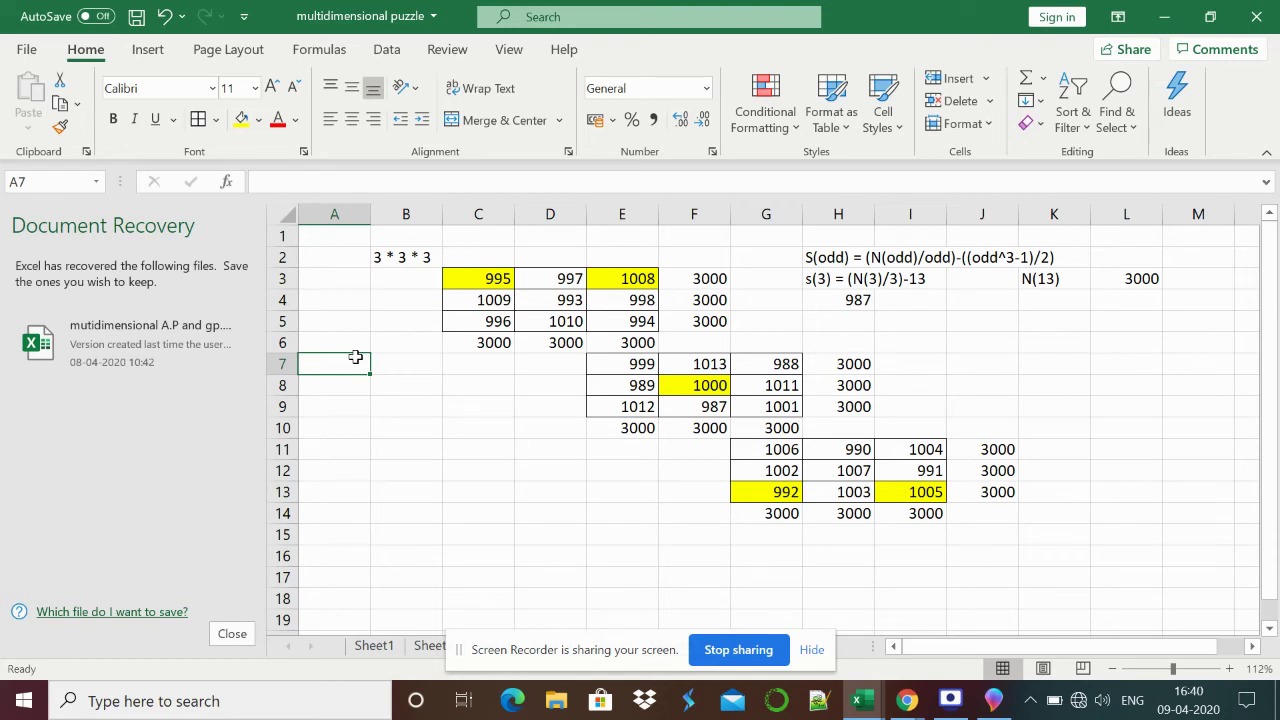
{"action": "type", "text": "995"}
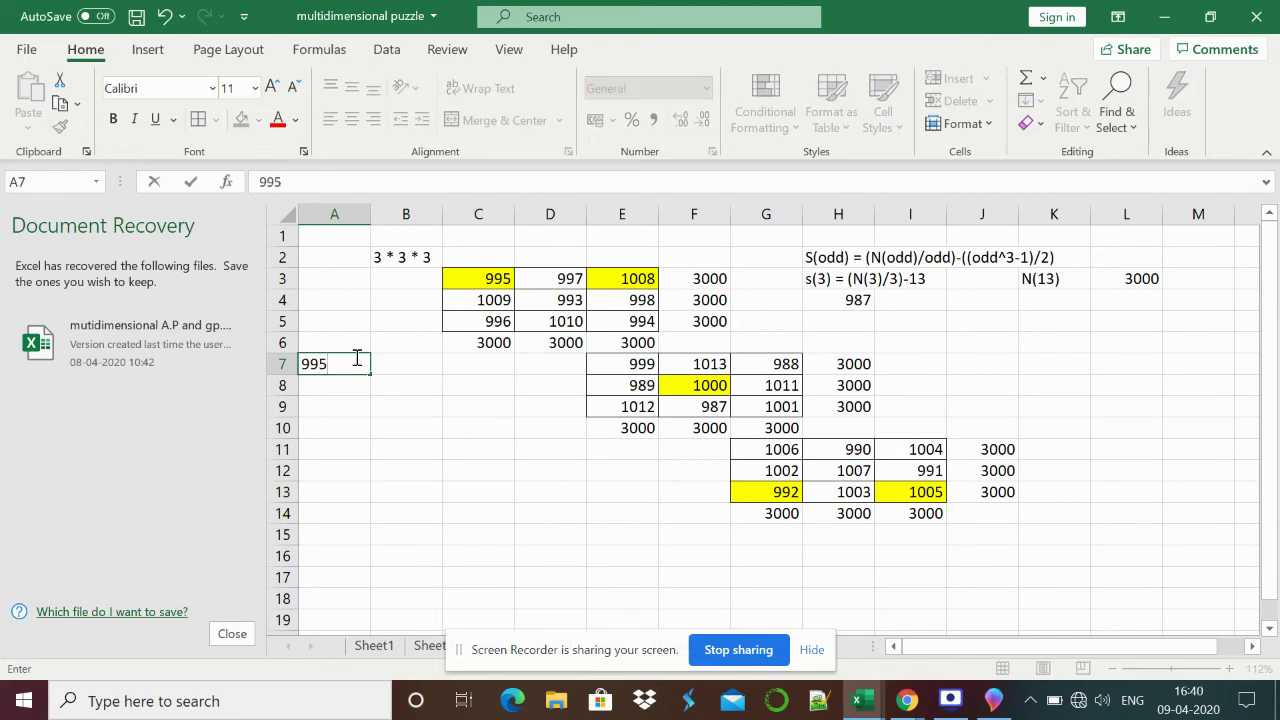
{"action": "key", "text": "Return"}
{"action": "type", "text": "100"}
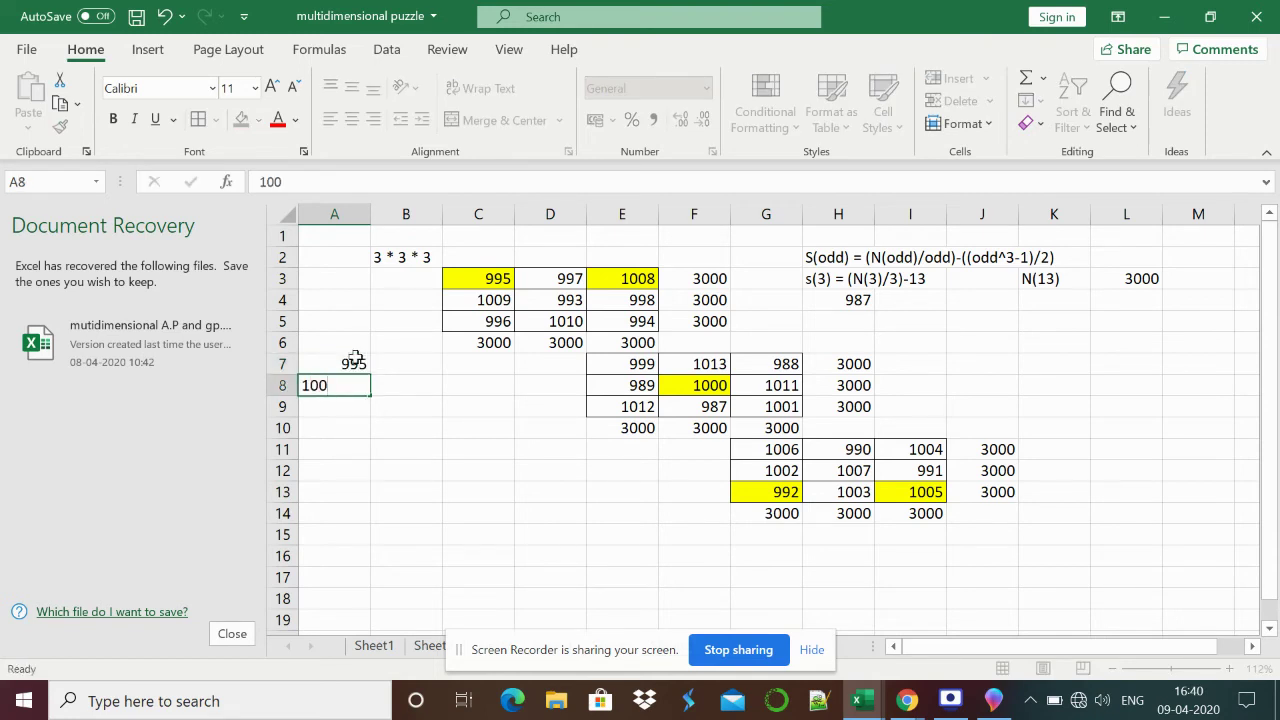
{"action": "key", "text": "Return"}
{"action": "key", "text": "Up"}
{"action": "key", "text": "F2"}
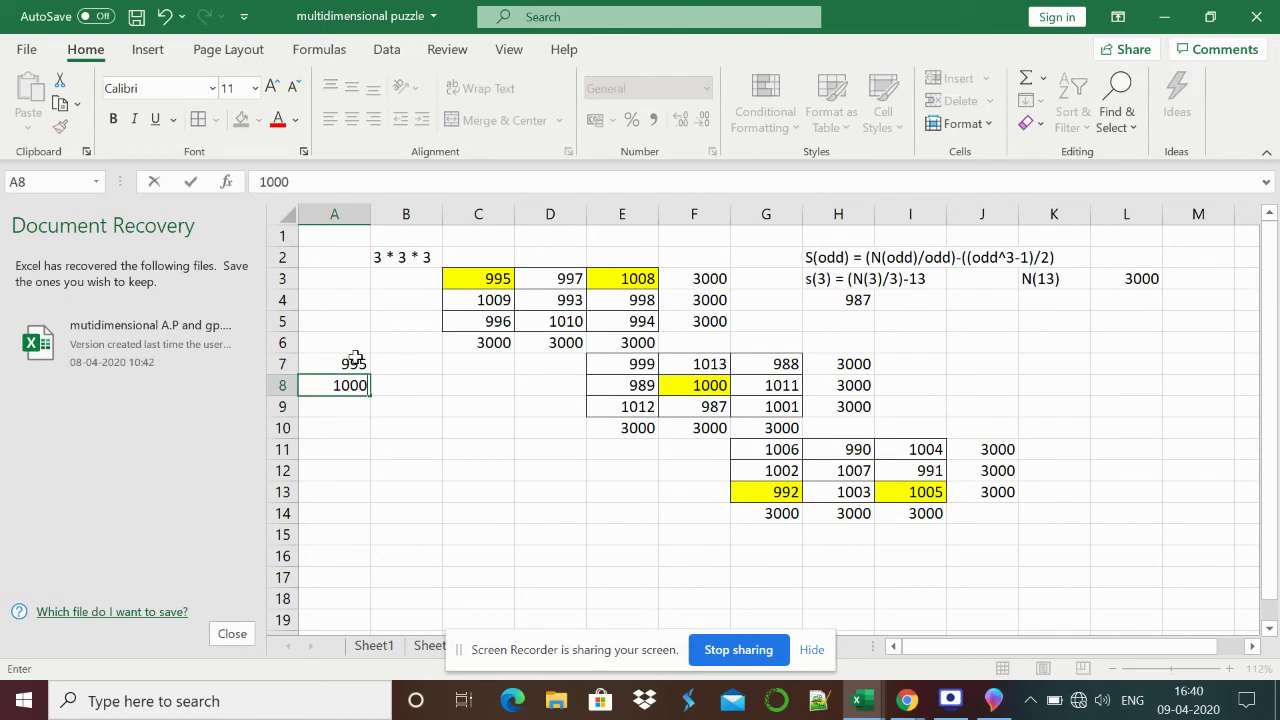
{"action": "key", "text": "Return"}
{"action": "type", "text": "1005"}
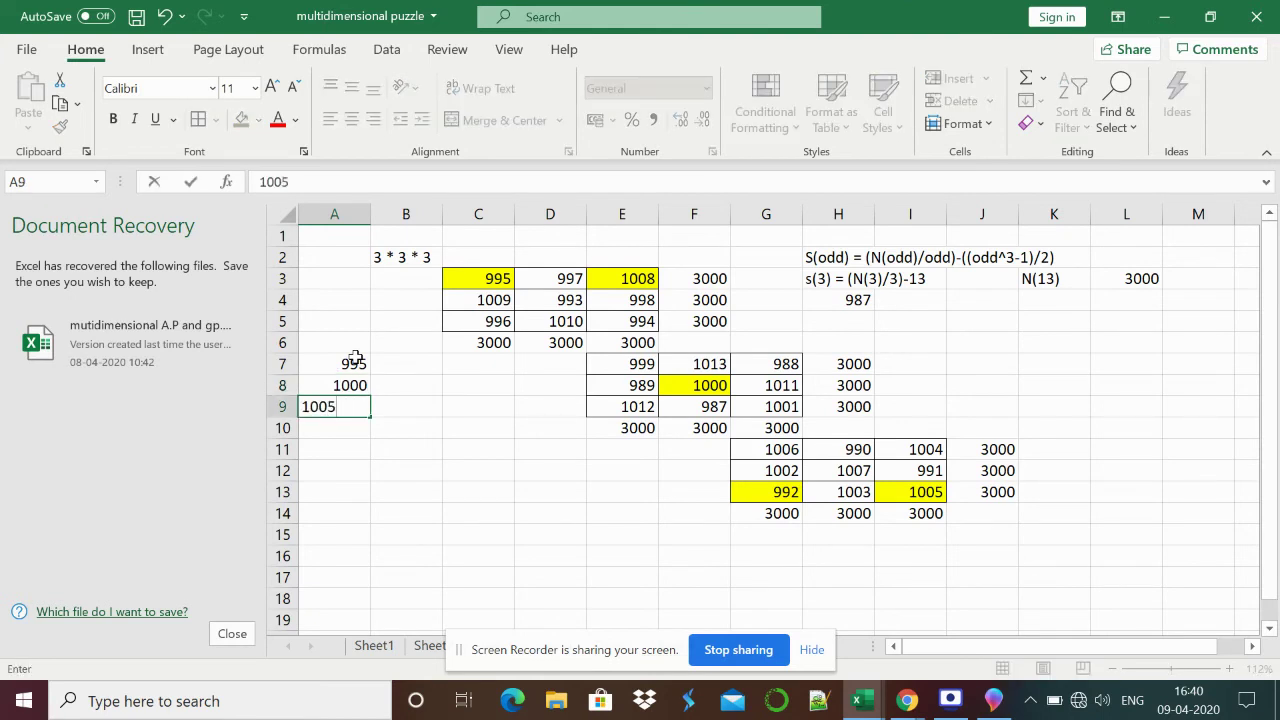
Sum the first diagonal's numbers A7:A9 into A10.
{"action": "key", "text": "Up"}
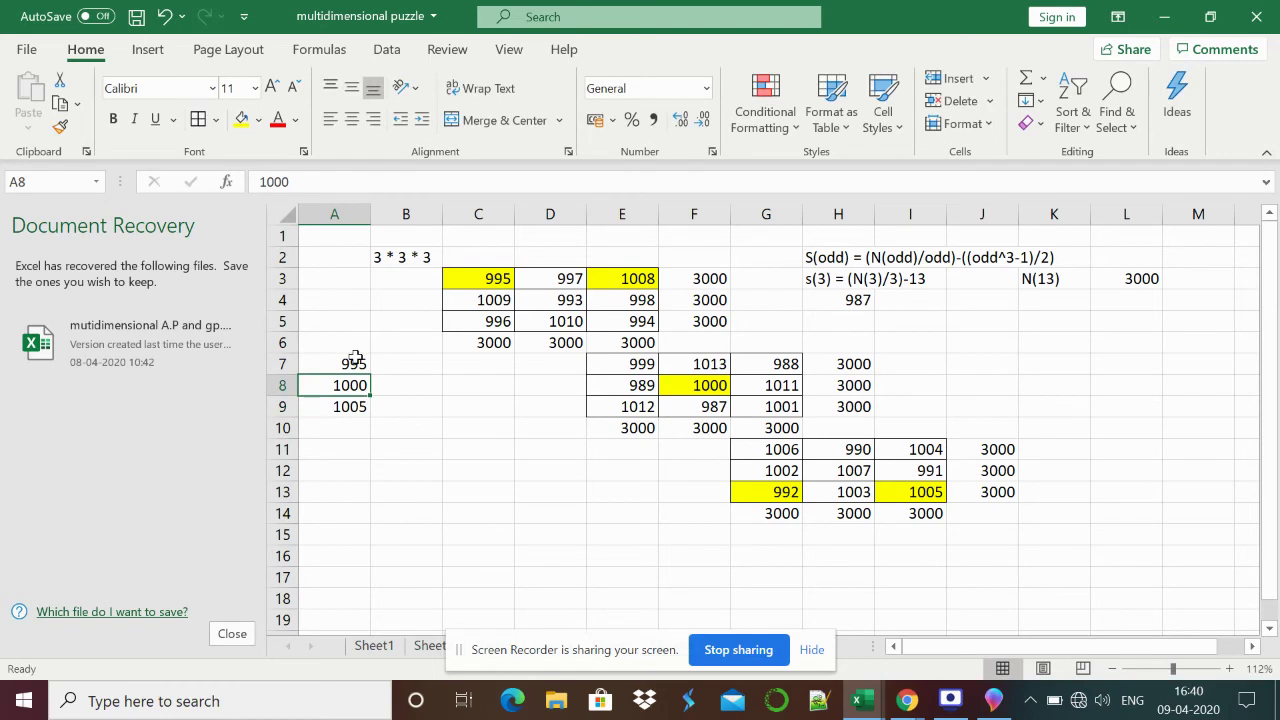
{"action": "left_click_drag", "start_coordinate": [355, 360], "coordinate": [350, 405]}
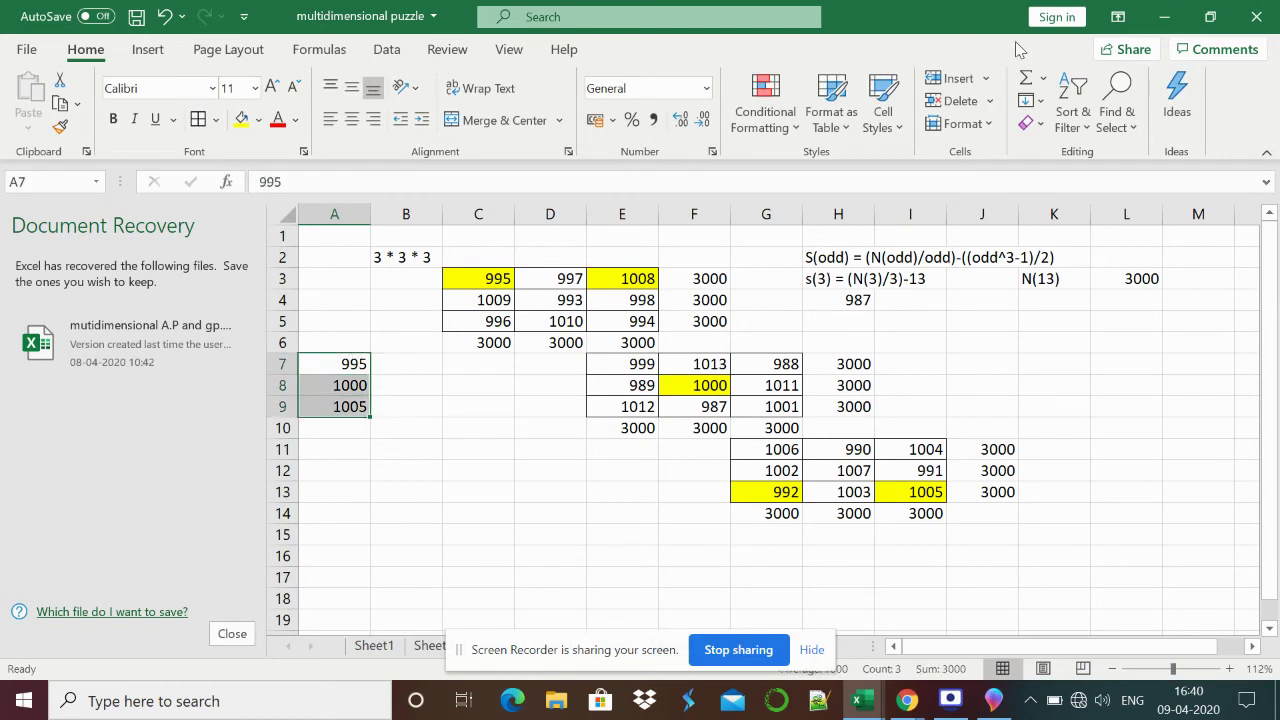
{"action": "left_click", "coordinate": [1026, 77]}
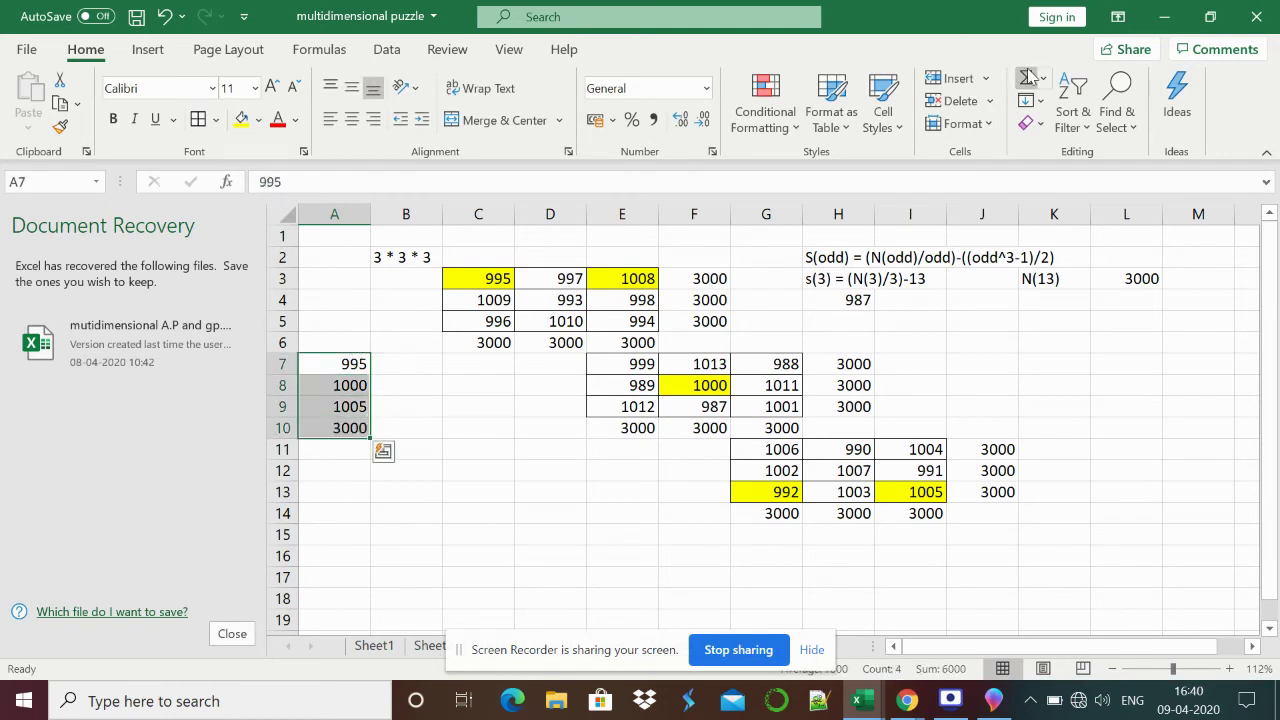
List the second diagonal's numbers 1008, 1000 and 992 in cells A12 to A14.
{"action": "left_click", "coordinate": [343, 493]}
{"action": "key", "text": "Up"}
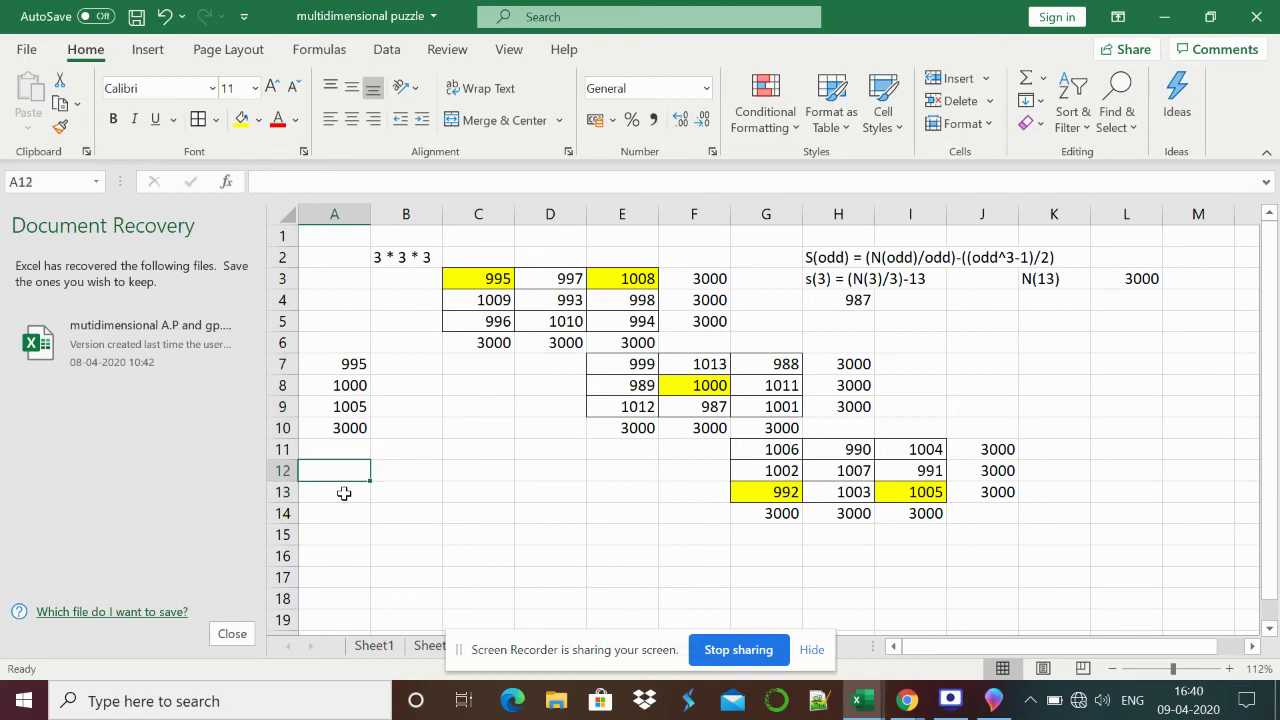
{"action": "type", "text": "1008"}
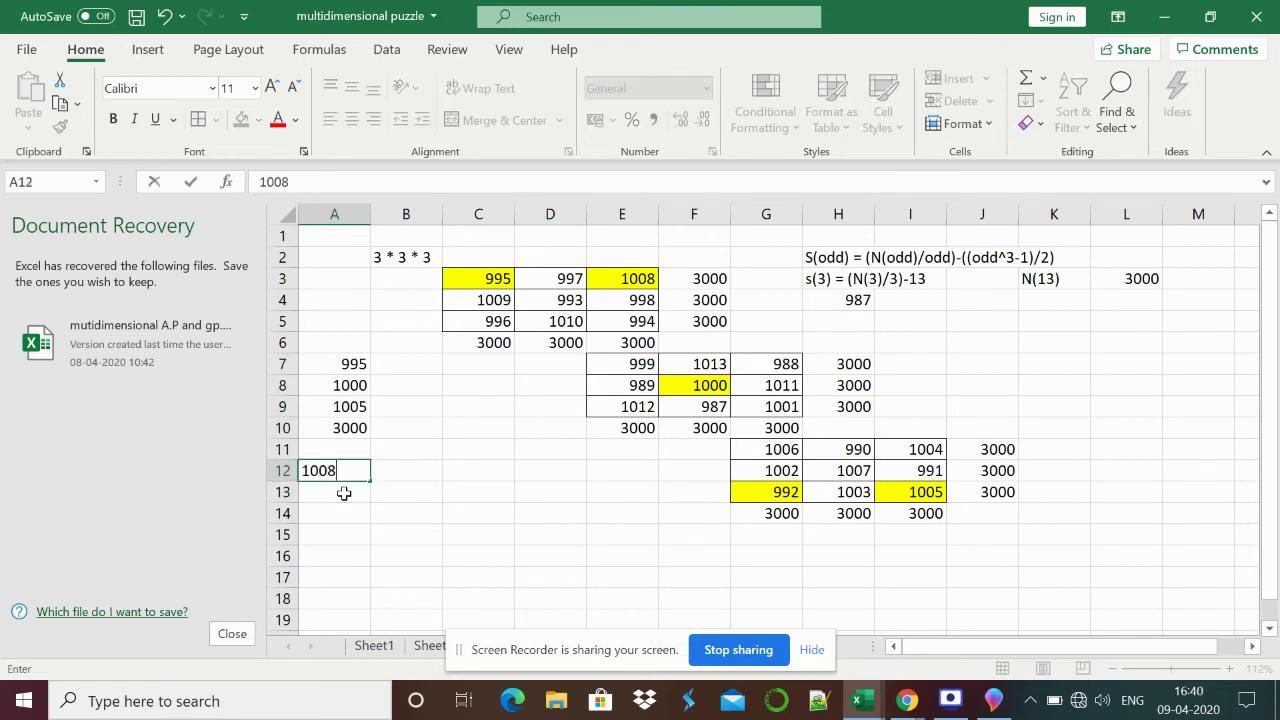
{"action": "key", "text": "Return"}
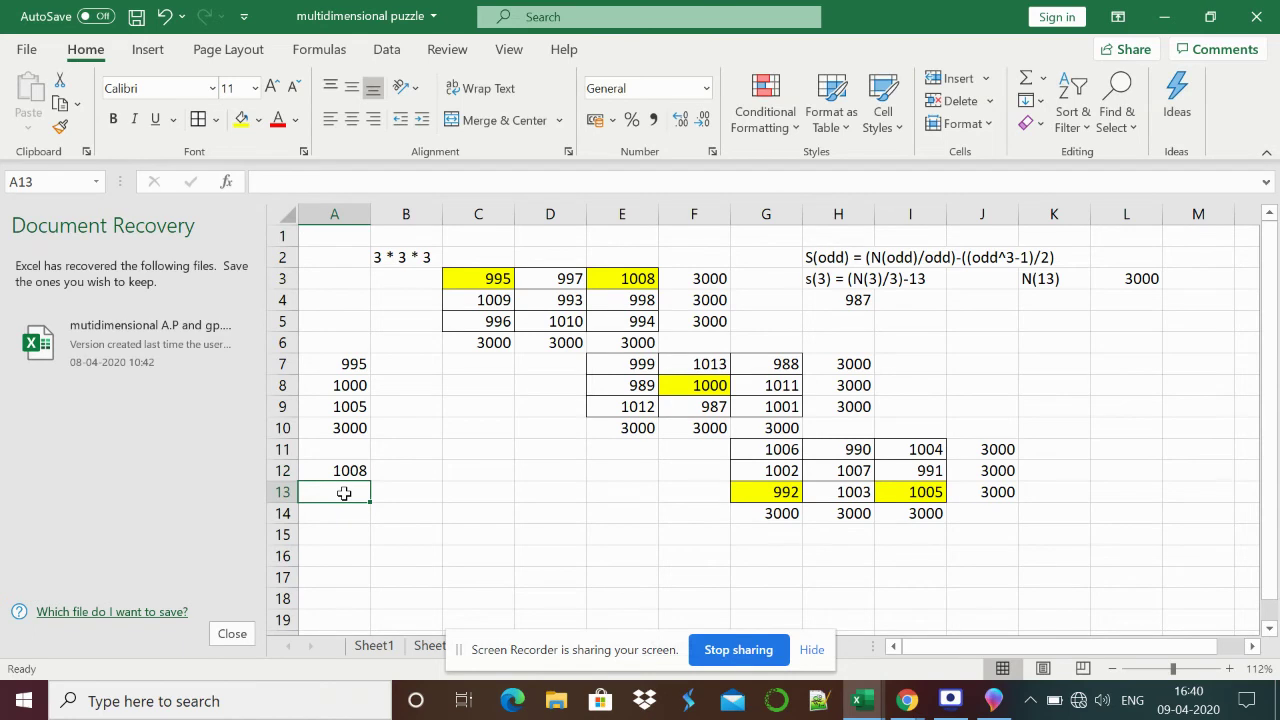
{"action": "type", "text": "1000"}
{"action": "key", "text": "Return"}
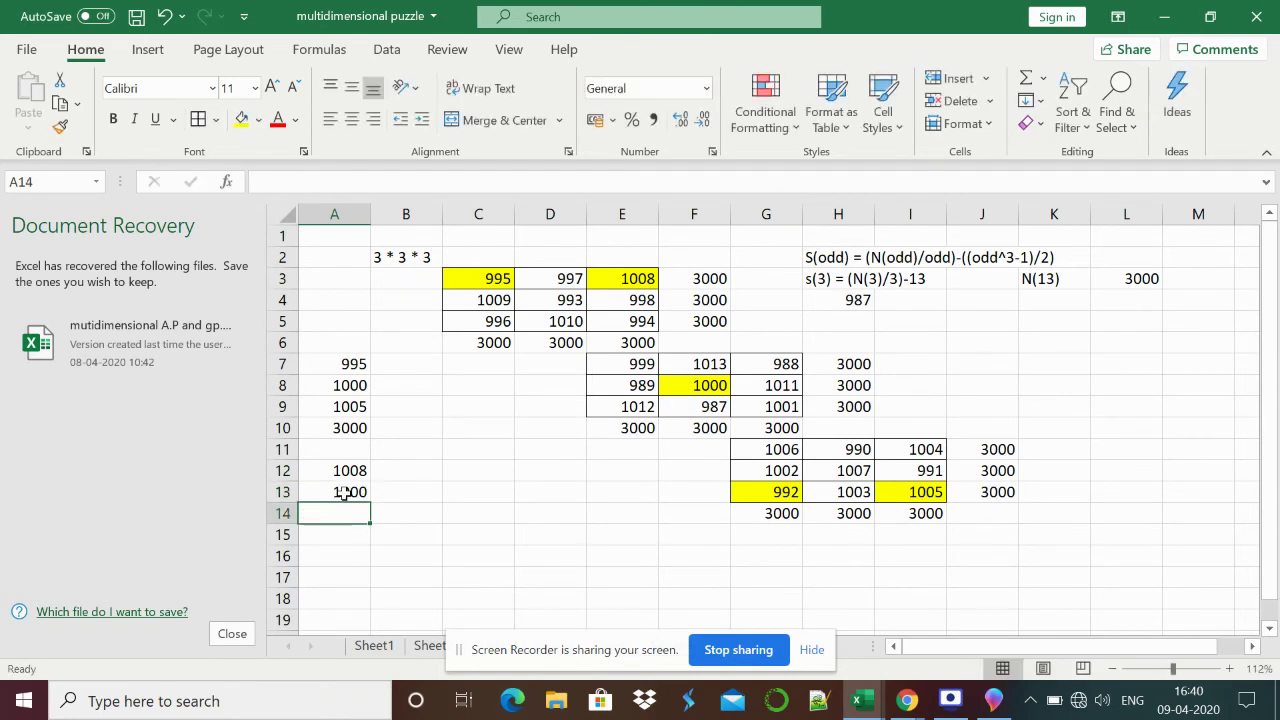
{"action": "type", "text": "99"}
{"action": "key", "text": "Up"}
Sum the second diagonal's numbers A12:A14 into A15.
{"action": "key", "text": "Up"}
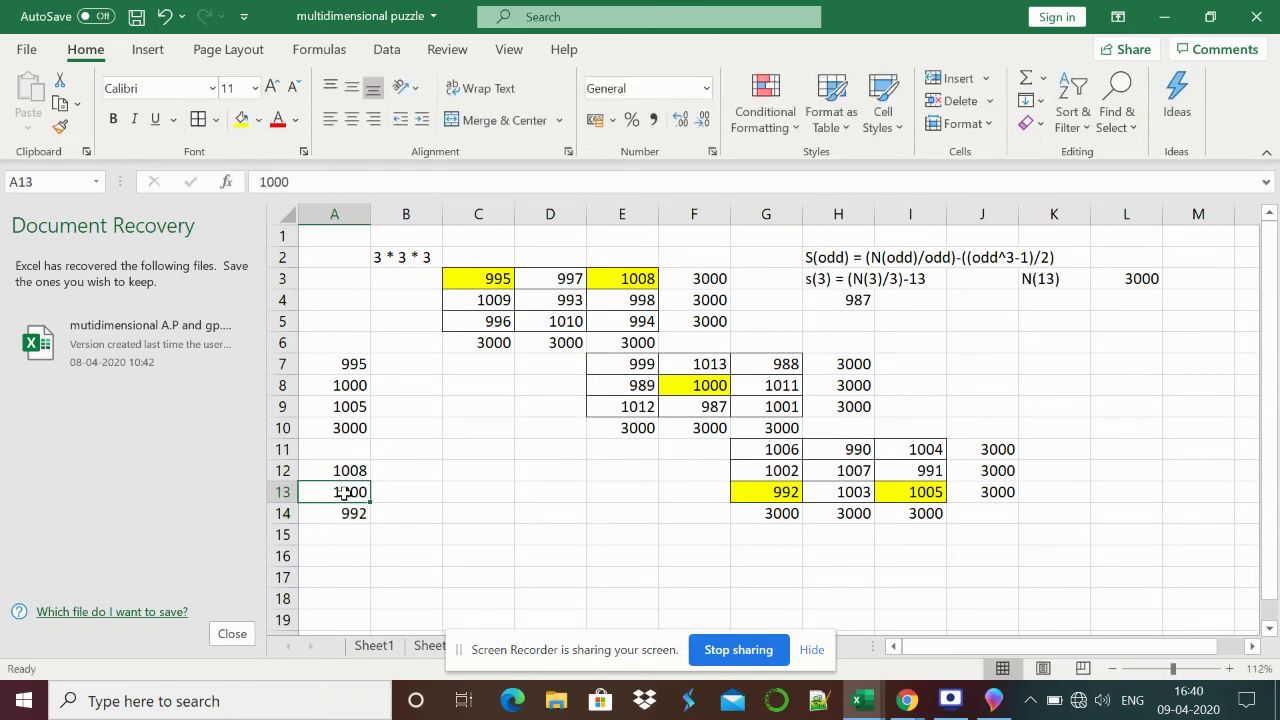
{"action": "key", "text": "shift+Down"}
{"action": "key", "text": "shift+Down"}
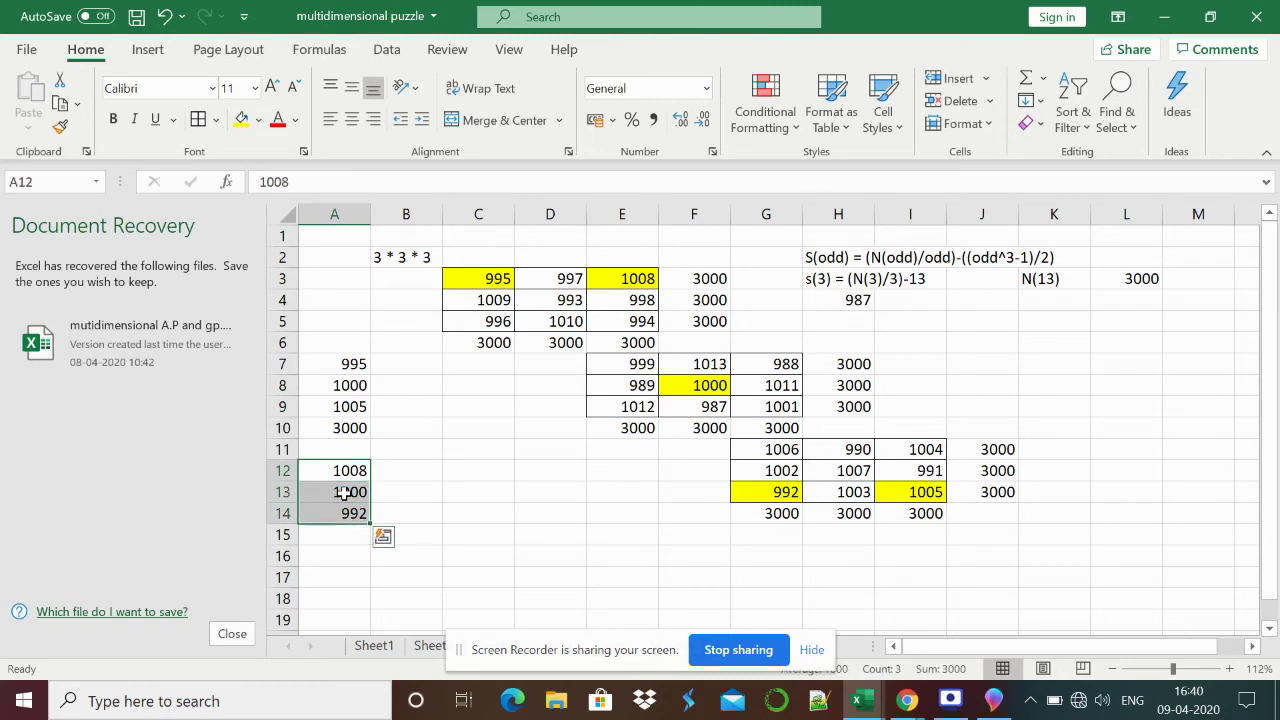
{"action": "left_click", "coordinate": [1026, 77]}
{"action": "left_click", "coordinate": [395, 444]}
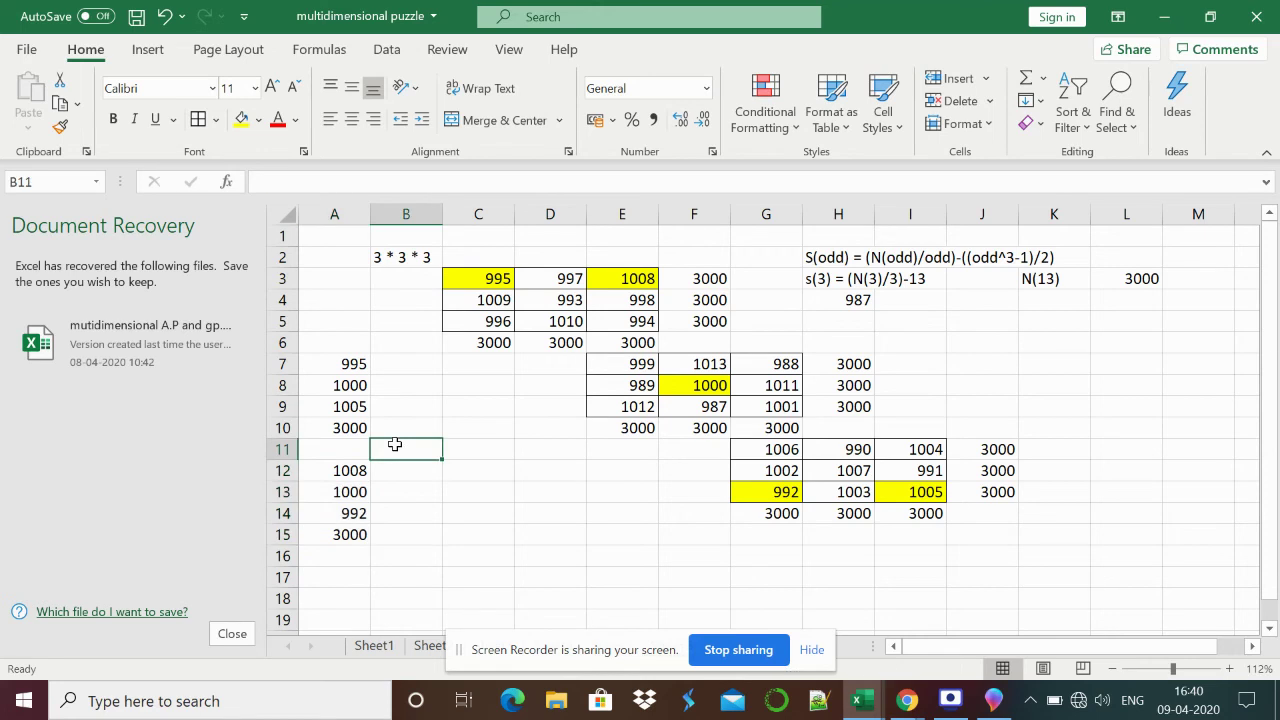
{"action": "key", "text": "Up"}
{"action": "key", "text": "Up"}
{"action": "key", "text": "Up"}
{"action": "key", "text": "Up"}
{"action": "key", "text": "Right"}
{"action": "key", "text": "Up"}
{"action": "key", "text": "Up"}
{"action": "key", "text": "Up"}
{"action": "key", "text": "Up"}
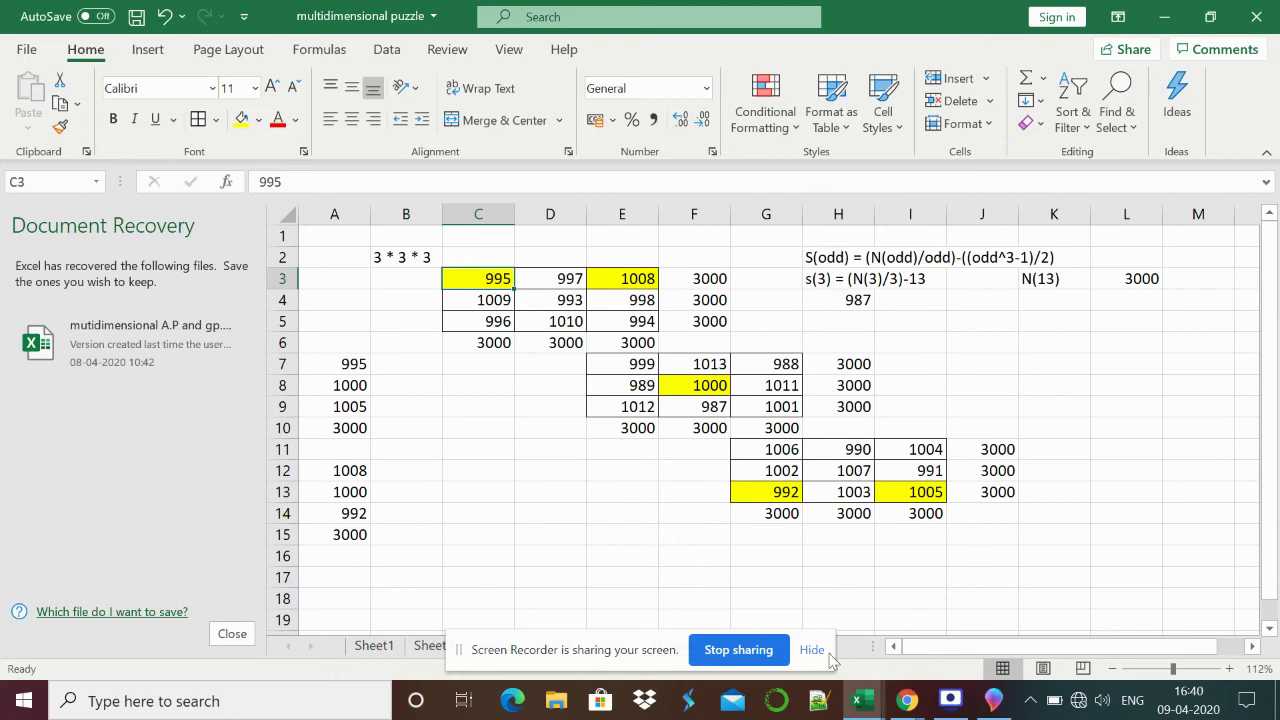
Switch to Paint 3D, start a new blank canvas and maximize the window.
{"action": "left_click", "coordinate": [993, 700]}
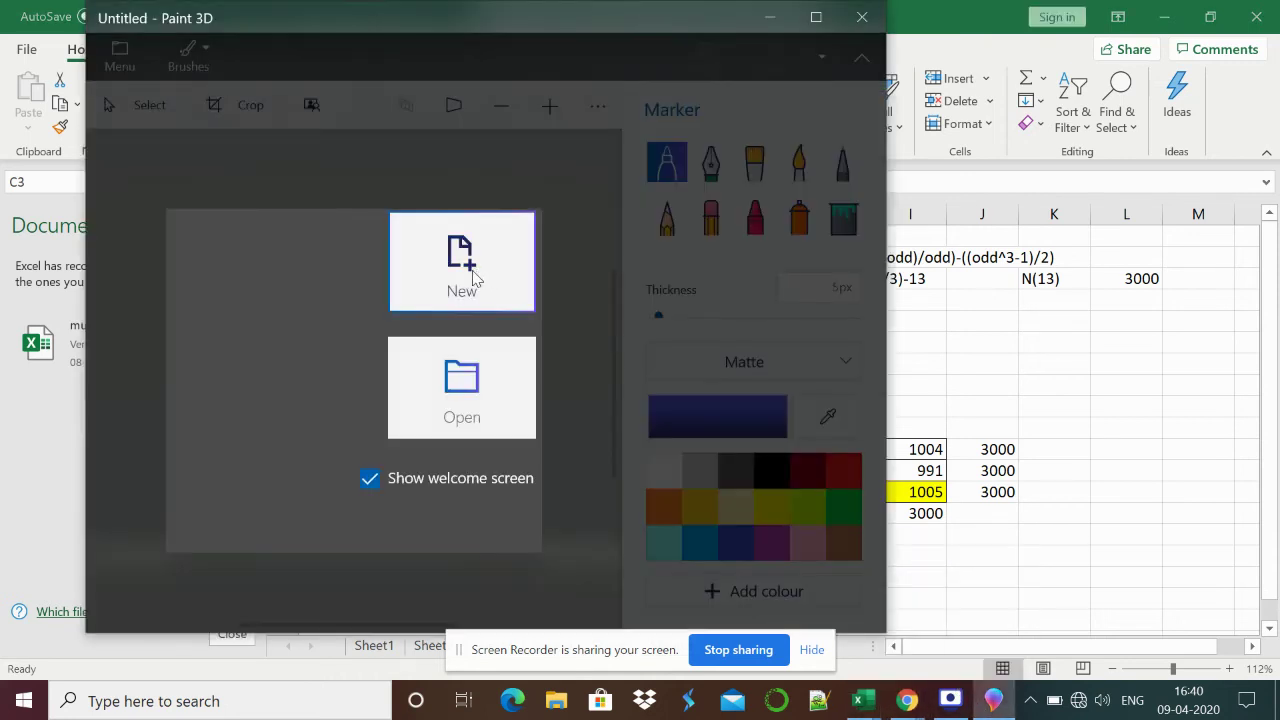
{"action": "left_click", "coordinate": [472, 276]}
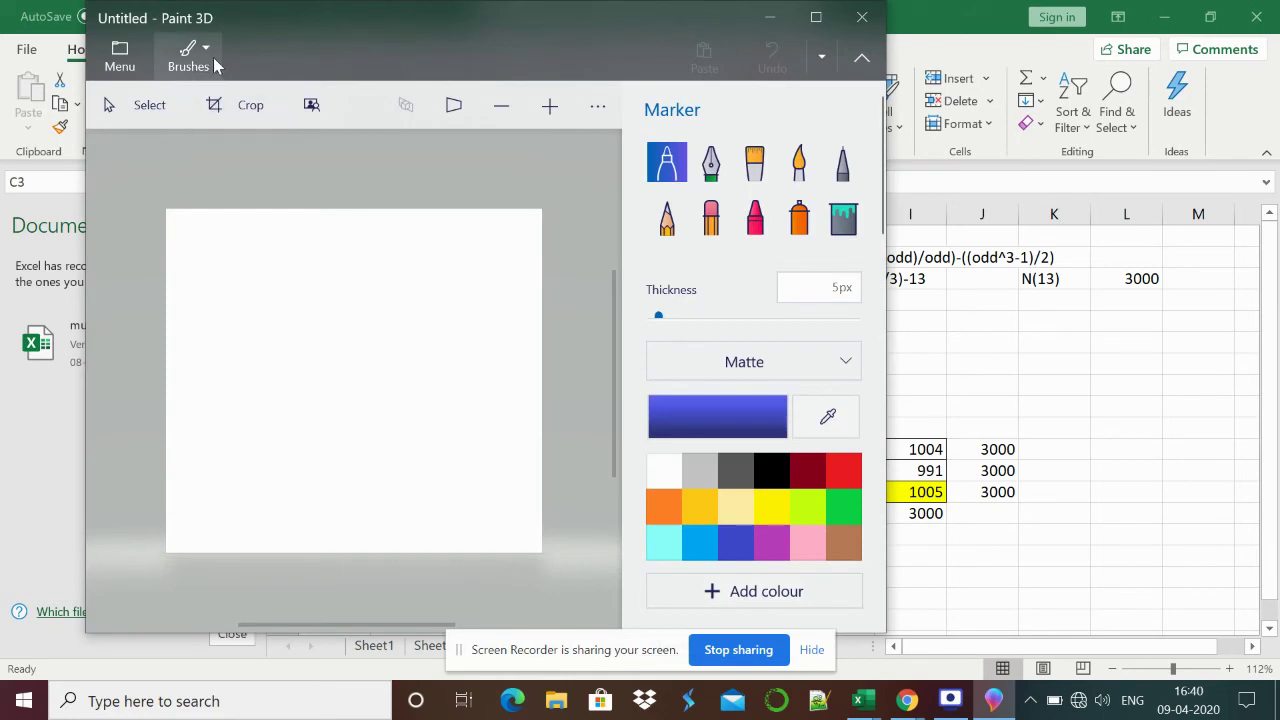
{"action": "left_click", "coordinate": [816, 17]}
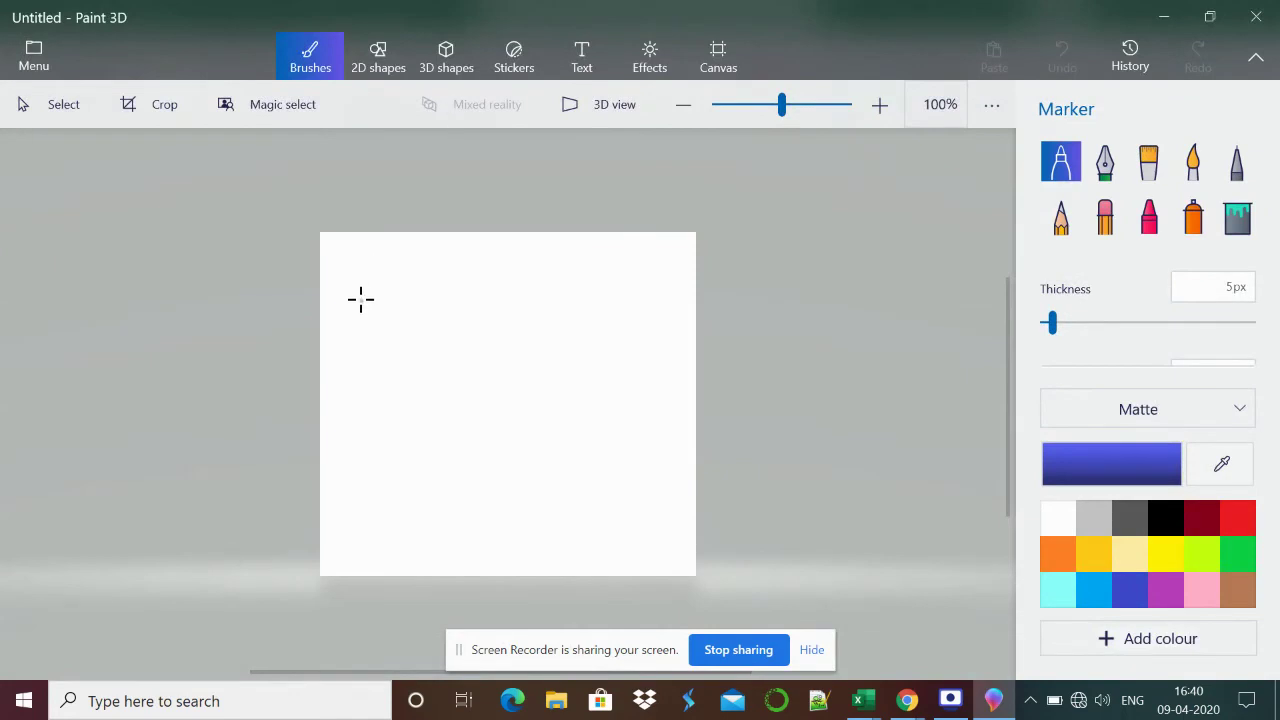
Draw a diagonal marker stroke in the upper part of the canvas and undo it.
{"action": "left_click_drag", "start_coordinate": [366, 290], "coordinate": [481, 372]}
{"action": "key", "text": "ctrl+z"}
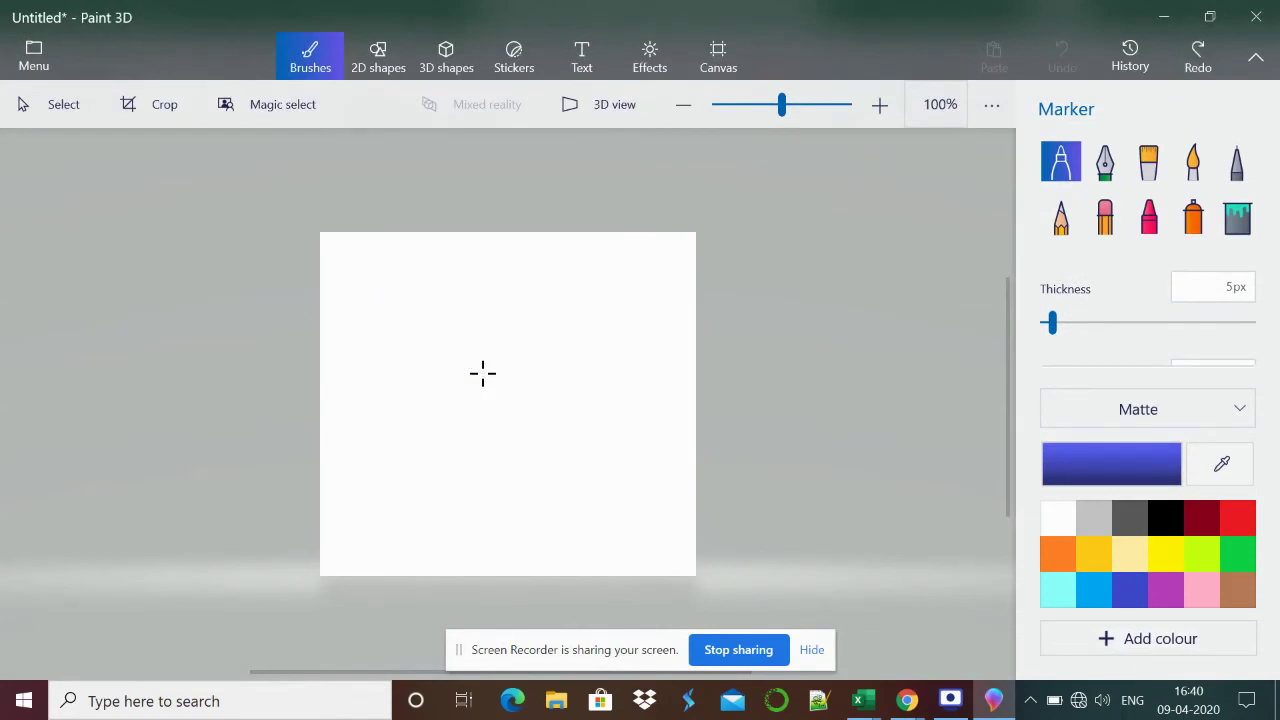
Draw a blue matte 3D cube across the upper-left part of the white canvas.
{"action": "left_click", "coordinate": [447, 55]}
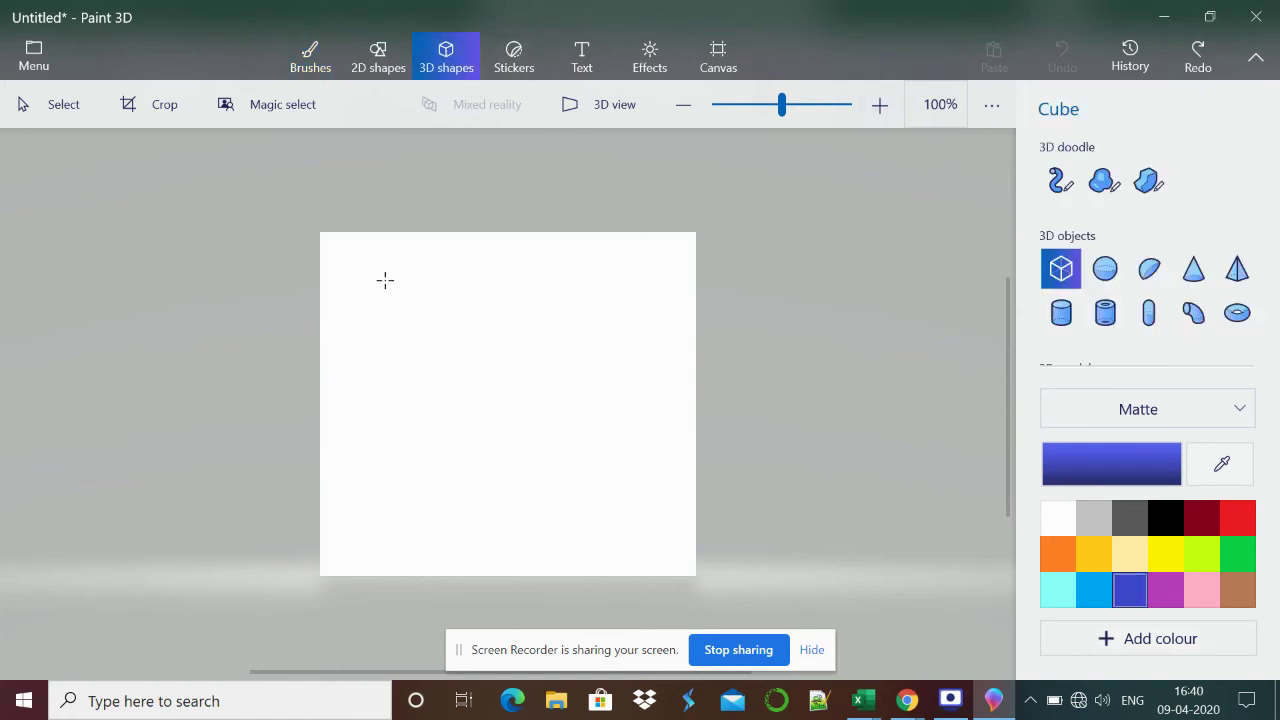
{"action": "left_click_drag", "start_coordinate": [357, 269], "coordinate": [583, 466]}
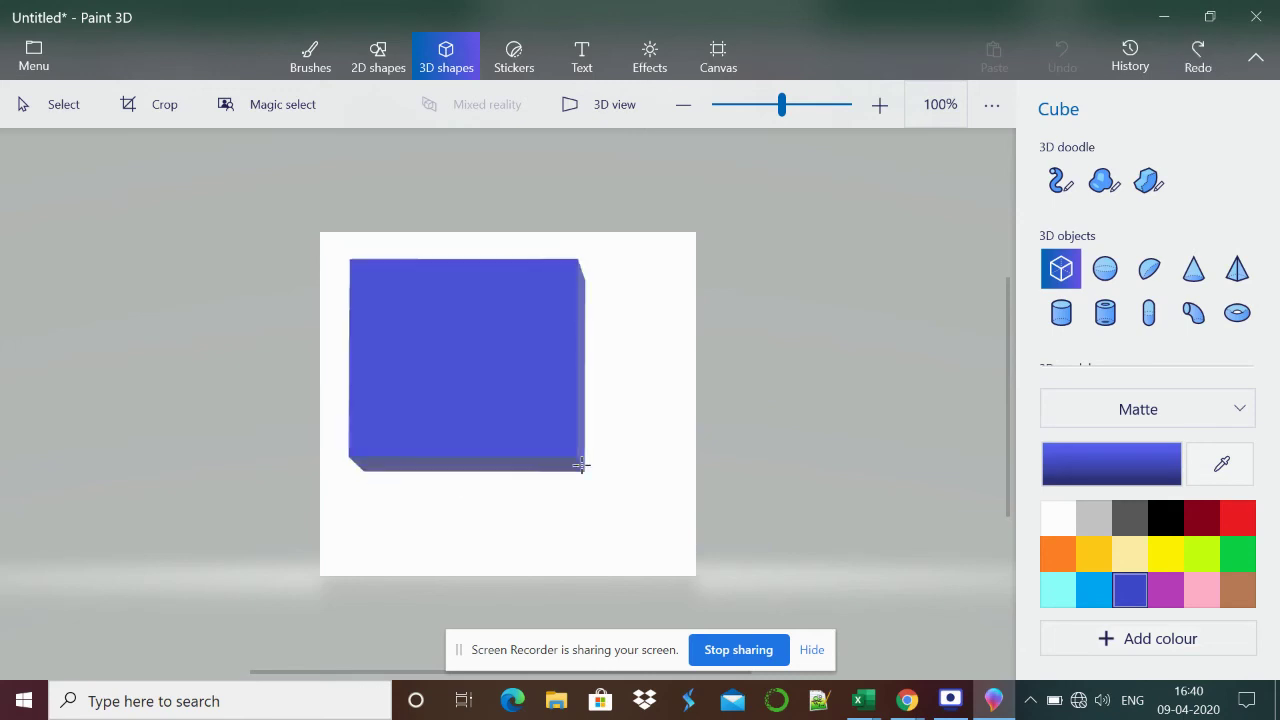
{"action": "left_click", "coordinate": [519, 401]}
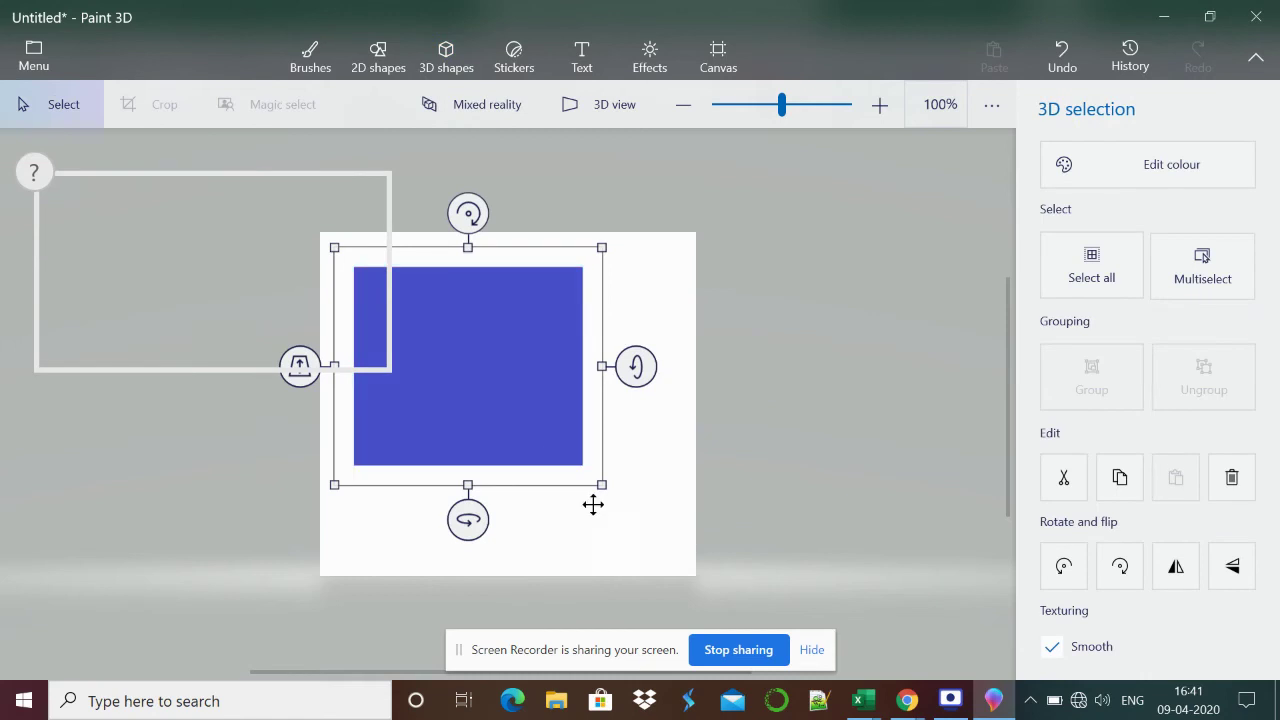
Try tilting the cube about its horizontal axis, undo the rotation and discard the stray 2D selection.
{"action": "left_click_drag", "start_coordinate": [476, 518], "coordinate": [474, 563]}
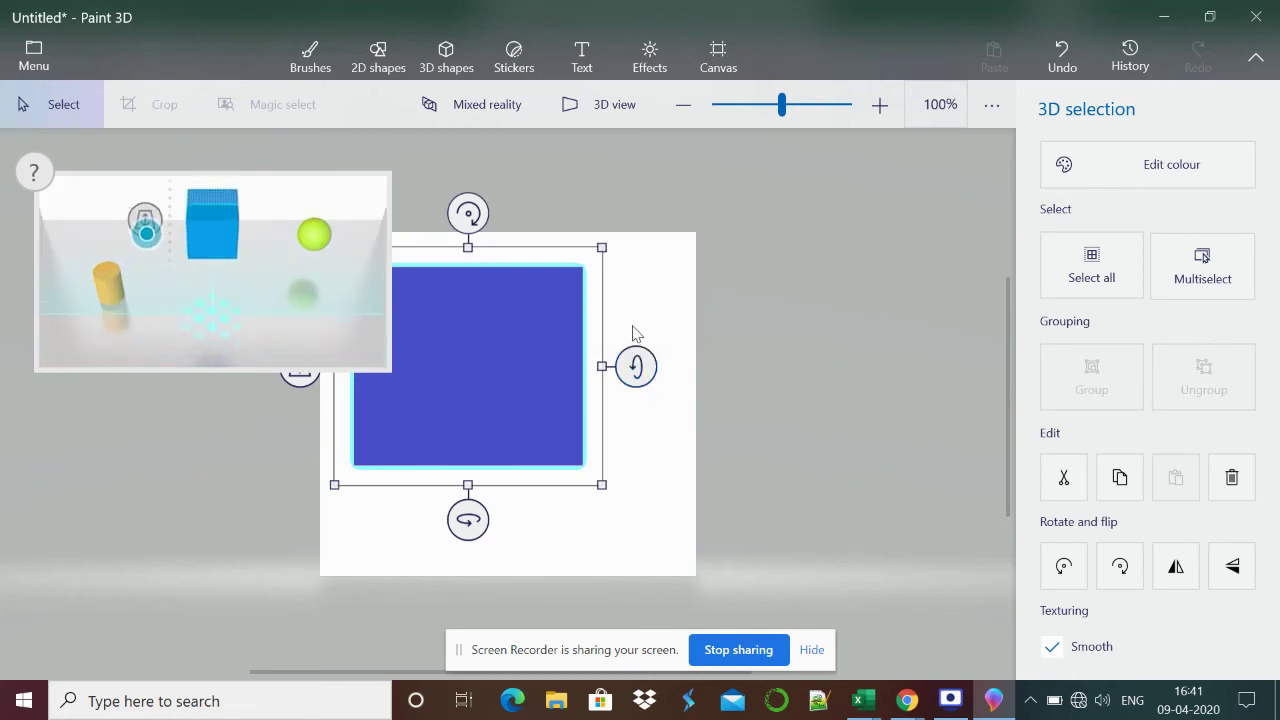
{"action": "left_click_drag", "start_coordinate": [637, 366], "coordinate": [623, 328]}
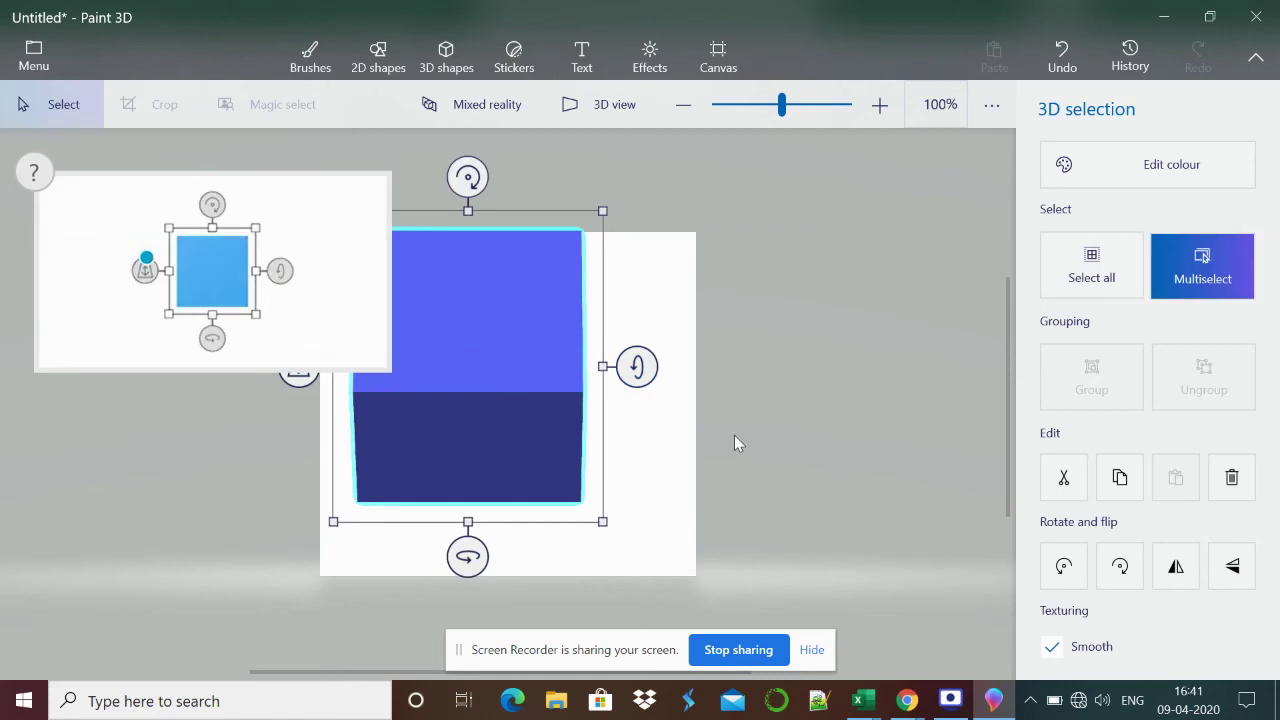
{"action": "key", "text": "ctrl+z"}
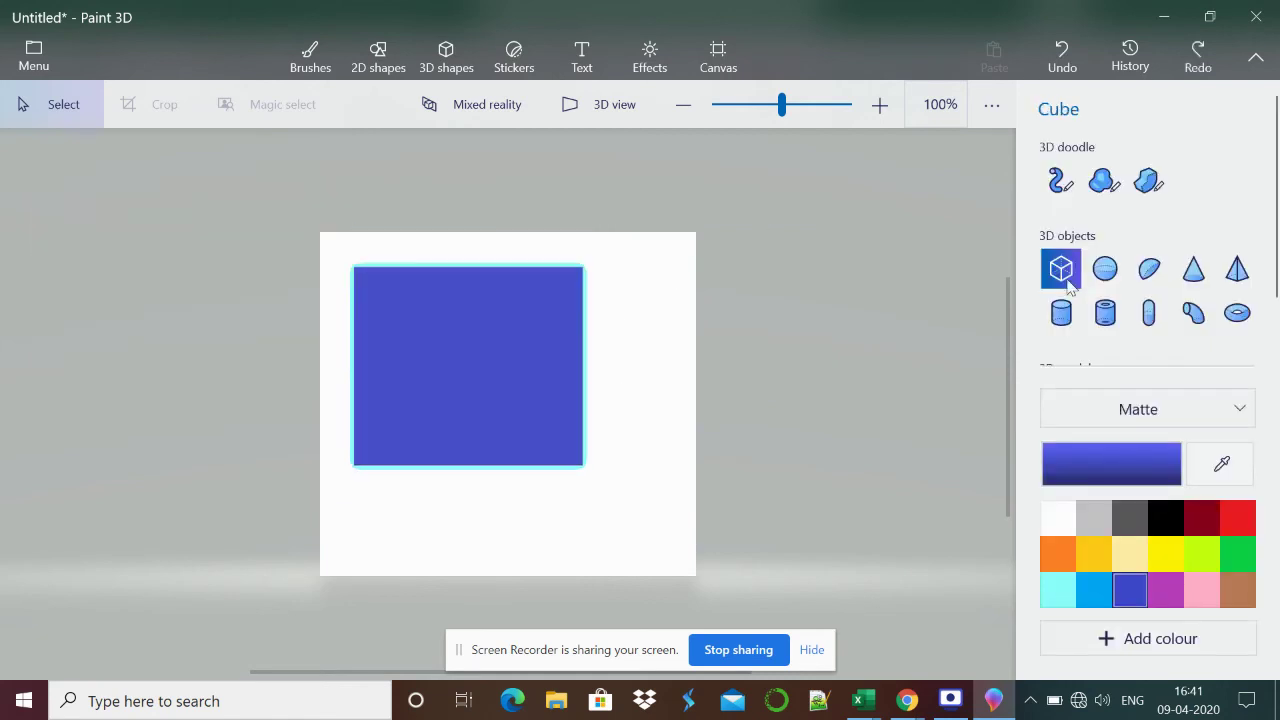
{"action": "left_click_drag", "start_coordinate": [534, 357], "coordinate": [656, 398]}
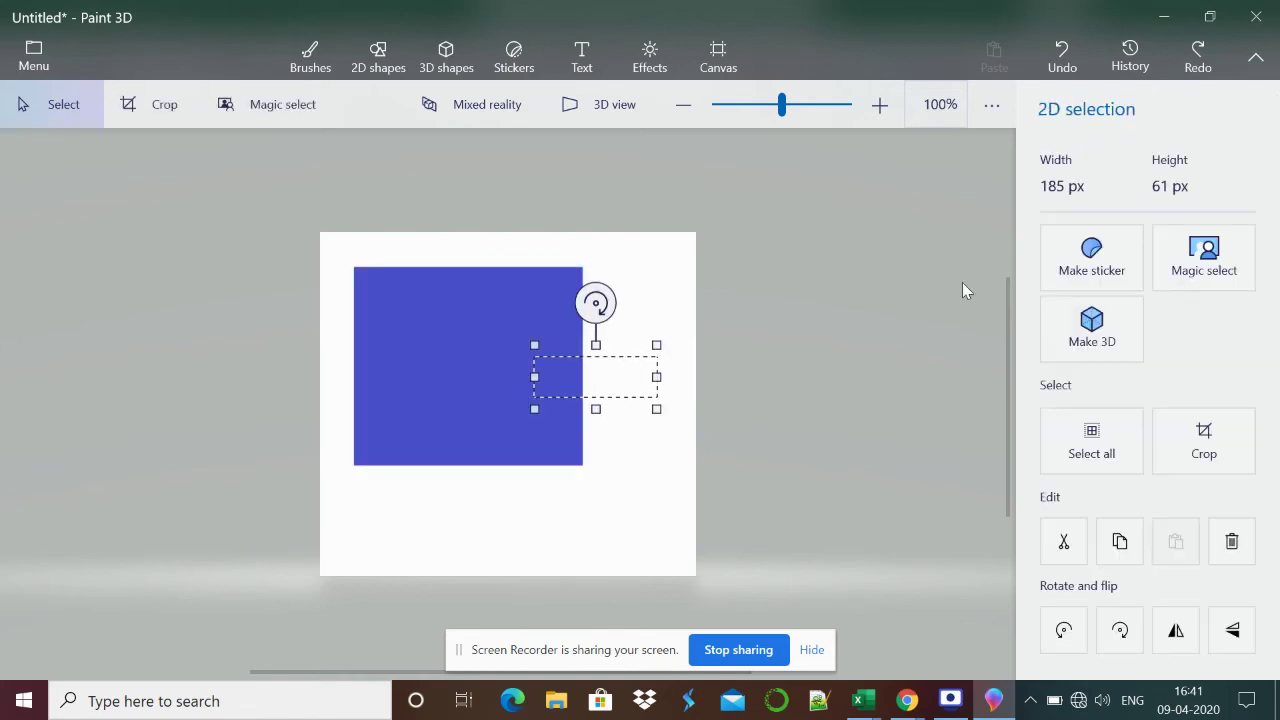
{"action": "left_click", "coordinate": [598, 300]}
{"action": "left_click_drag", "start_coordinate": [598, 300], "coordinate": [668, 390]}
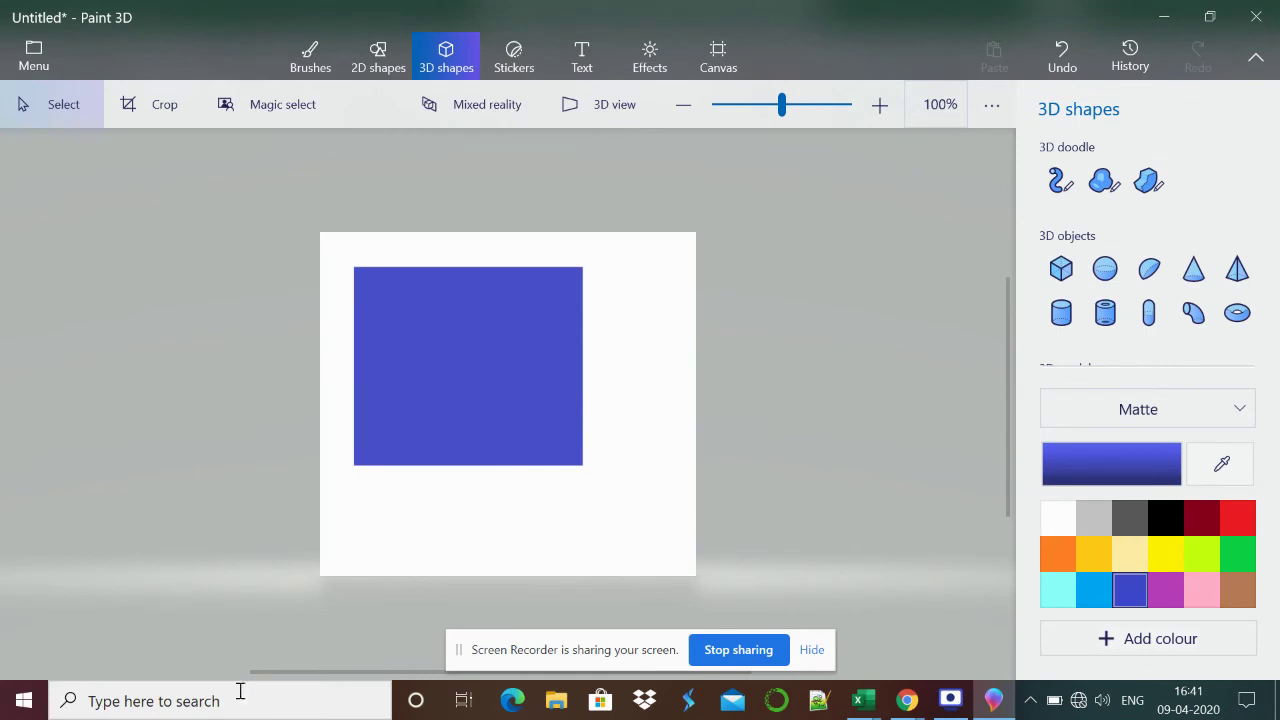
Switch to the classic Paint app with a blank canvas and maximize its window.
{"action": "left_click", "coordinate": [240, 691]}
{"action": "type", "text": "pa"}
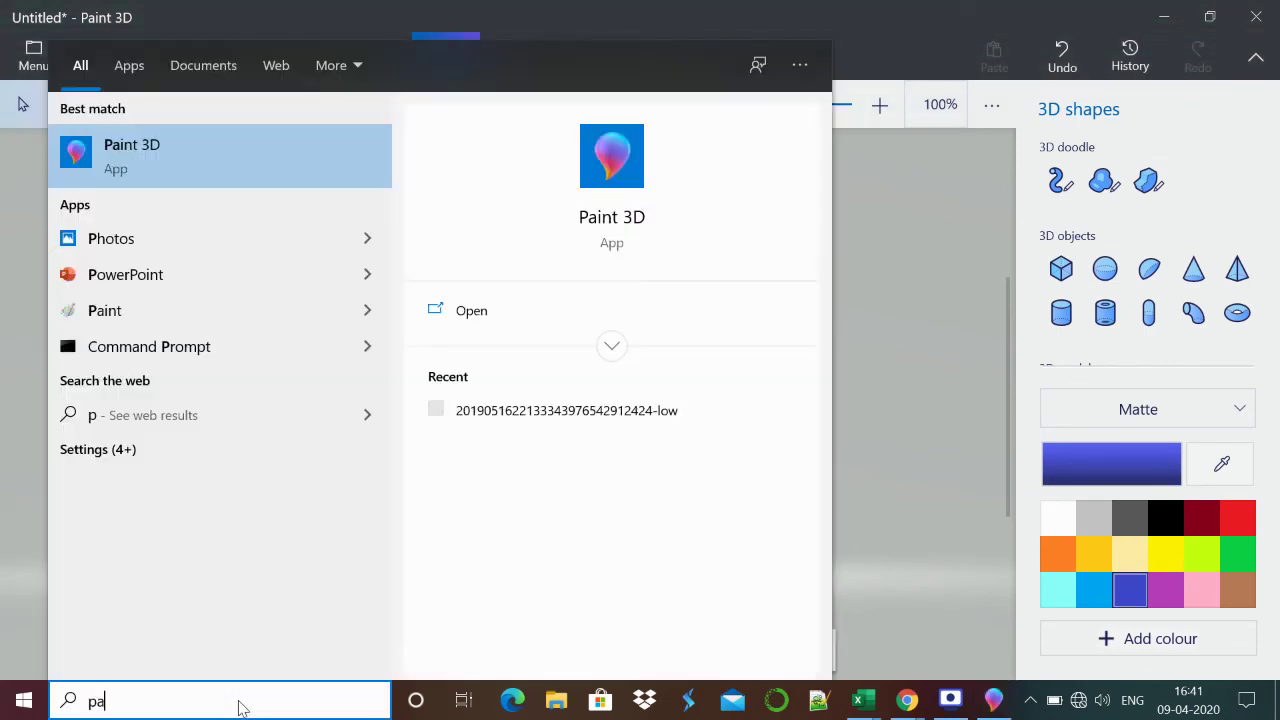
{"action": "type", "text": "int"}
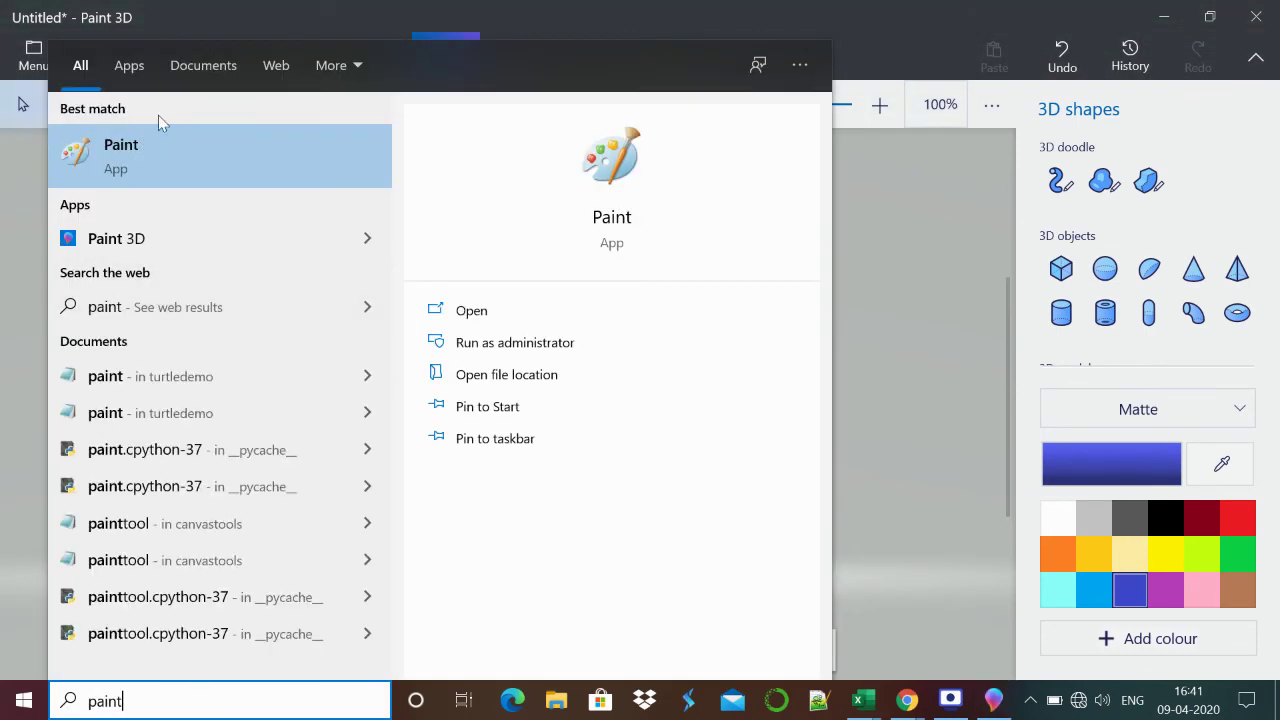
{"action": "left_click", "coordinate": [182, 129]}
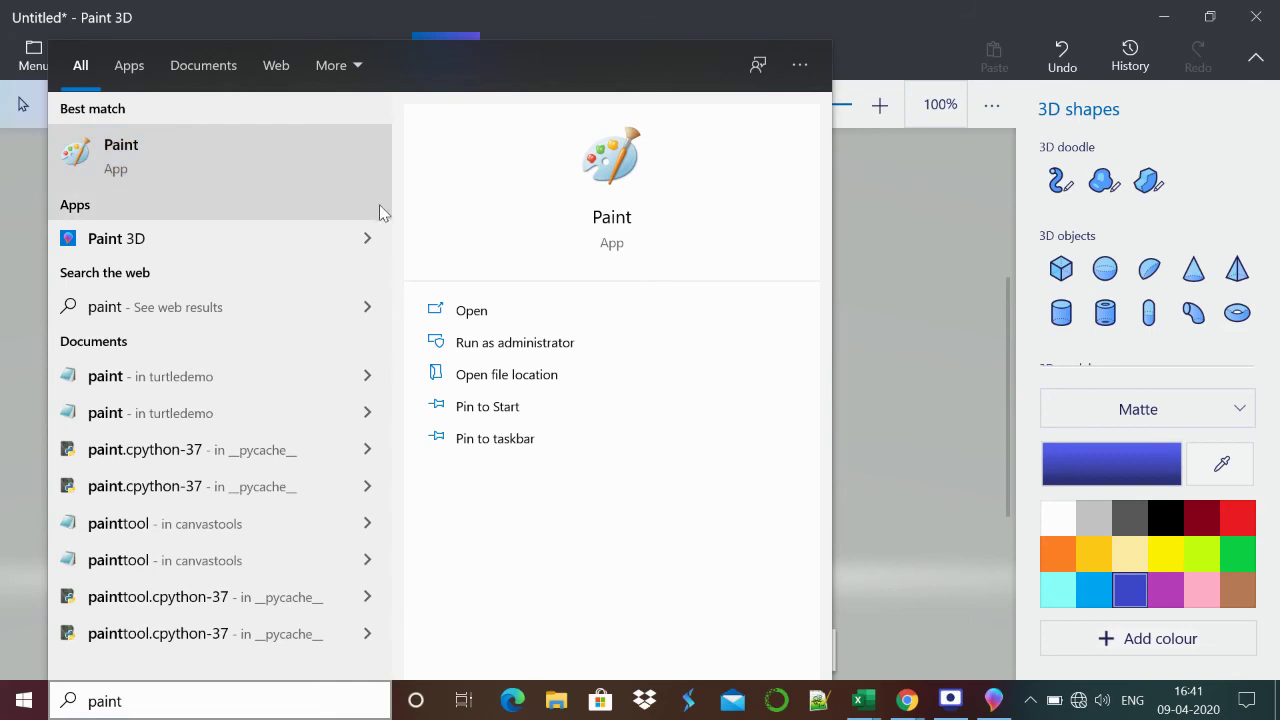
{"action": "left_click", "coordinate": [461, 311]}
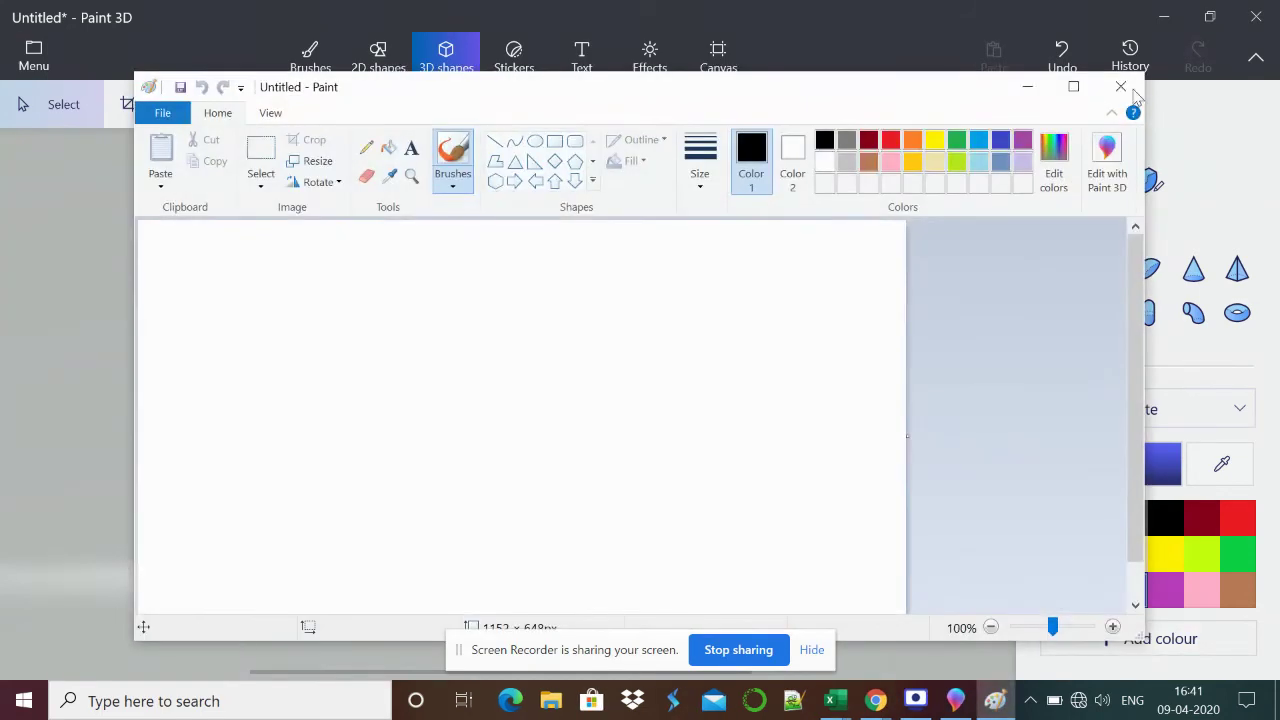
{"action": "left_click", "coordinate": [1073, 87]}
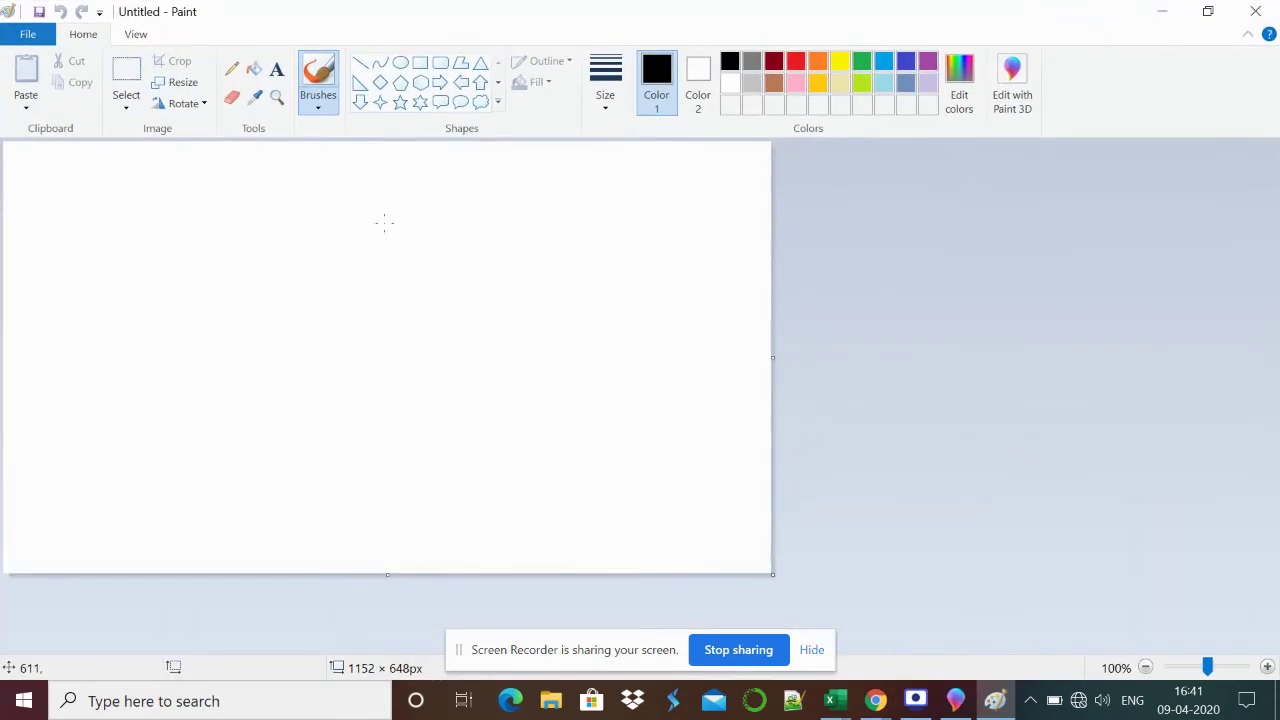
Draw a black rectangle of about 348 × 240 px in the upper-left part of the canvas.
{"action": "left_click", "coordinate": [498, 102]}
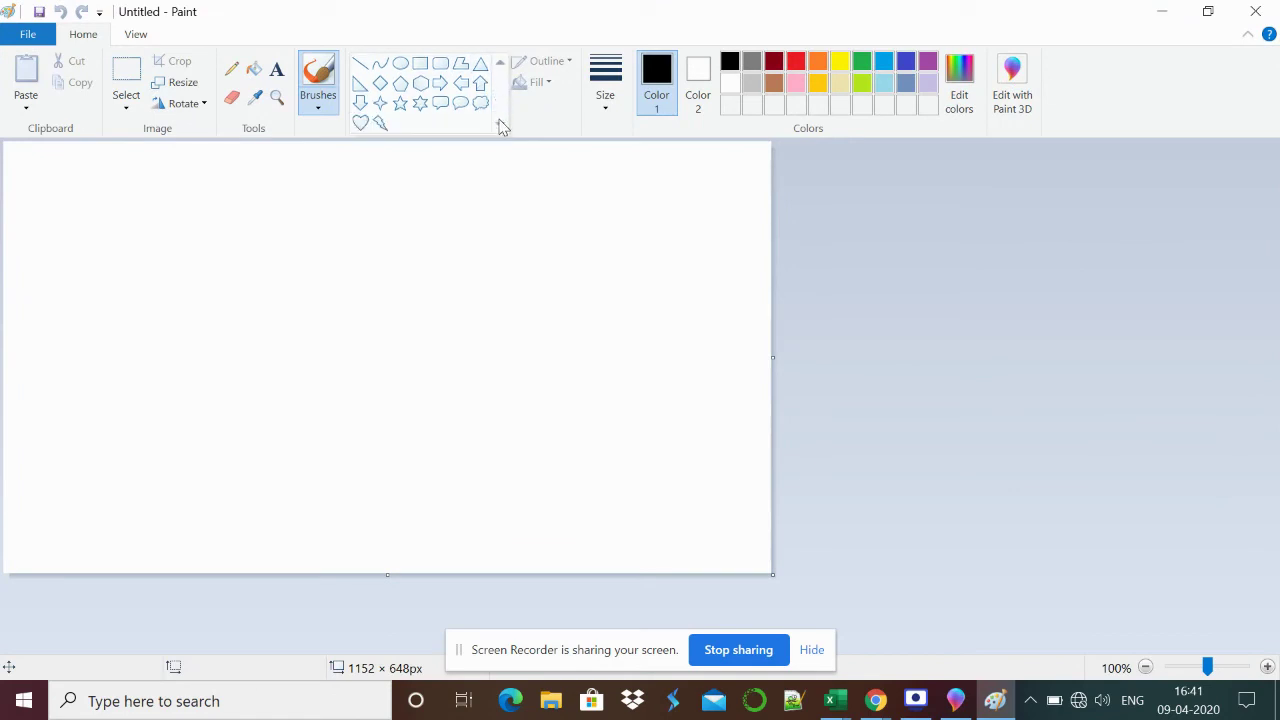
{"action": "left_click", "coordinate": [427, 66]}
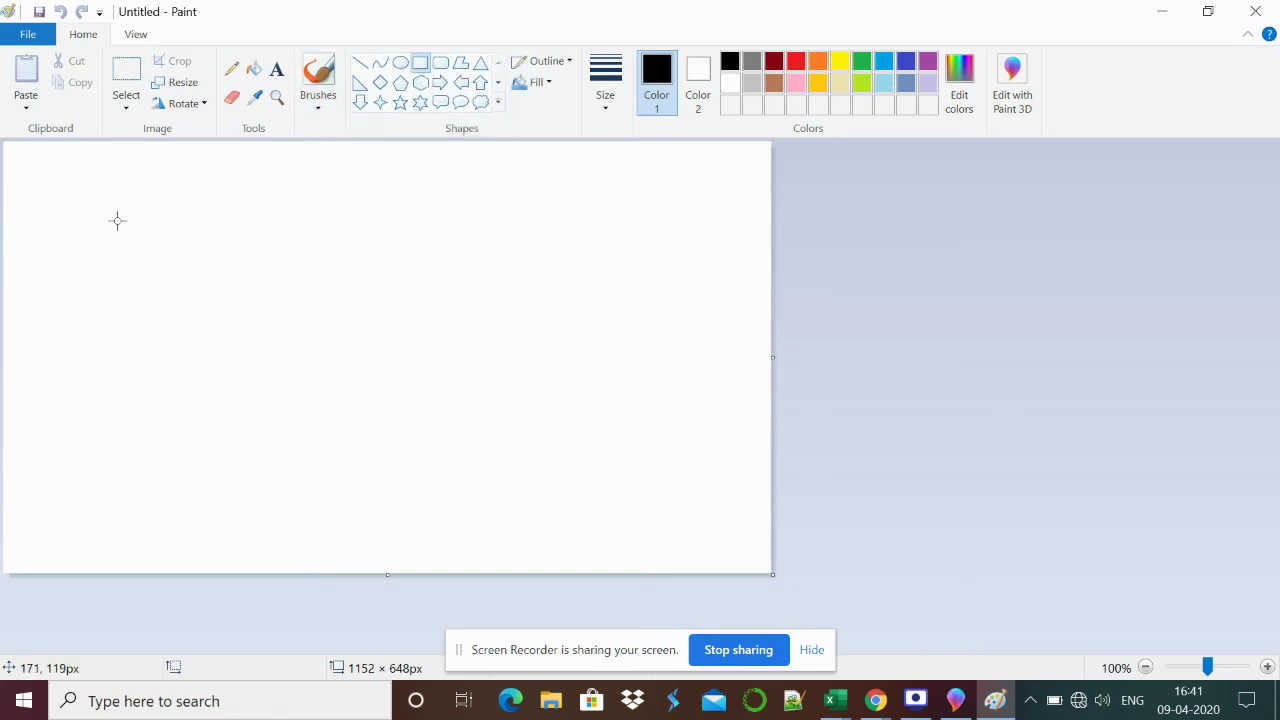
{"action": "left_click_drag", "start_coordinate": [86, 208], "coordinate": [318, 367]}
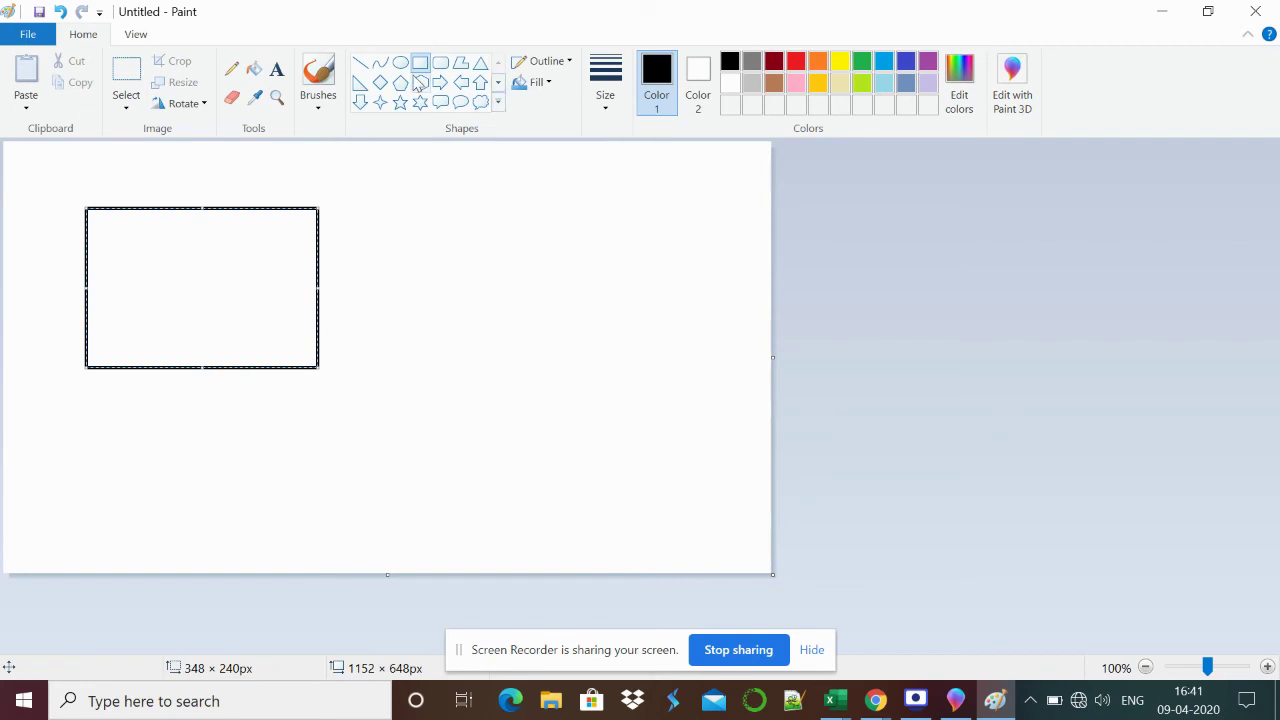
{"action": "left_click", "coordinate": [580, 206]}
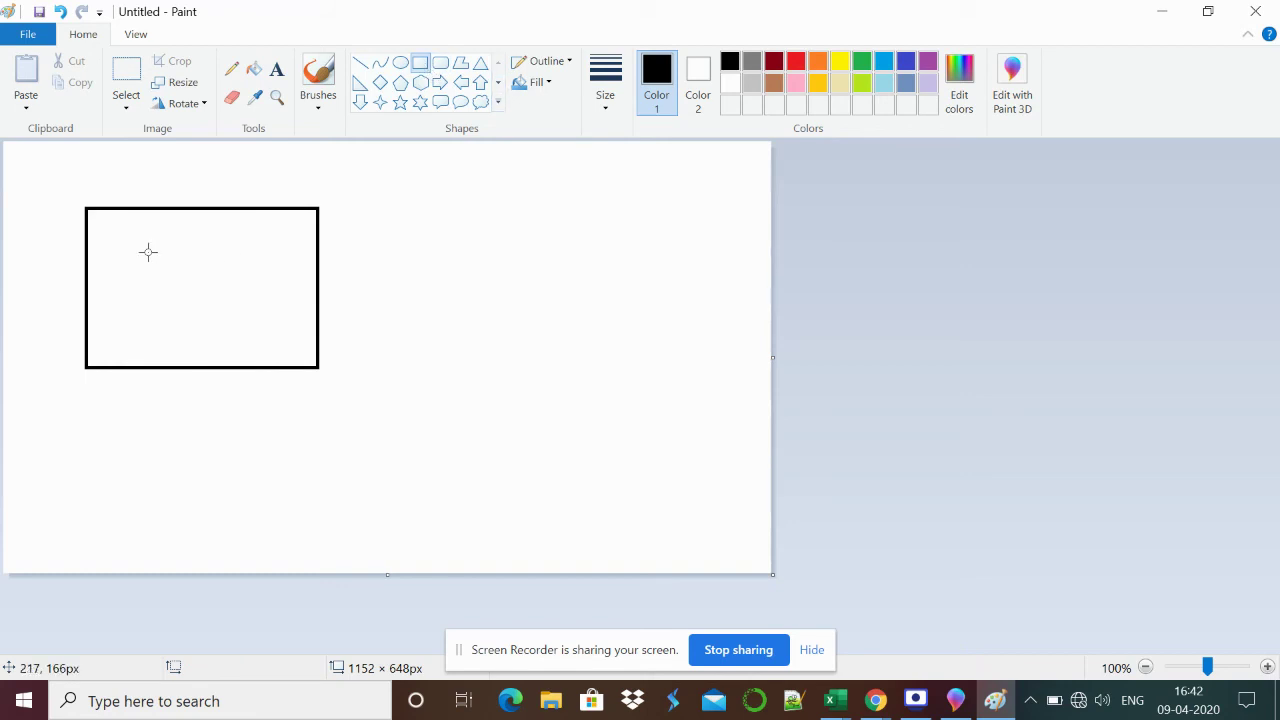
Draw a red rectangle of about 471 × 282 px overlapping the black one and a green one of about 471 × 349 px overlapping the red.
{"action": "left_click", "coordinate": [796, 62]}
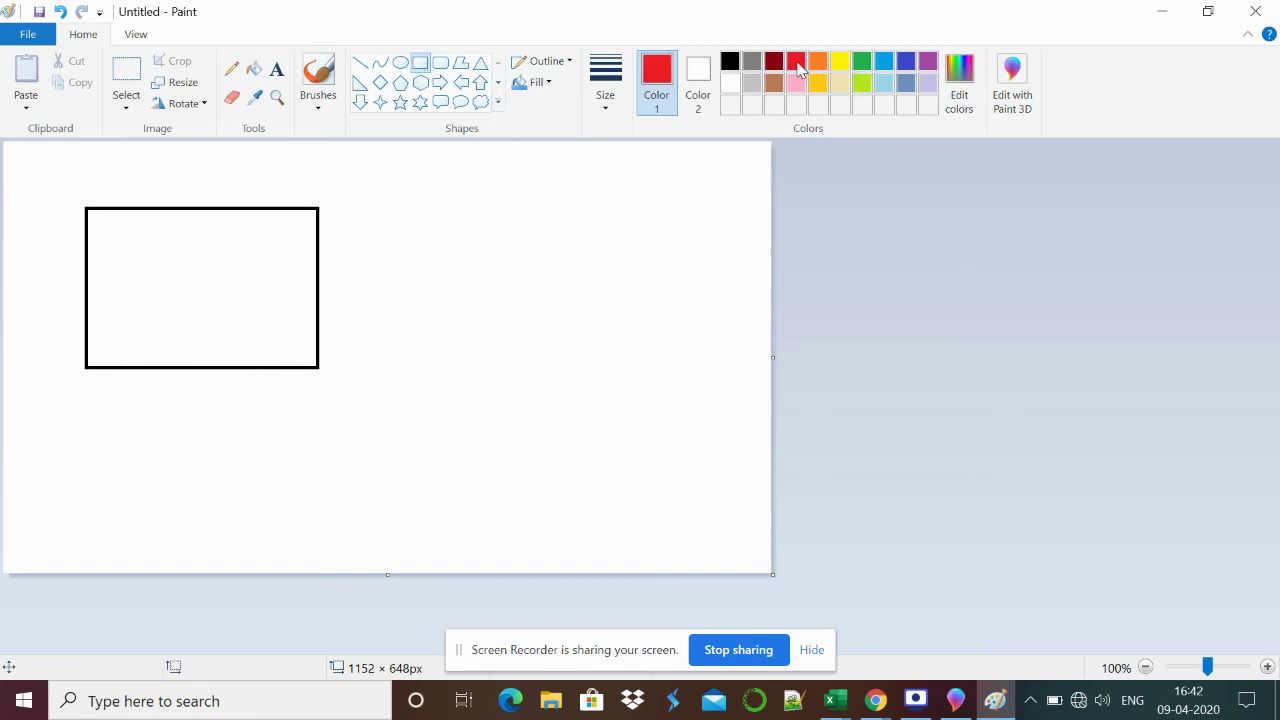
{"action": "left_click_drag", "start_coordinate": [163, 259], "coordinate": [477, 447]}
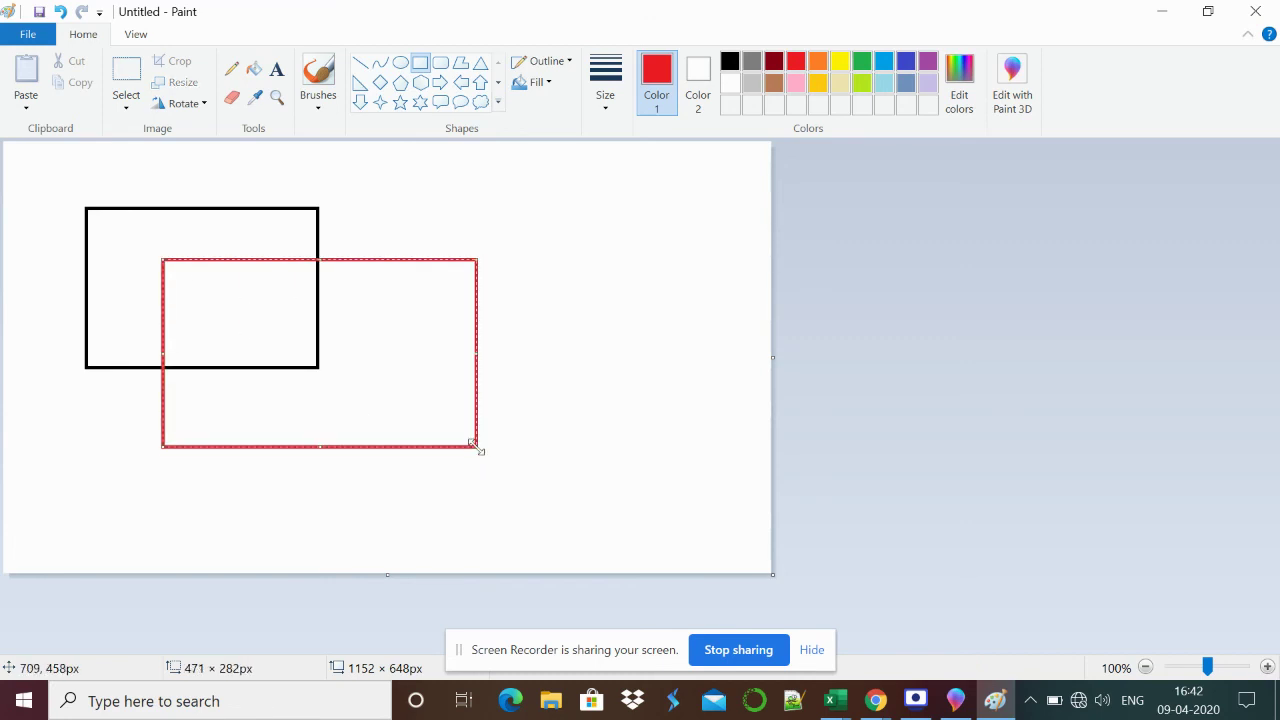
{"action": "left_click", "coordinate": [418, 62]}
{"action": "left_click", "coordinate": [859, 63]}
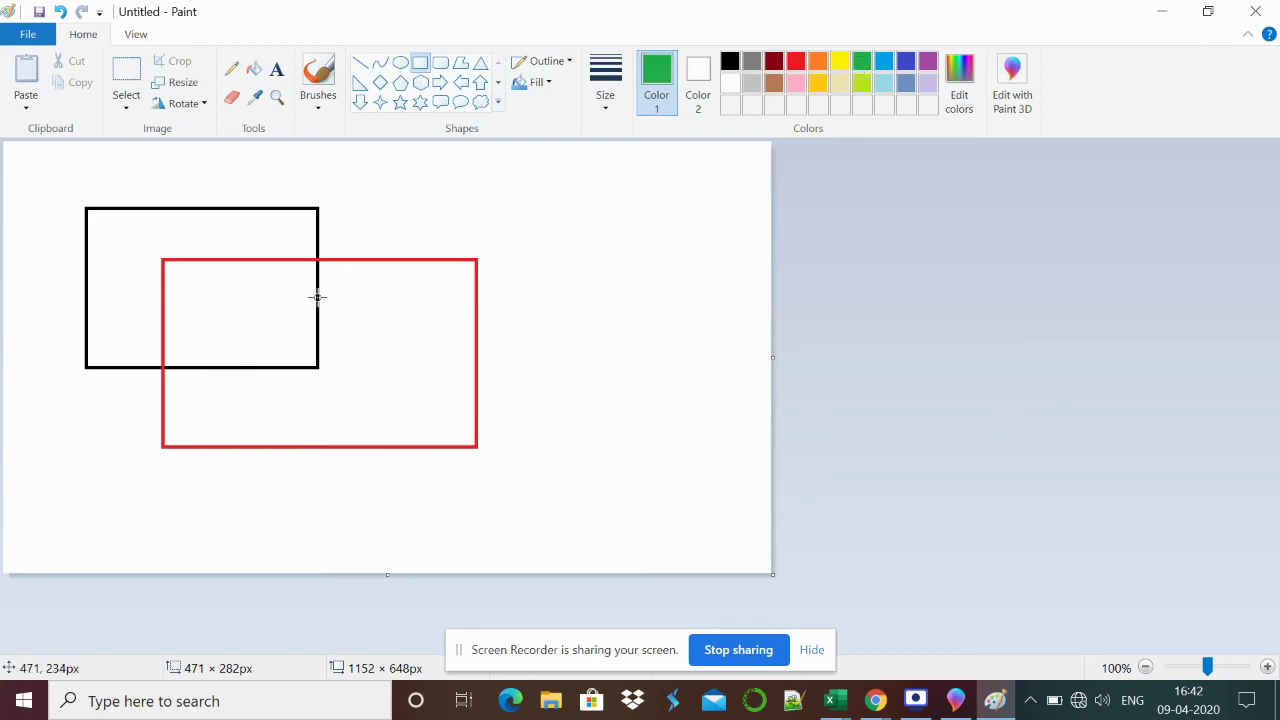
{"action": "left_click_drag", "start_coordinate": [360, 328], "coordinate": [674, 562]}
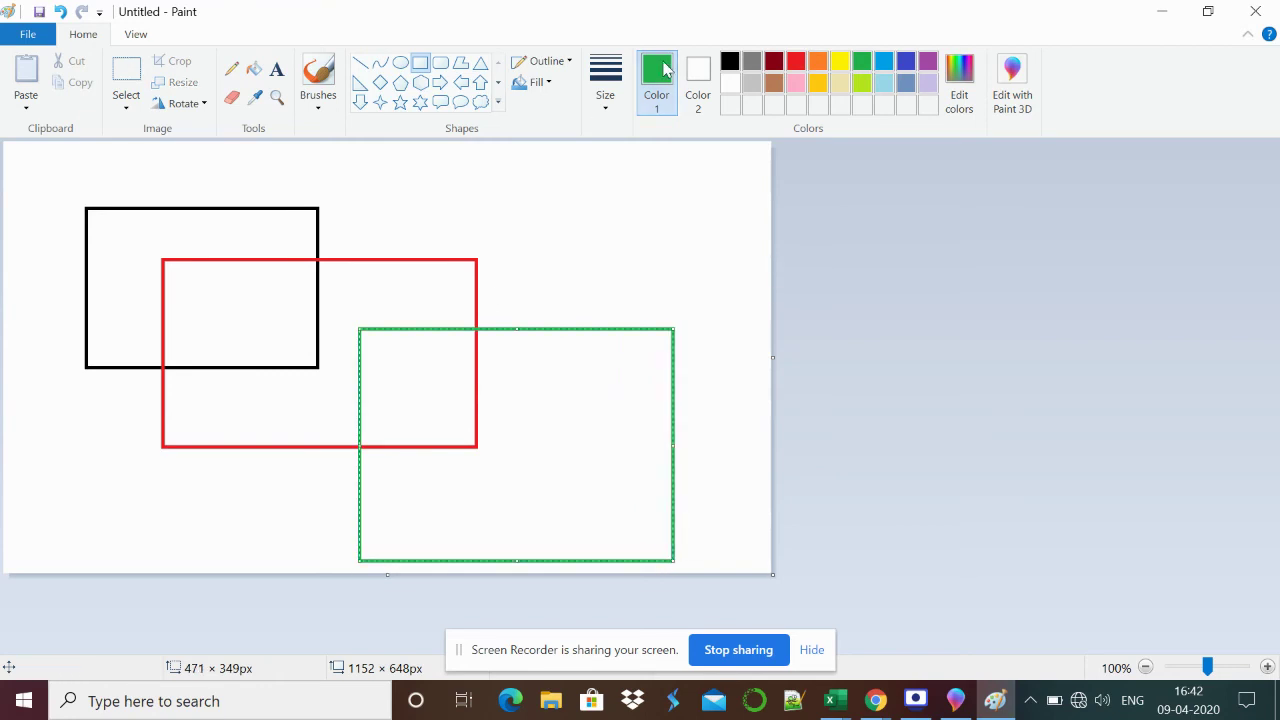
Join the top-left corners of the black and red rectangles with a green line, and undo everything drawn on the canvas.
{"action": "left_click", "coordinate": [360, 62]}
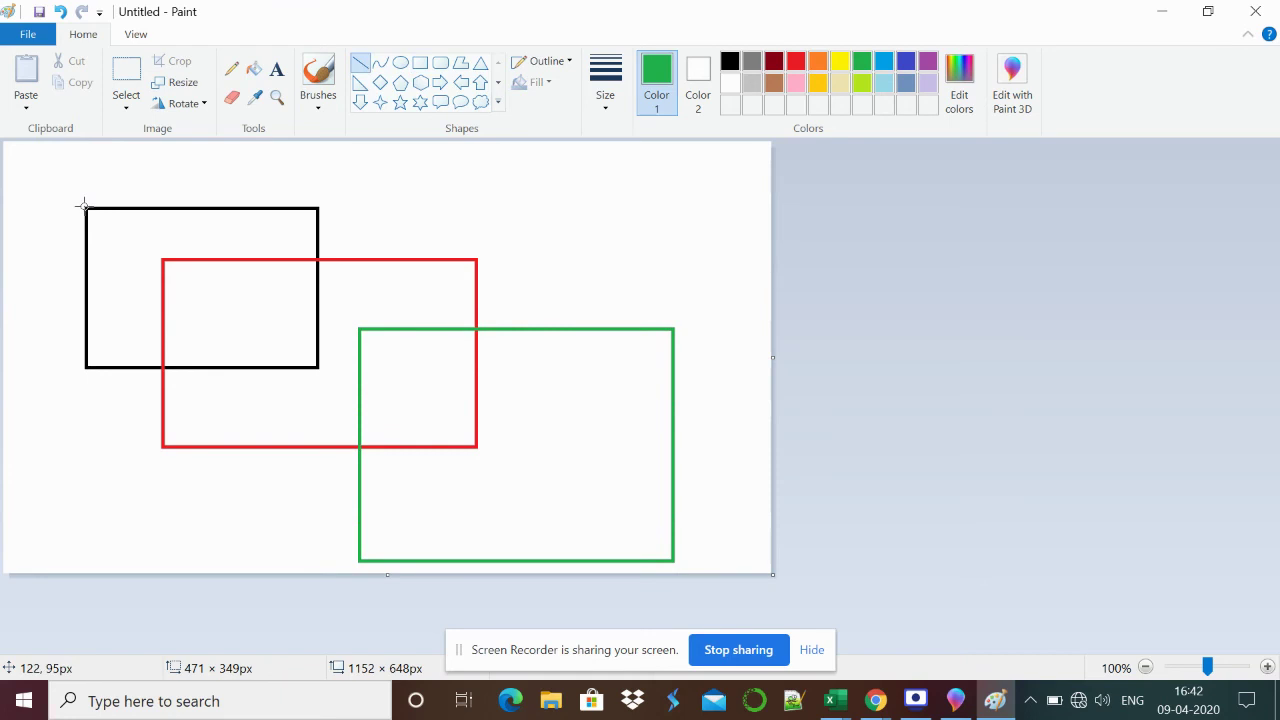
{"action": "left_click_drag", "start_coordinate": [85, 208], "coordinate": [166, 262]}
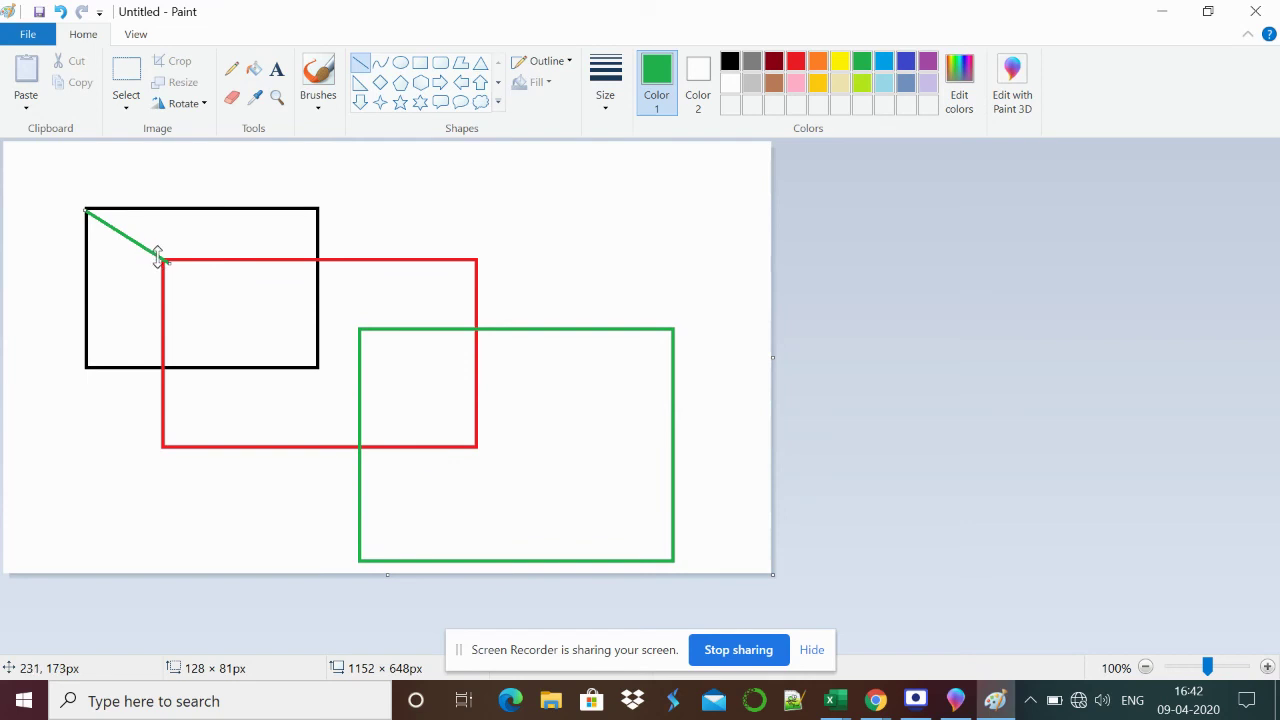
{"action": "left_click_drag", "start_coordinate": [158, 256], "coordinate": [175, 267]}
{"action": "key", "text": "ctrl+z"}
{"action": "key", "text": "ctrl+z"}
{"action": "key", "text": "ctrl+z"}
{"action": "key", "text": "ctrl+z"}
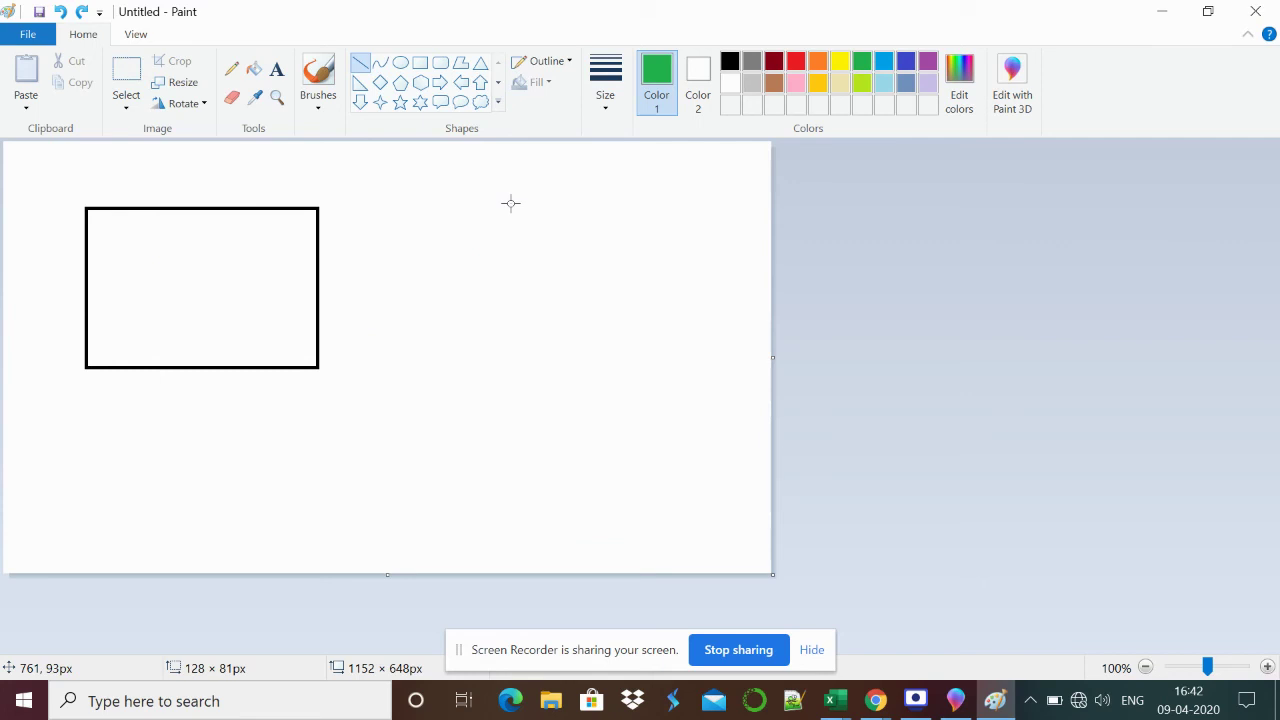
Draw three overlapping green rectangles staggered down and to the right, about 330 × 237 px, 349 × 261 px and 434 × 312 px.
{"action": "left_click", "coordinate": [498, 102]}
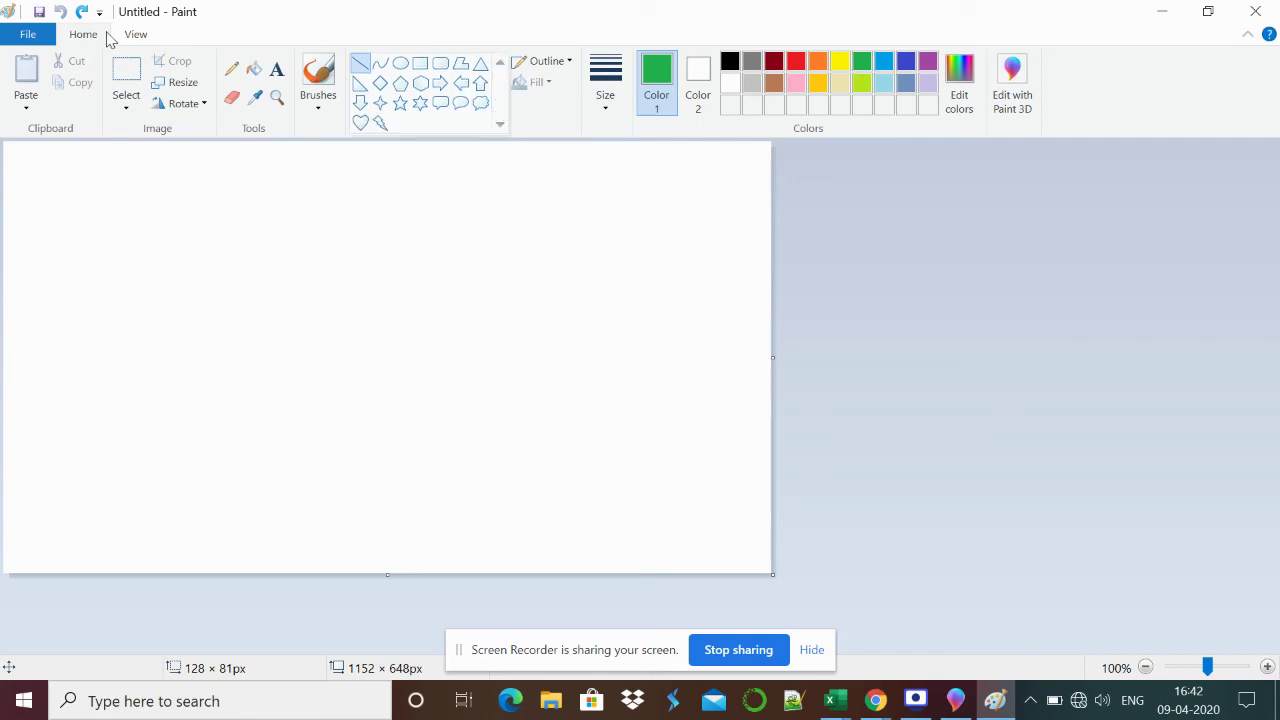
{"action": "left_click", "coordinate": [422, 68]}
{"action": "mouse_move", "coordinate": [159, 197]}
{"action": "left_mouse_down"}
{"action": "mouse_move", "coordinate": [301, 275]}
{"action": "mouse_move", "coordinate": [379, 354]}
{"action": "left_mouse_up"}
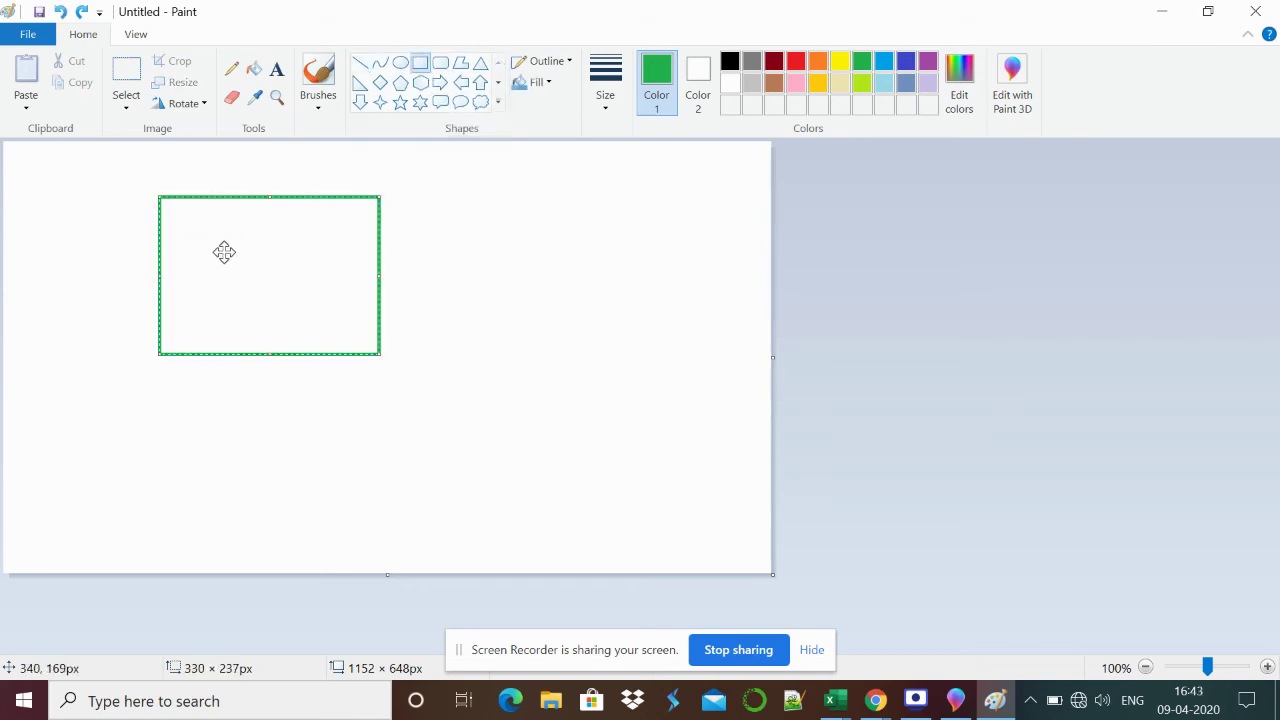
{"action": "left_click", "coordinate": [516, 234]}
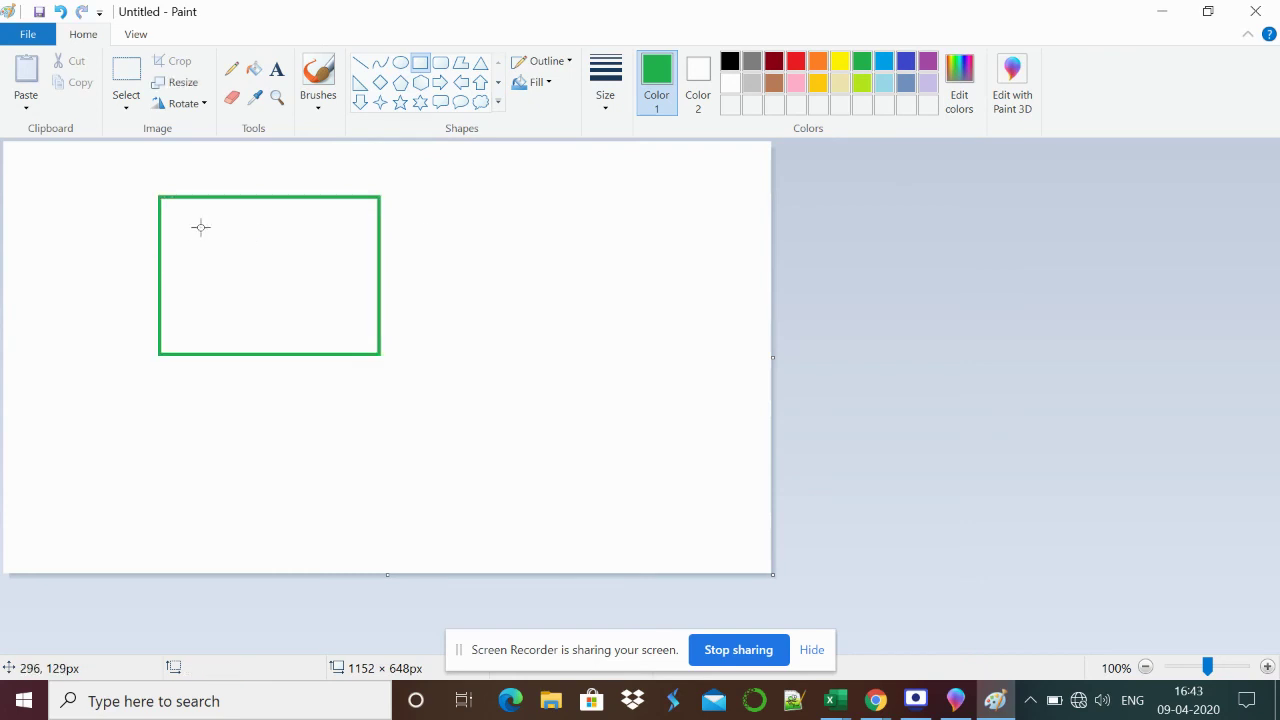
{"action": "left_click_drag", "start_coordinate": [201, 228], "coordinate": [434, 401]}
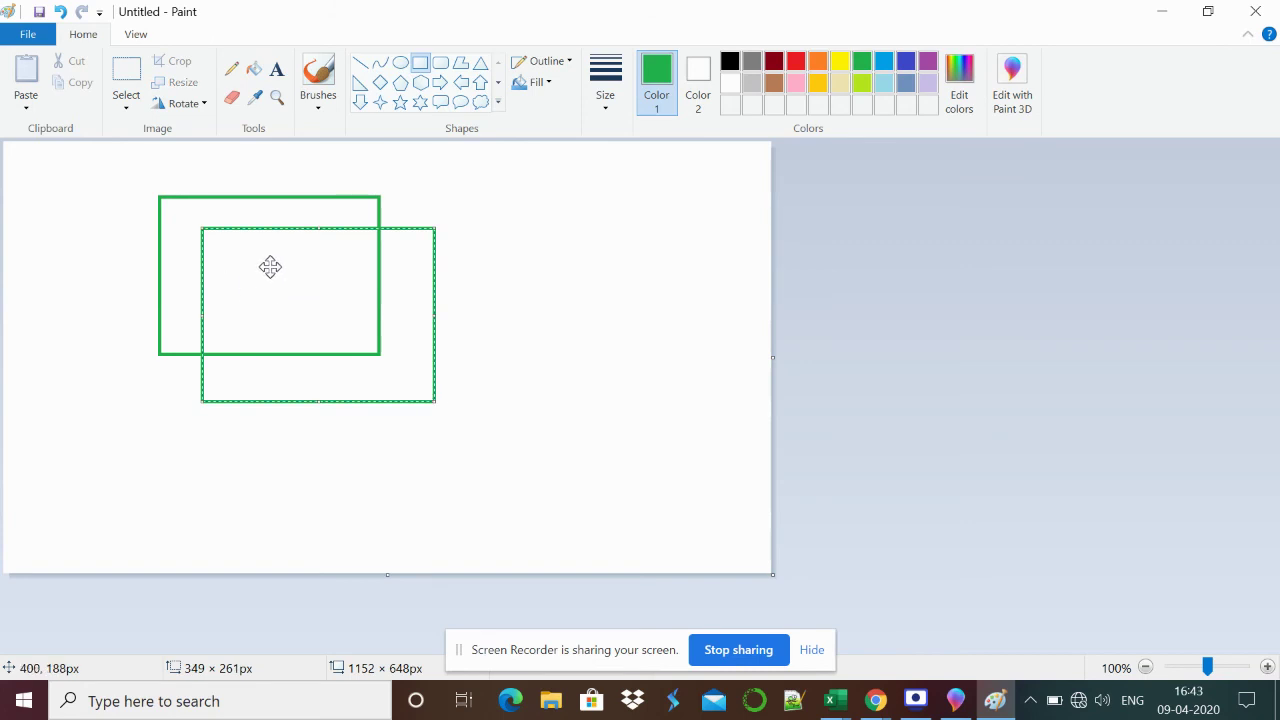
{"action": "left_click", "coordinate": [518, 287]}
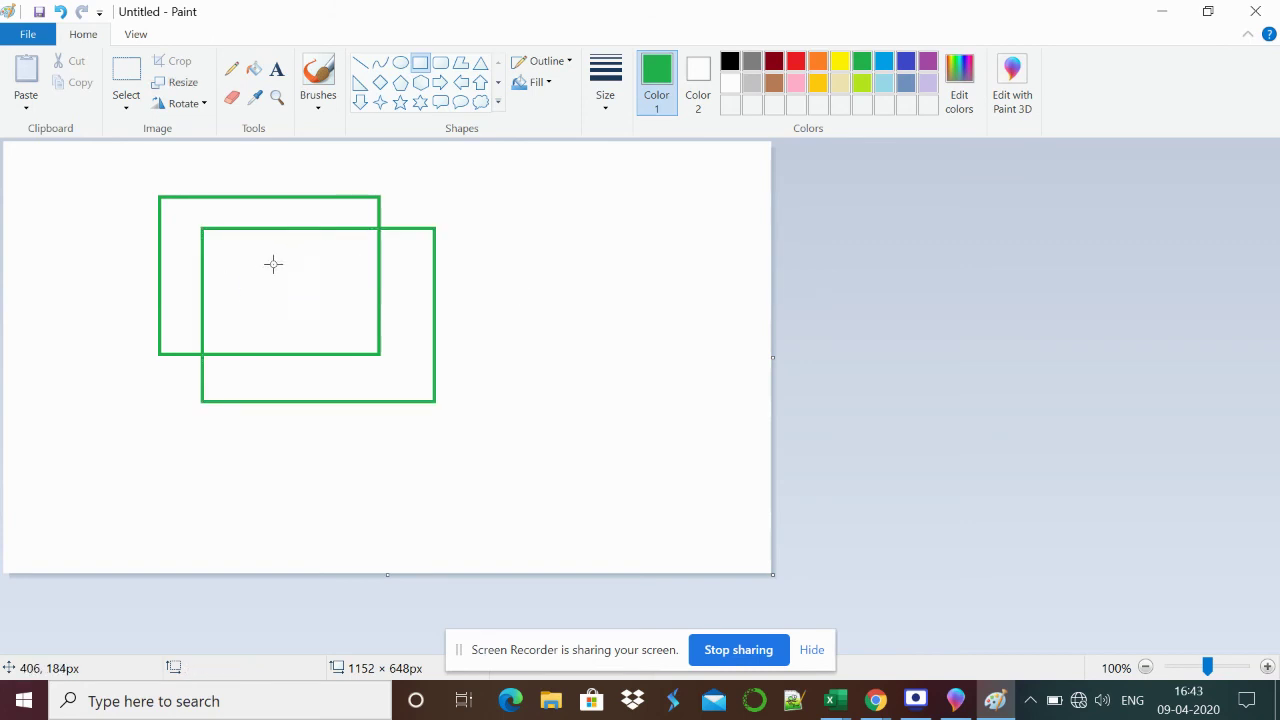
{"action": "left_click_drag", "start_coordinate": [391, 345], "coordinate": [545, 471]}
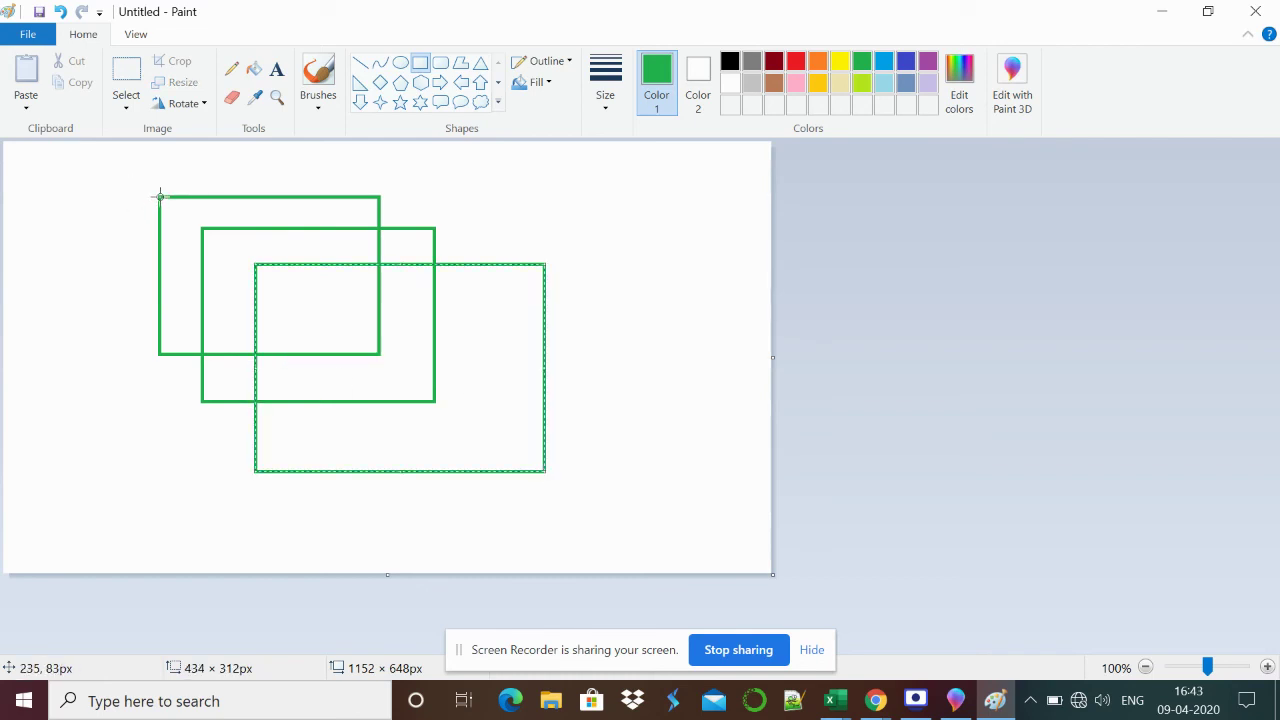
Join the top-left and top-right corners of the back rectangle to the matching corners of the front rectangle with green lines.
{"action": "left_click_drag", "start_coordinate": [159, 196], "coordinate": [237, 240]}
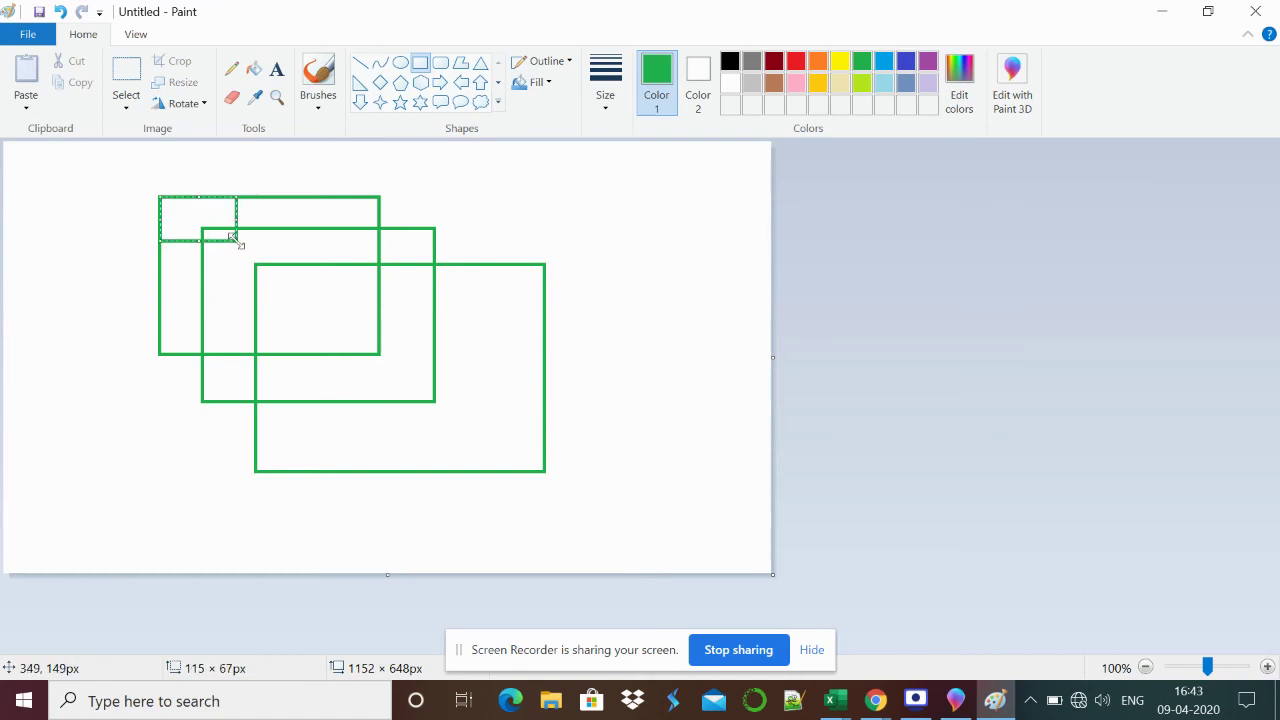
{"action": "key", "text": "ctrl+z"}
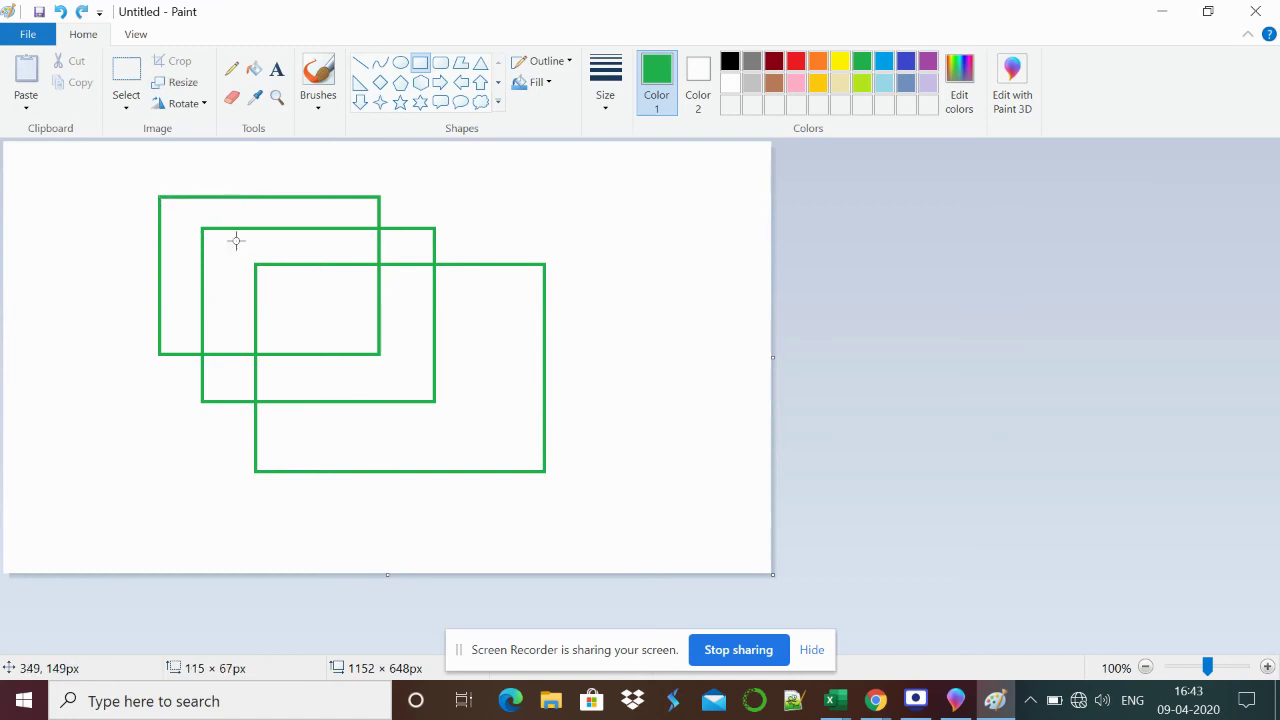
{"action": "left_click", "coordinate": [360, 66]}
{"action": "left_click_drag", "start_coordinate": [156, 194], "coordinate": [261, 266]}
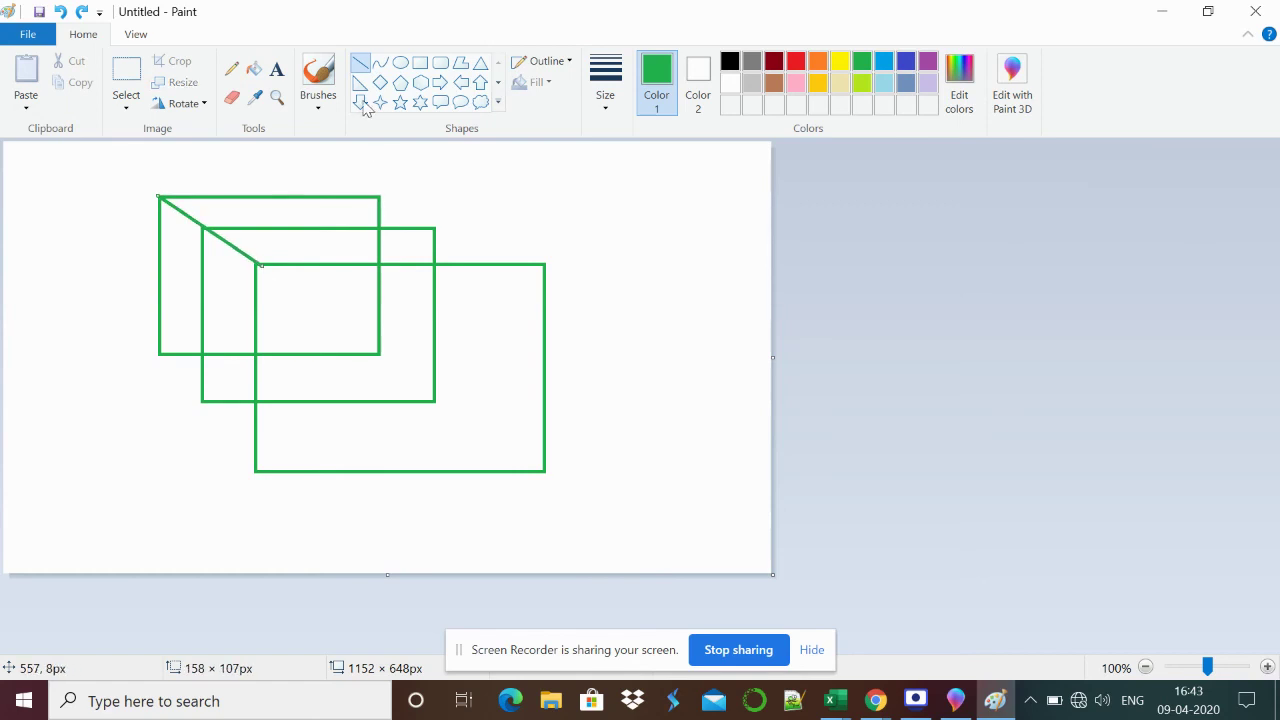
{"action": "mouse_move", "coordinate": [379, 195]}
{"action": "left_mouse_down"}
{"action": "mouse_move", "coordinate": [480, 262]}
{"action": "mouse_move", "coordinate": [543, 280]}
{"action": "mouse_move", "coordinate": [546, 266]}
{"action": "left_mouse_up"}
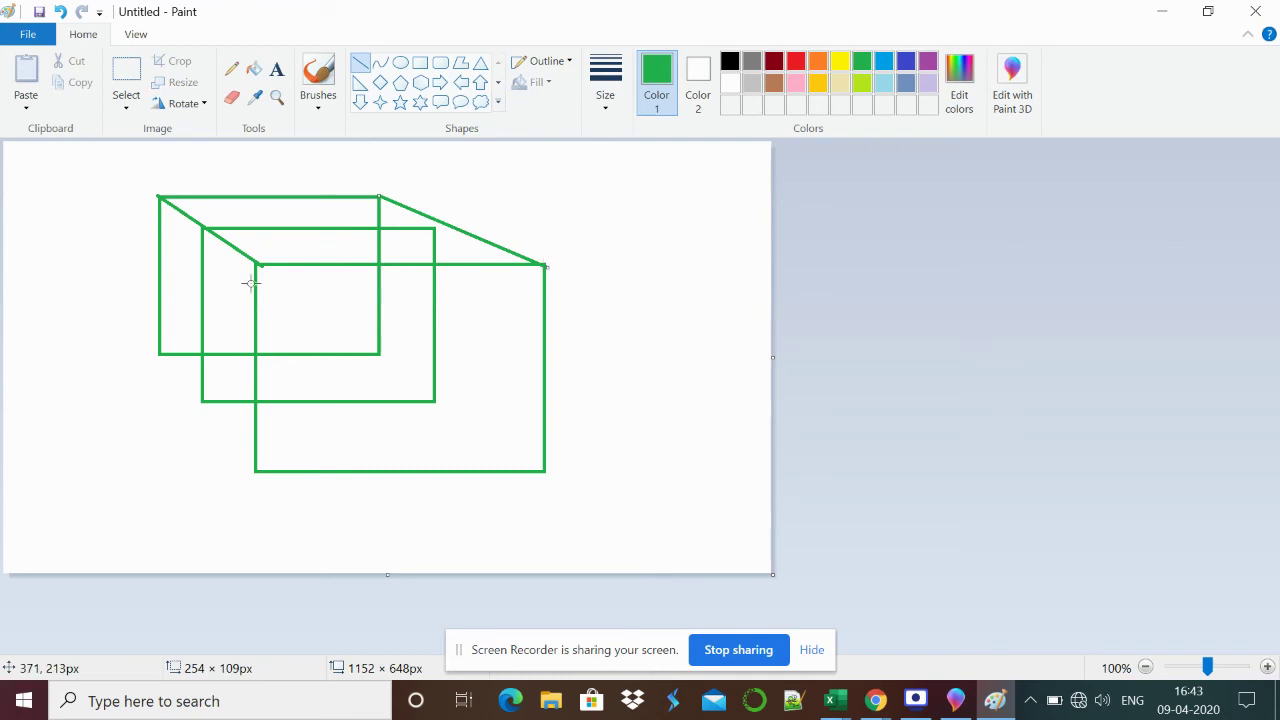
{"action": "left_click_drag", "start_coordinate": [160, 352], "coordinate": [160, 352]}
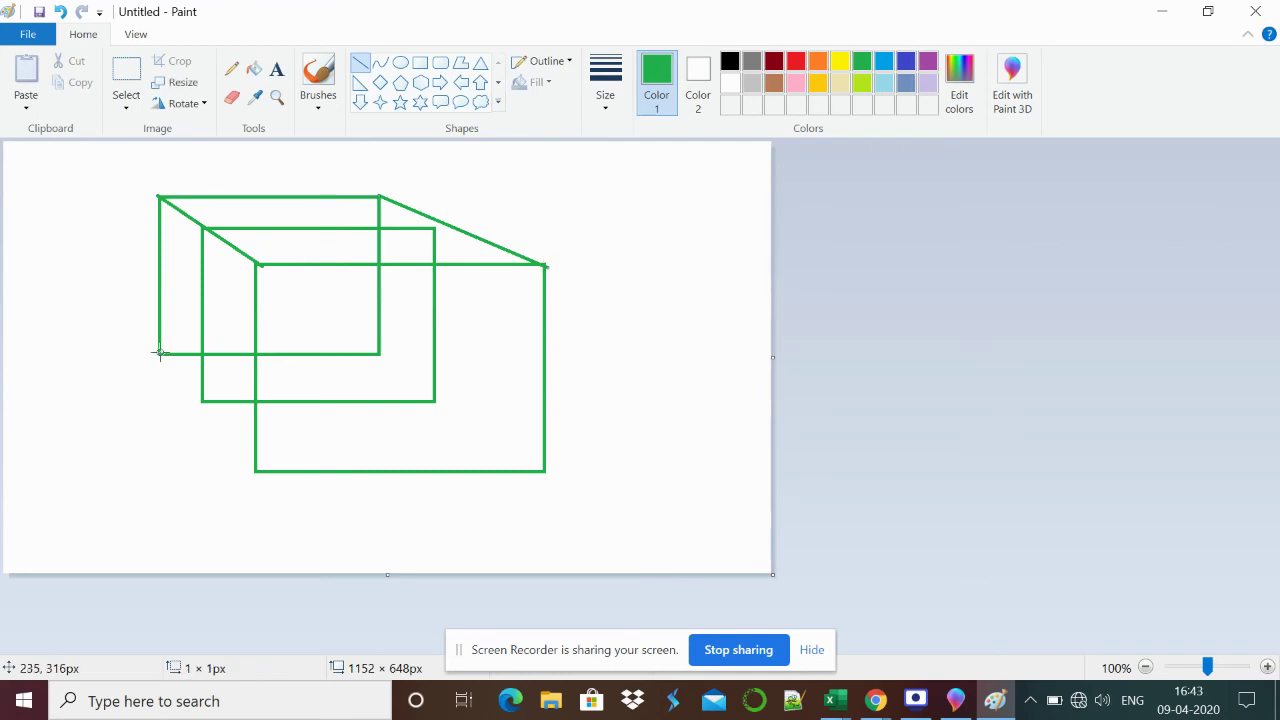
{"action": "left_click_drag", "start_coordinate": [223, 402], "coordinate": [226, 403]}
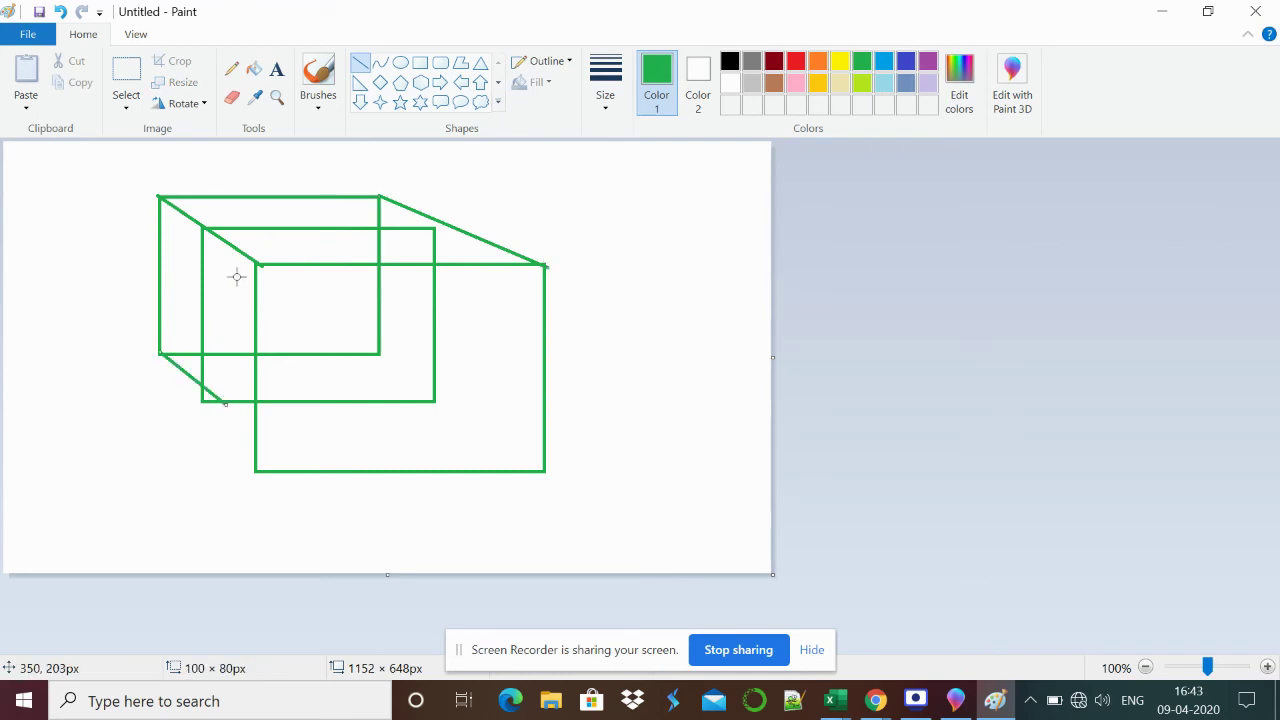
{"action": "key", "text": "ctrl+z"}
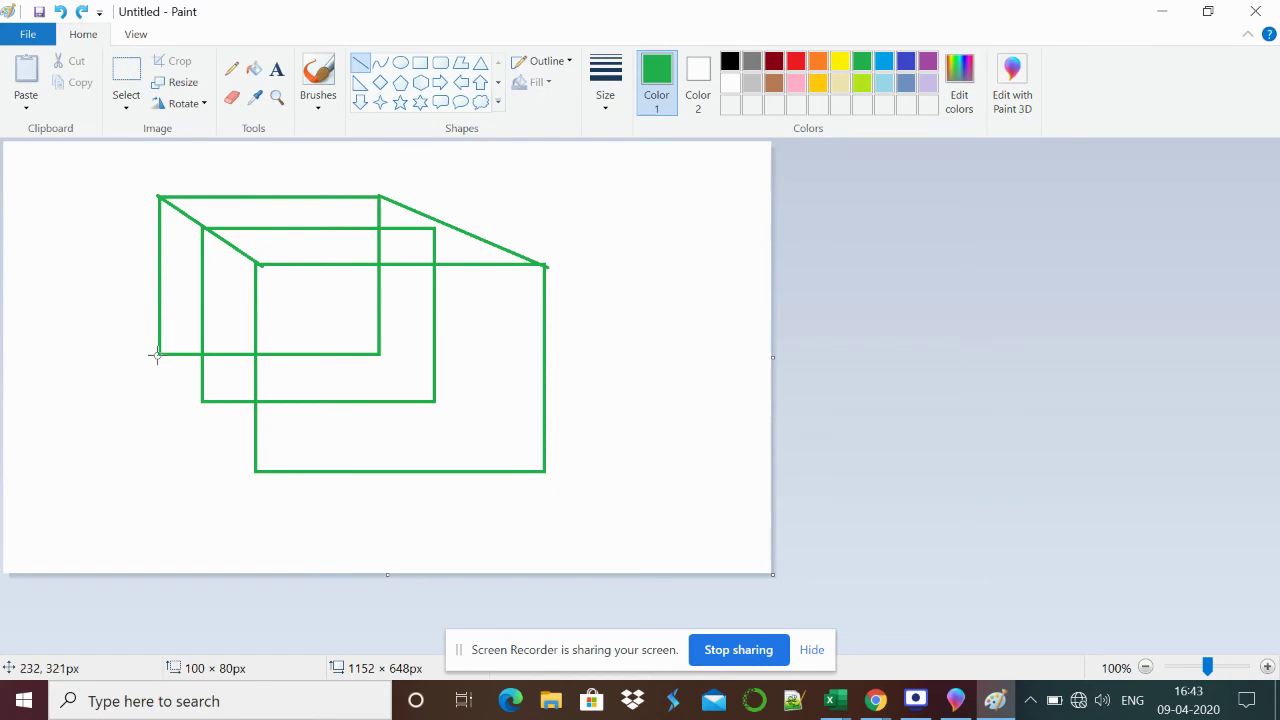
Join the bottom-left and bottom-right corners of the back rectangle to the matching corners of the front rectangle with green lines.
{"action": "left_click_drag", "start_coordinate": [159, 353], "coordinate": [256, 469]}
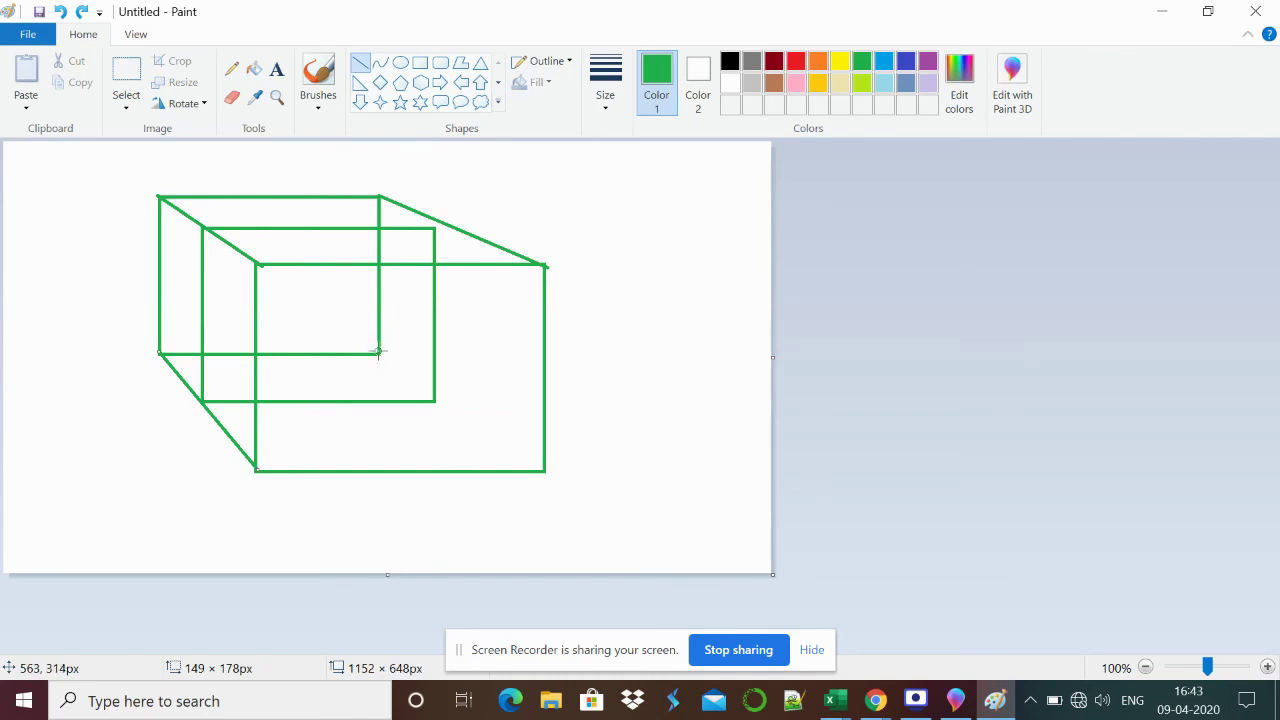
{"action": "mouse_move", "coordinate": [379, 352]}
{"action": "left_mouse_down"}
{"action": "mouse_move", "coordinate": [460, 444]}
{"action": "mouse_move", "coordinate": [544, 470]}
{"action": "left_mouse_up"}
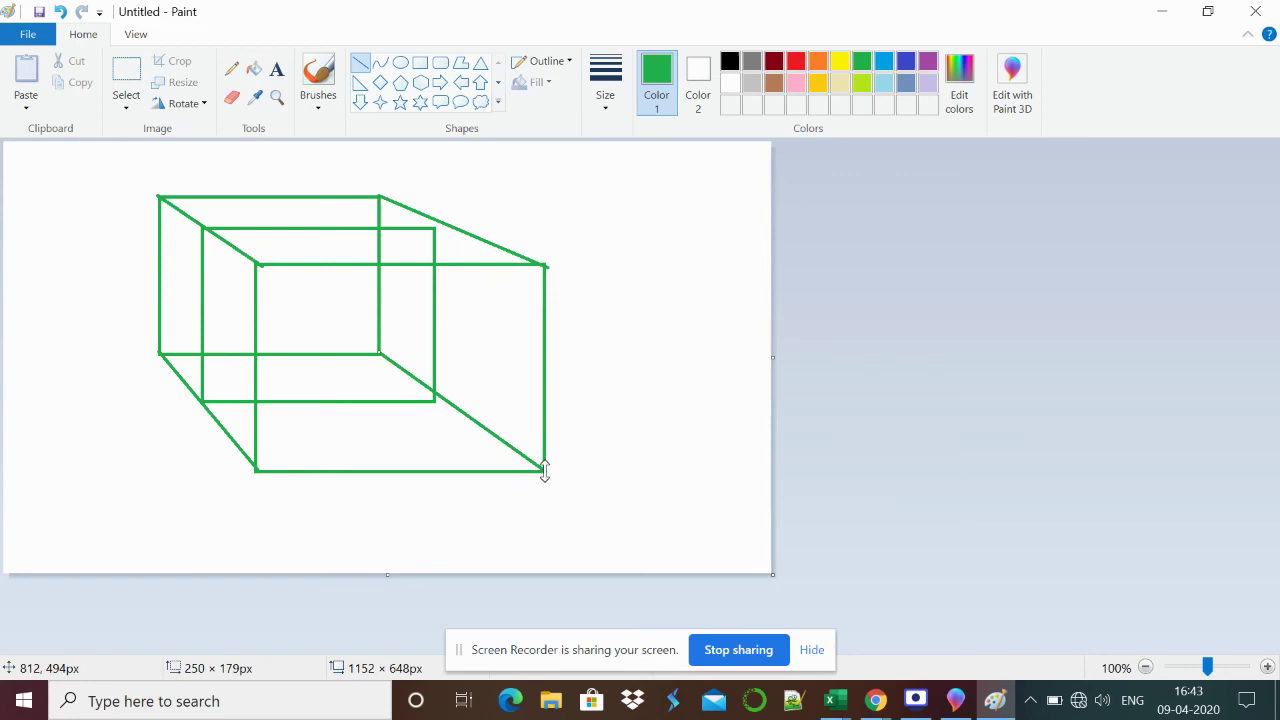
{"action": "left_click", "coordinate": [620, 329]}
Switch to the multidimensional puzzle workbook in Excel and copy the middle 3×3 block, E7:G9.
{"action": "key", "text": "alt+Tab"}
{"action": "key", "text": "alt+Tab"}
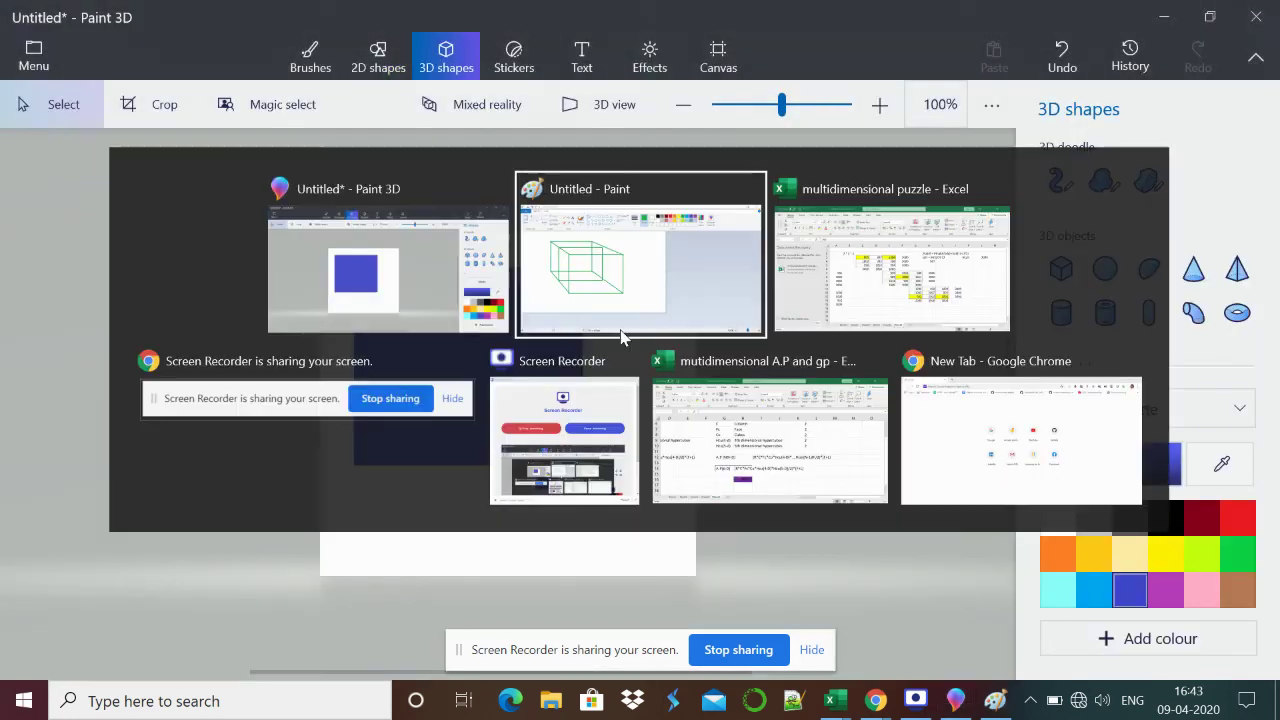
{"action": "key", "text": "alt+Tab"}
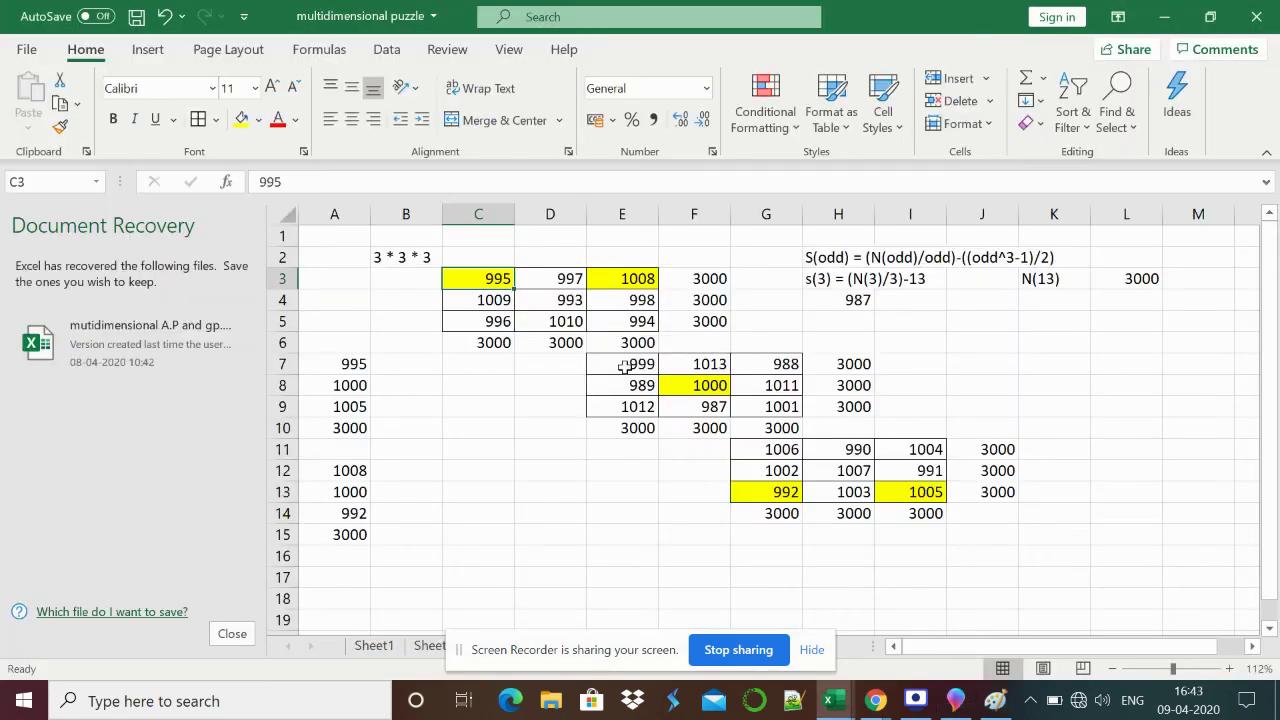
{"action": "left_click", "coordinate": [622, 366]}
{"action": "key", "text": "shift+Right"}
{"action": "key", "text": "shift+Right"}
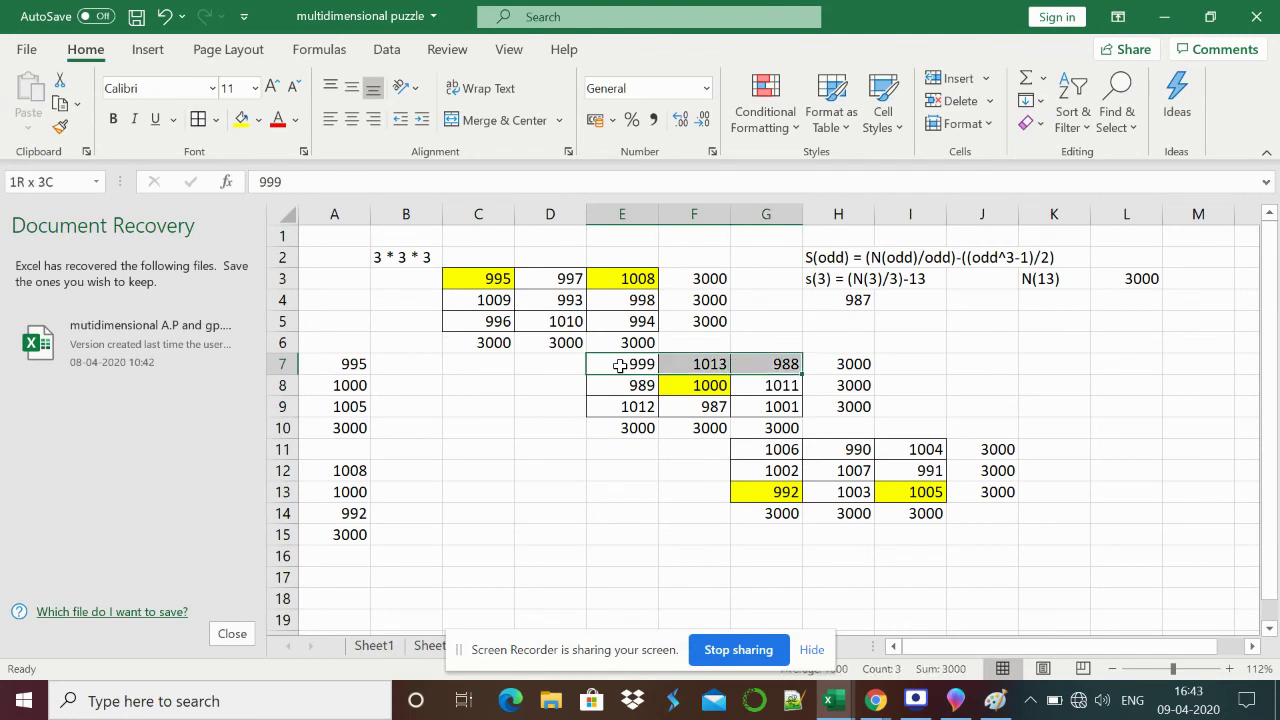
{"action": "key", "text": "shift+Down"}
{"action": "key", "text": "shift+Down"}
{"action": "key", "text": "ctrl+c"}
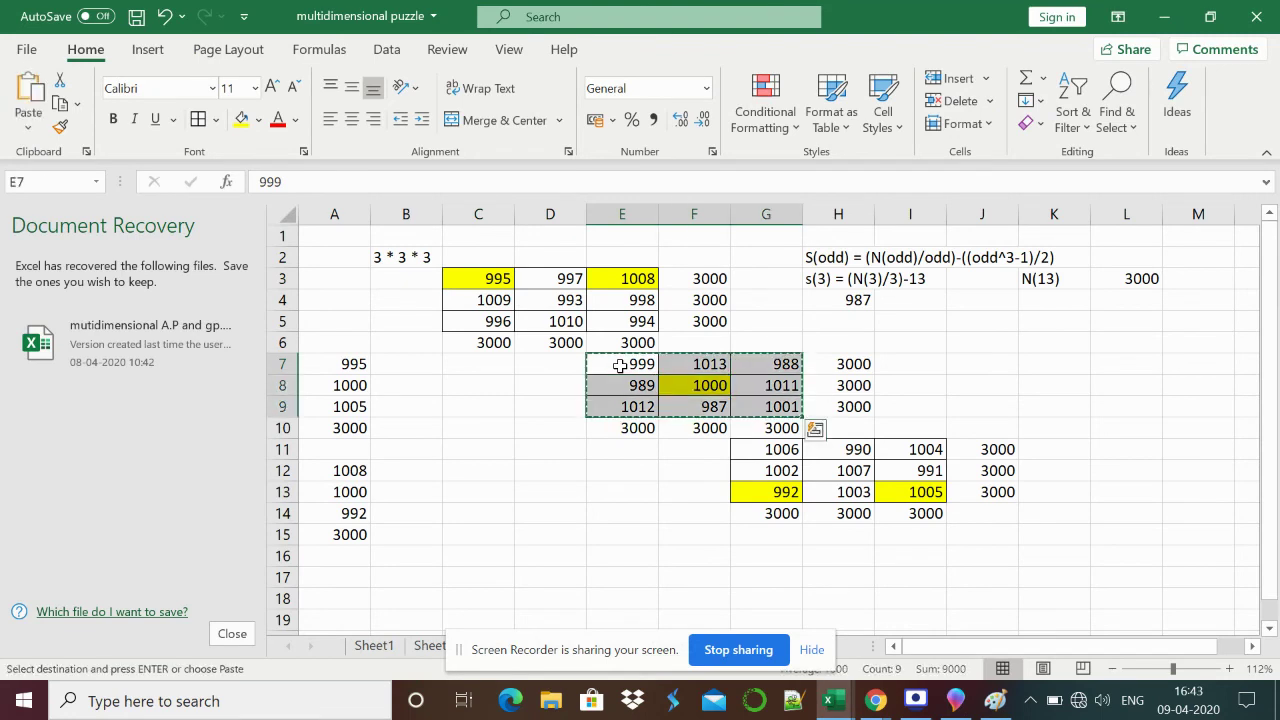
Switch to the Paint drawing, paste the middle number block and place it at the centre of the cube.
{"action": "key", "text": "alt+Tab"}
{"action": "key", "text": "alt+Tab"}
{"action": "key", "text": "Tab"}
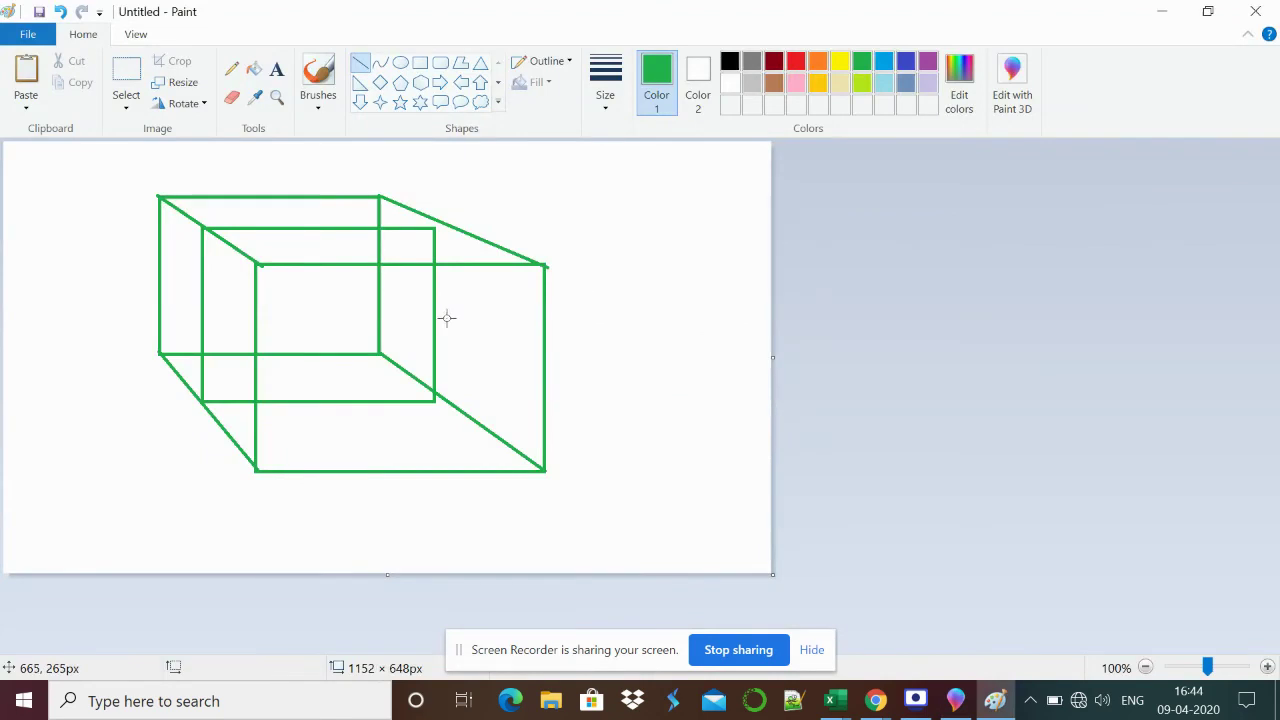
{"action": "key", "text": "ctrl+v"}
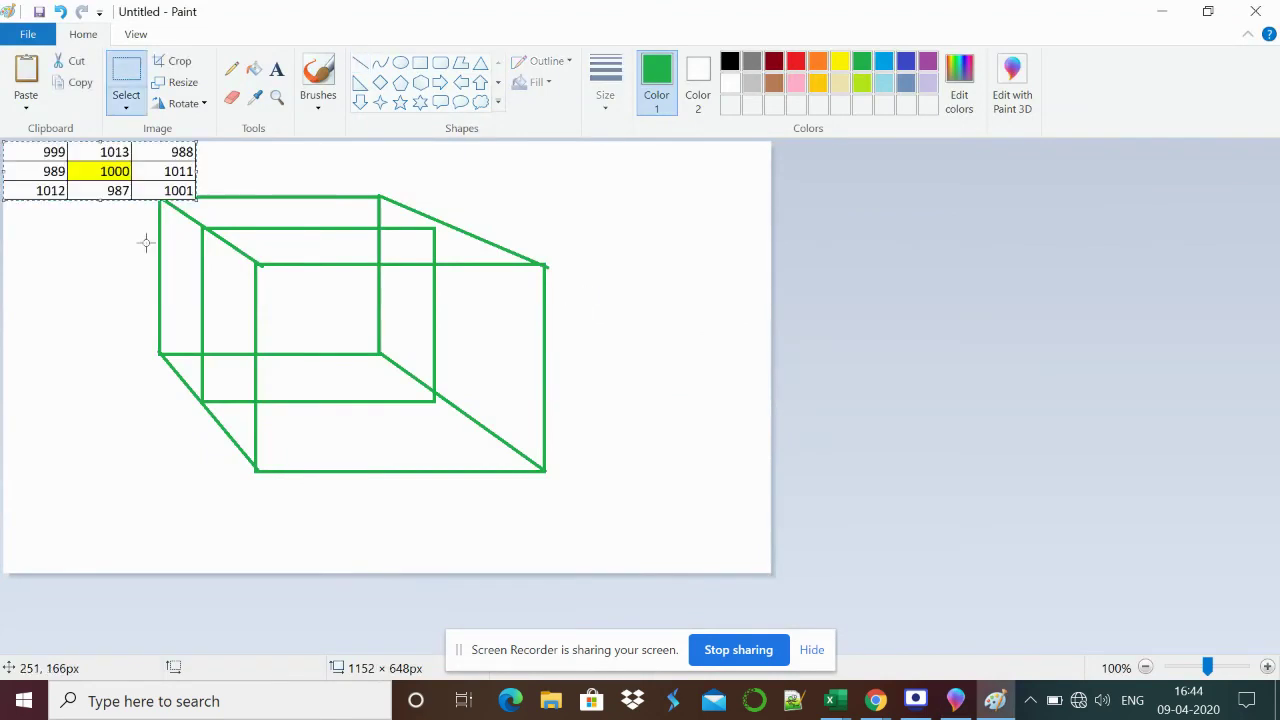
{"action": "left_click_drag", "start_coordinate": [166, 151], "coordinate": [426, 313]}
Return to the Excel puzzle workbook and copy the first 3×3 block, C3:E5.
{"action": "key", "text": "alt+Tab"}
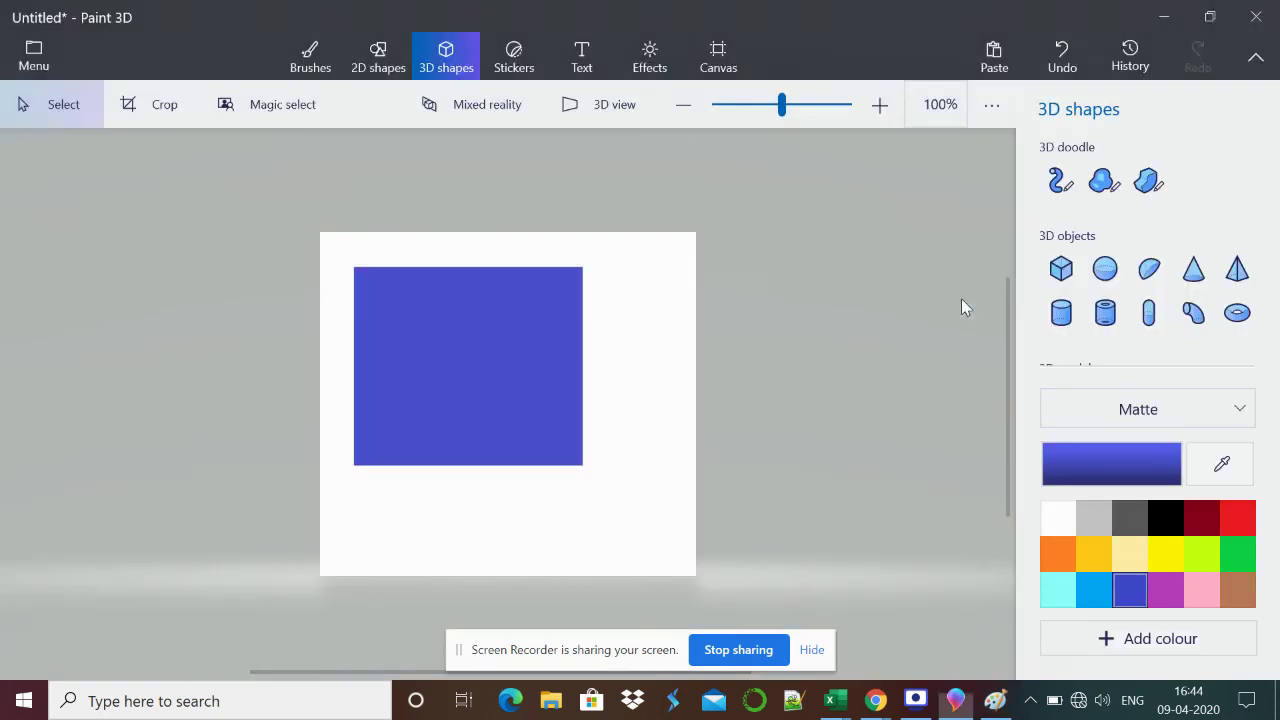
{"action": "key", "text": "alt+Tab"}
{"action": "left_click", "coordinate": [801, 290]}
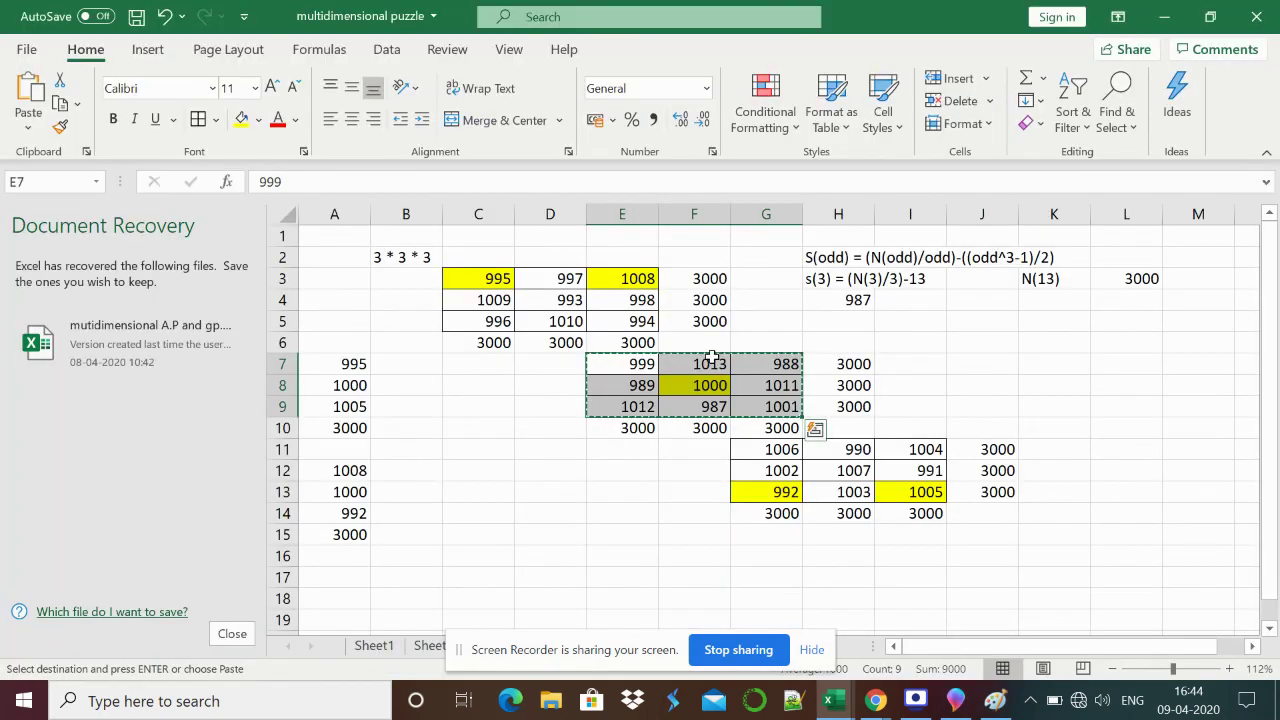
{"action": "left_click", "coordinate": [618, 323]}
{"action": "left_click", "coordinate": [518, 283]}
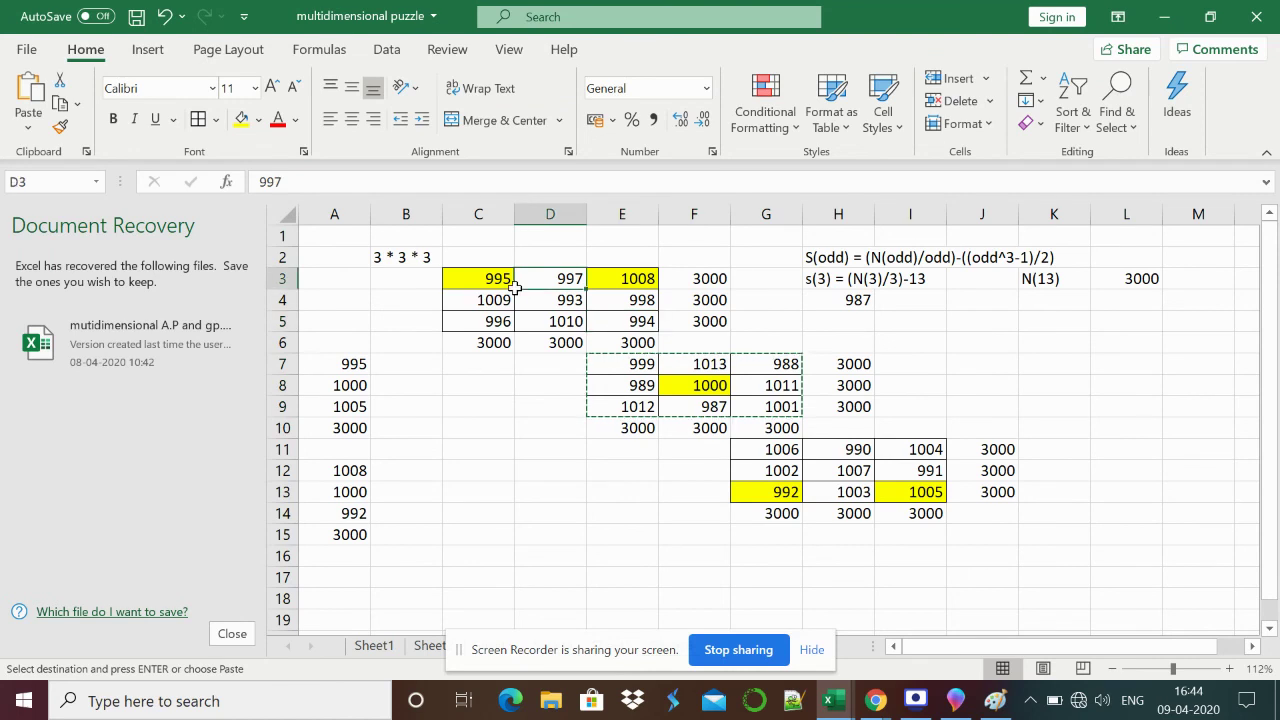
{"action": "left_click", "coordinate": [512, 286]}
{"action": "key", "text": "shift+Right"}
{"action": "key", "text": "shift+Right"}
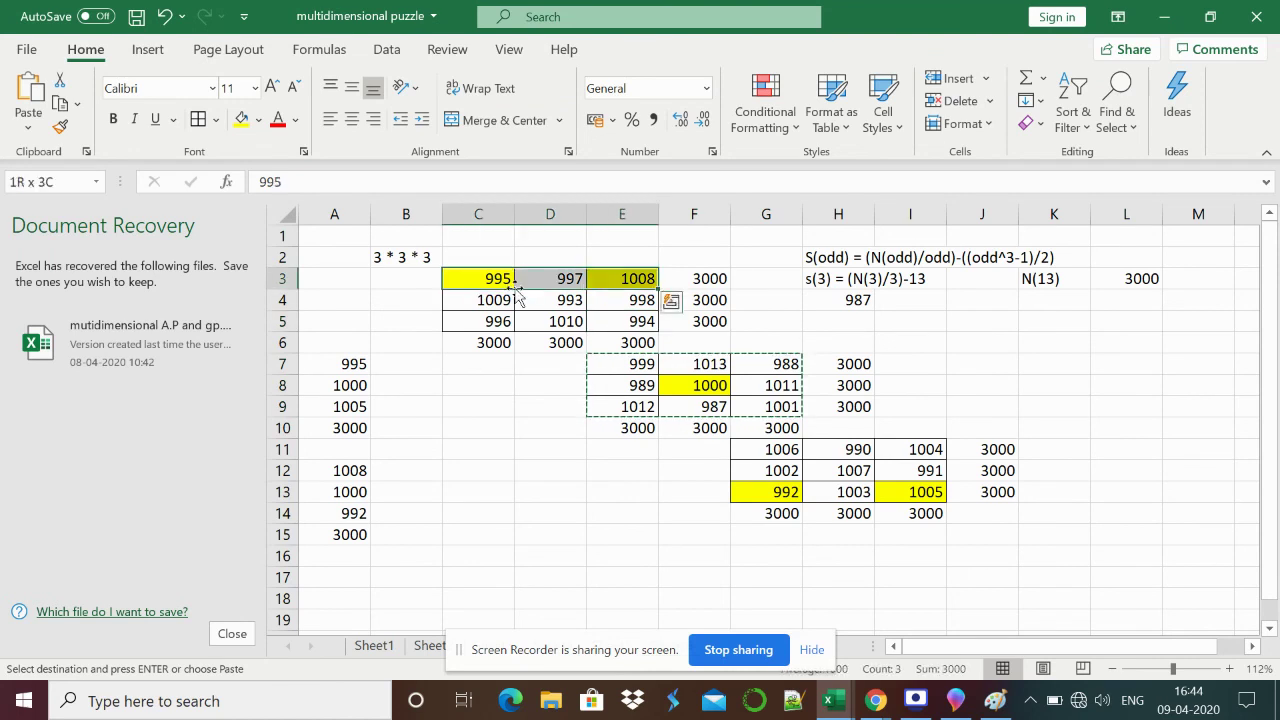
{"action": "key", "text": "shift+Down"}
{"action": "key", "text": "shift+Down"}
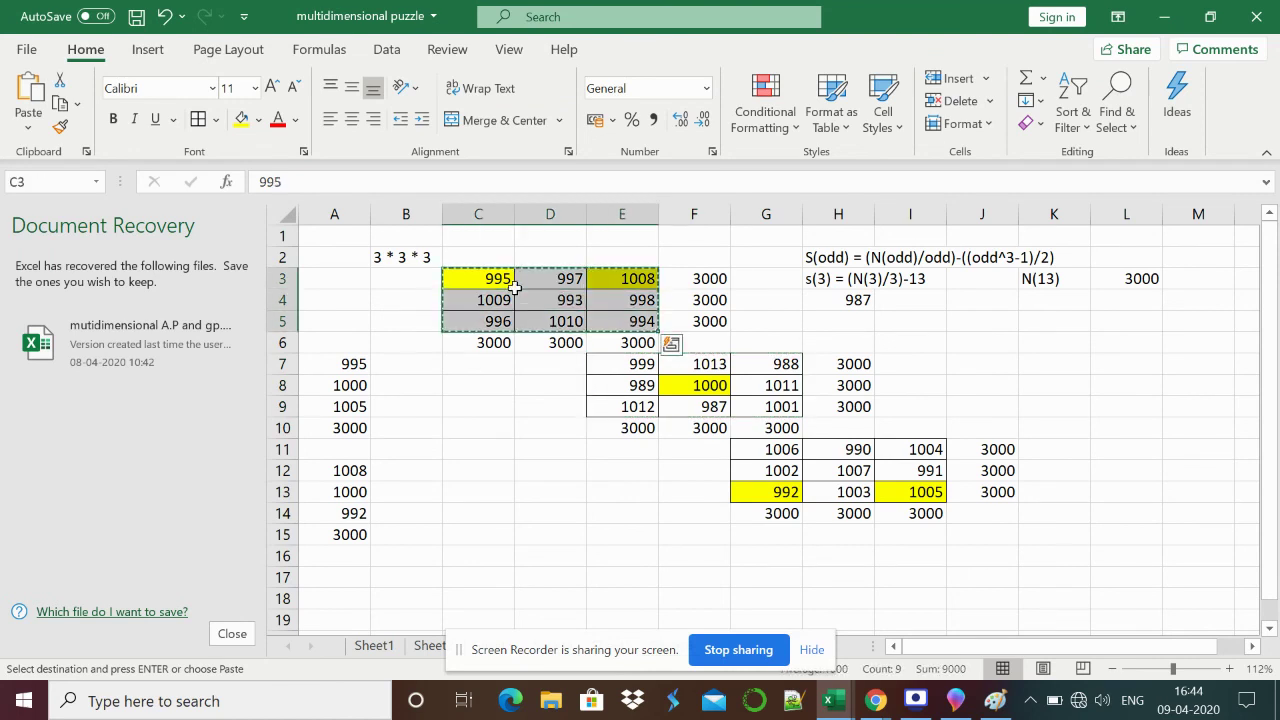
Paste the first number block into the Paint drawing and place it over the back face's upper-left area.
{"action": "key", "text": "alt+Tab"}
{"action": "key", "text": "alt+Tab"}
{"action": "key", "text": "Tab"}
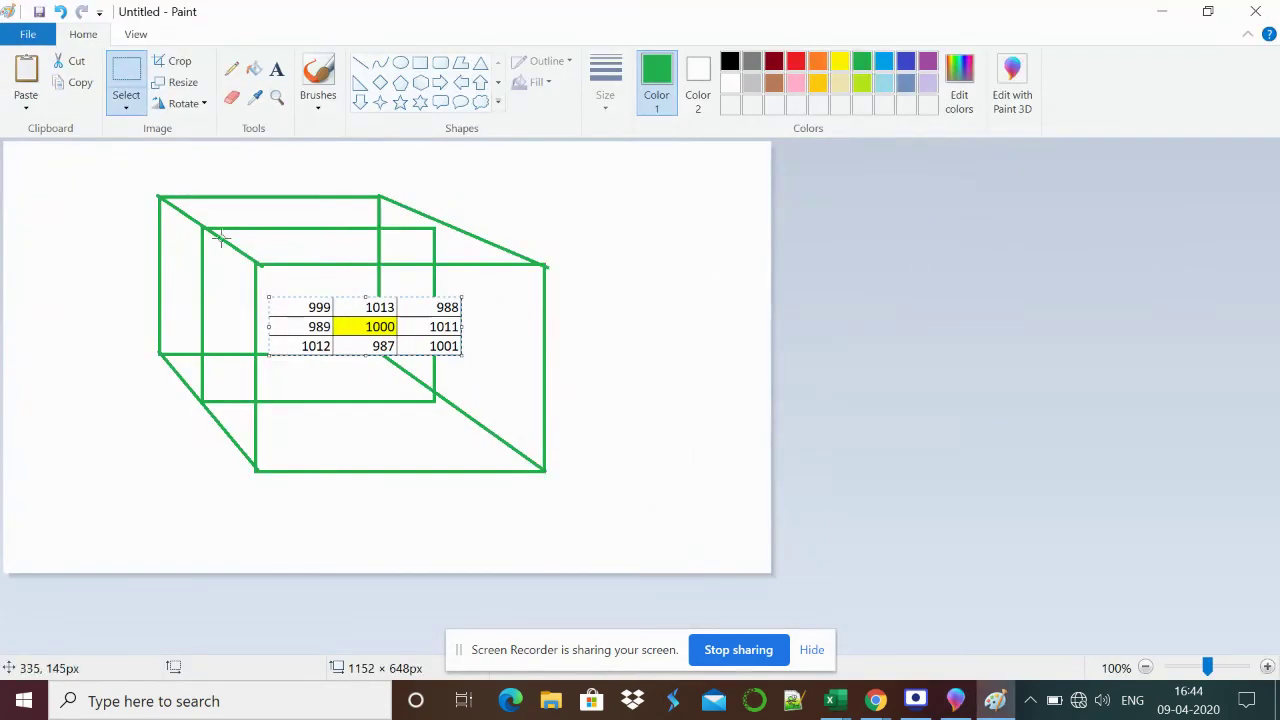
{"action": "key", "text": "ctrl+v"}
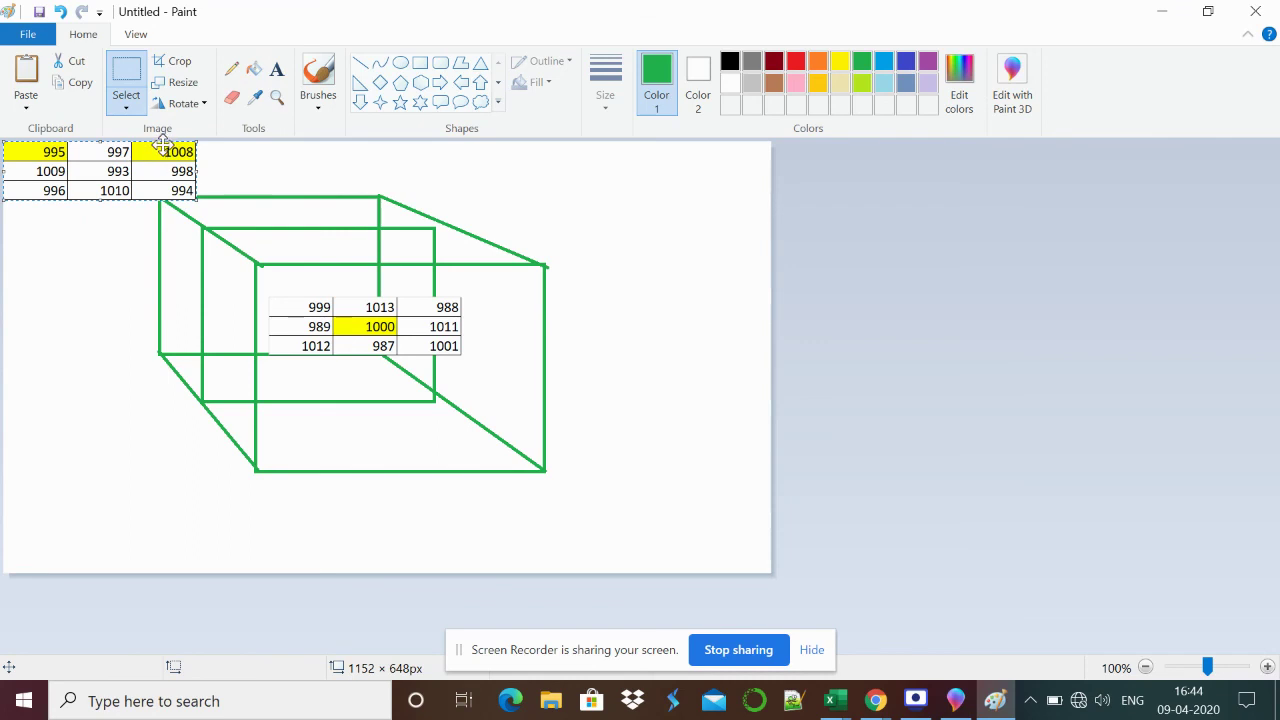
{"action": "left_click_drag", "start_coordinate": [163, 145], "coordinate": [293, 231]}
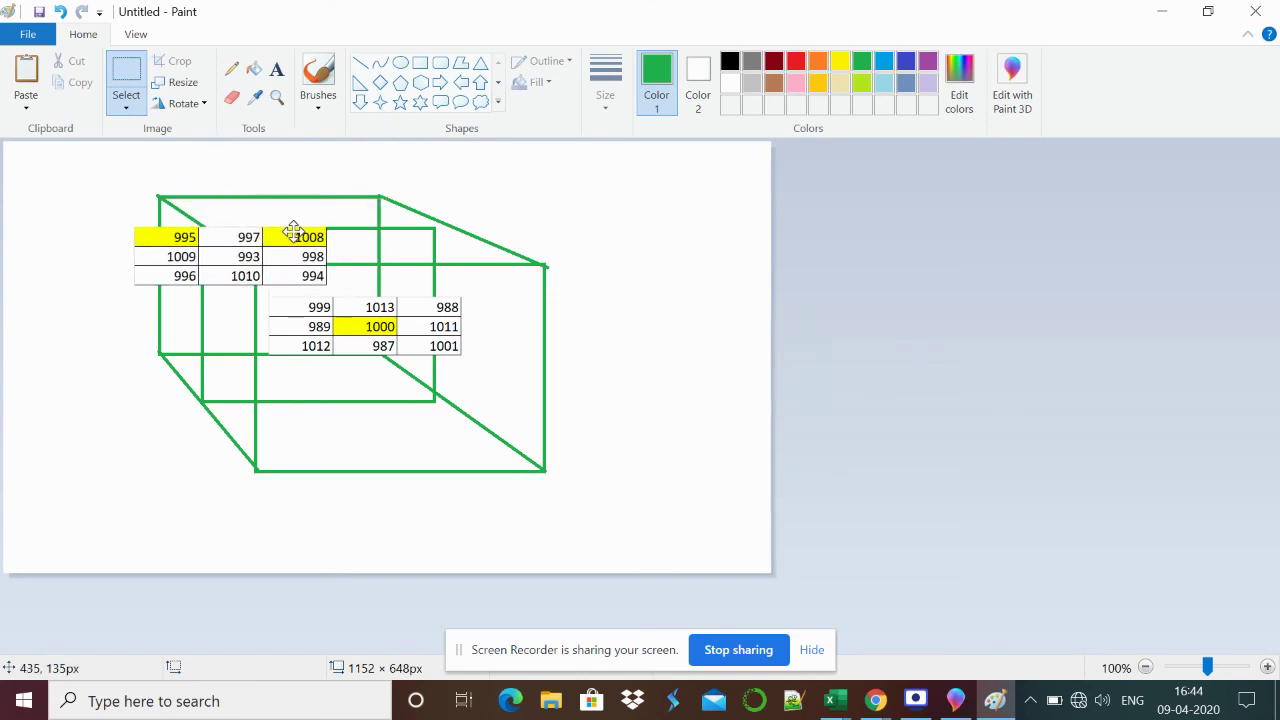
Go back to the puzzle workbook in Excel and copy the last 3×3 block, G11:I13.
{"action": "key", "text": "alt+Tab"}
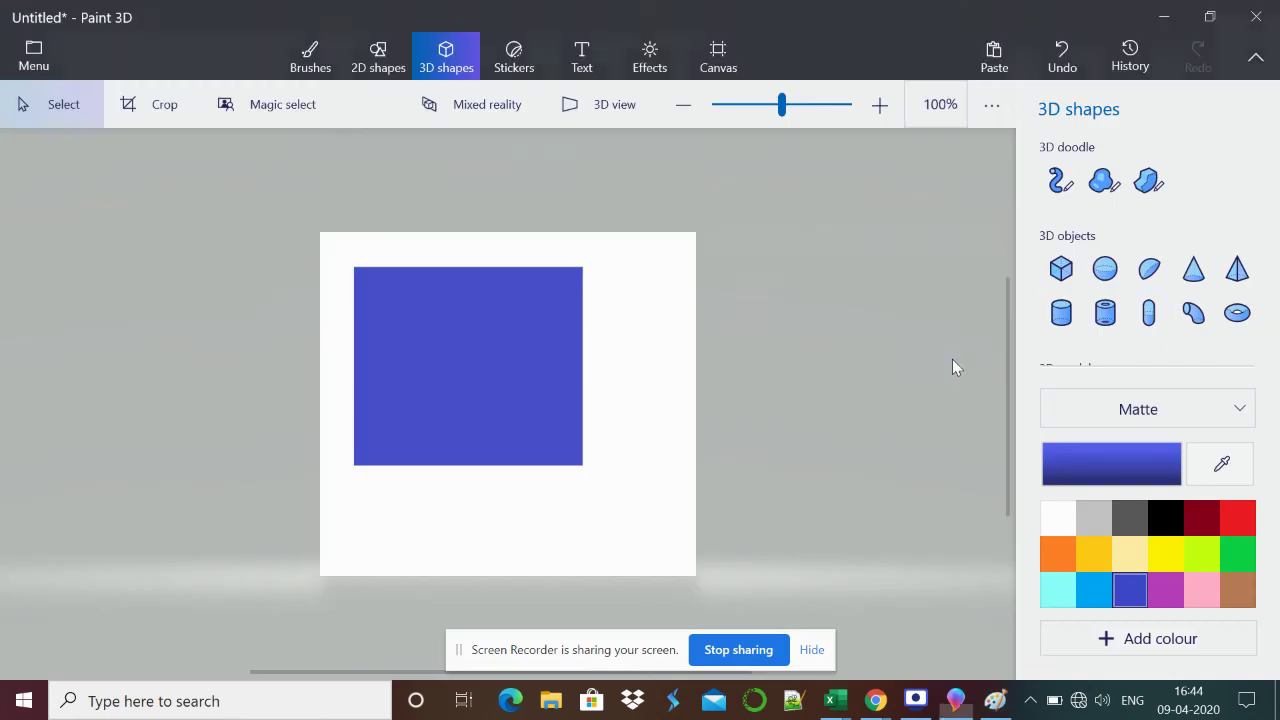
{"action": "key", "text": "alt+Tab"}
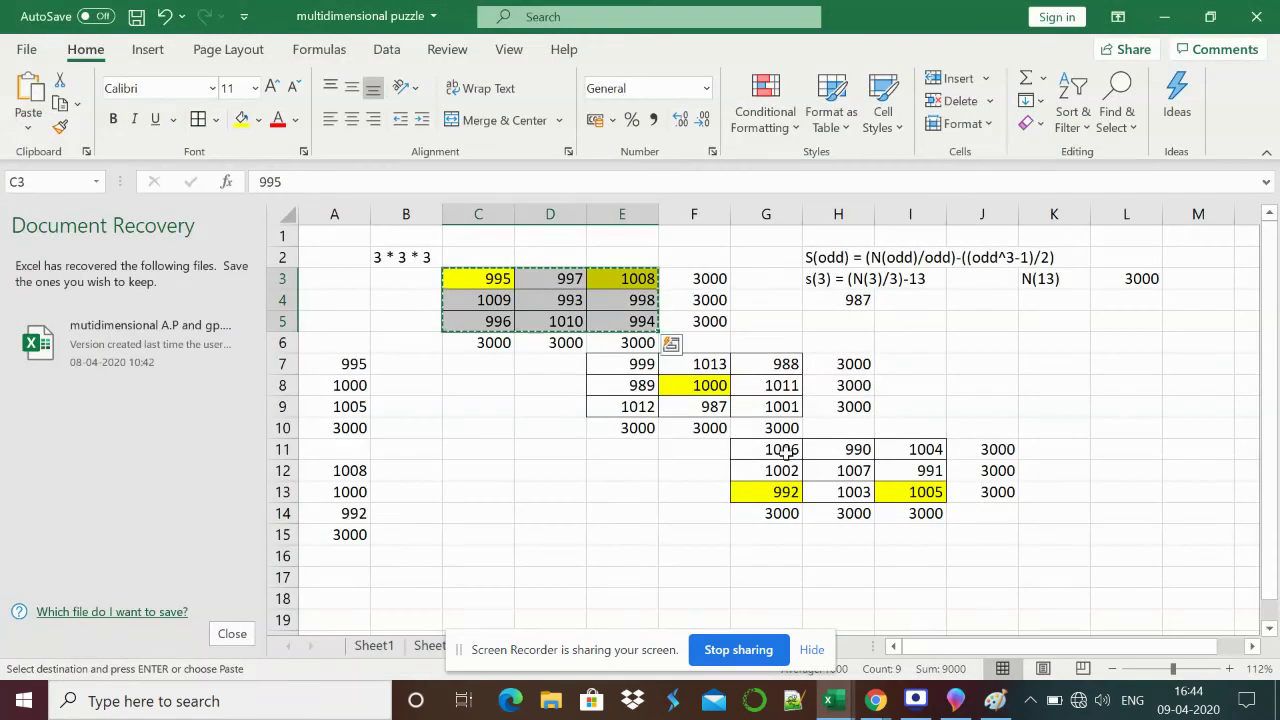
{"action": "left_click", "coordinate": [783, 450]}
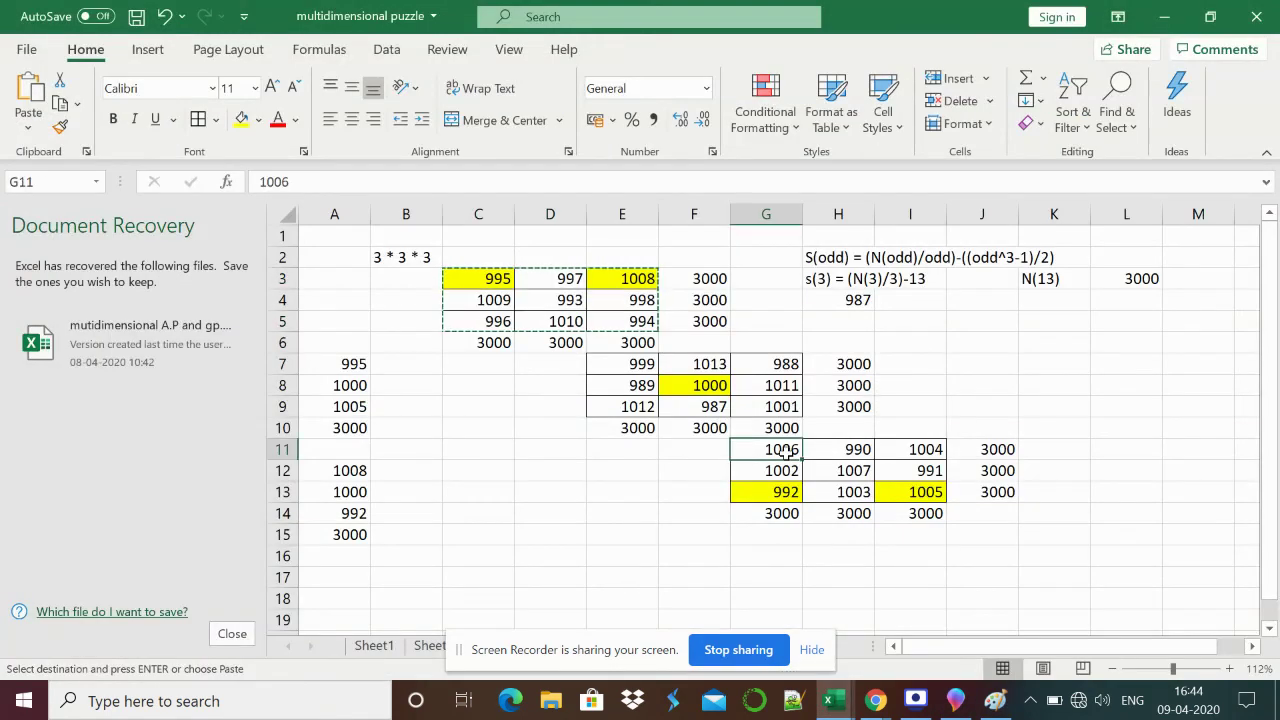
{"action": "key", "text": "shift+Right"}
{"action": "key", "text": "shift+Right"}
{"action": "key", "text": "shift+Down"}
{"action": "key", "text": "shift+Down"}
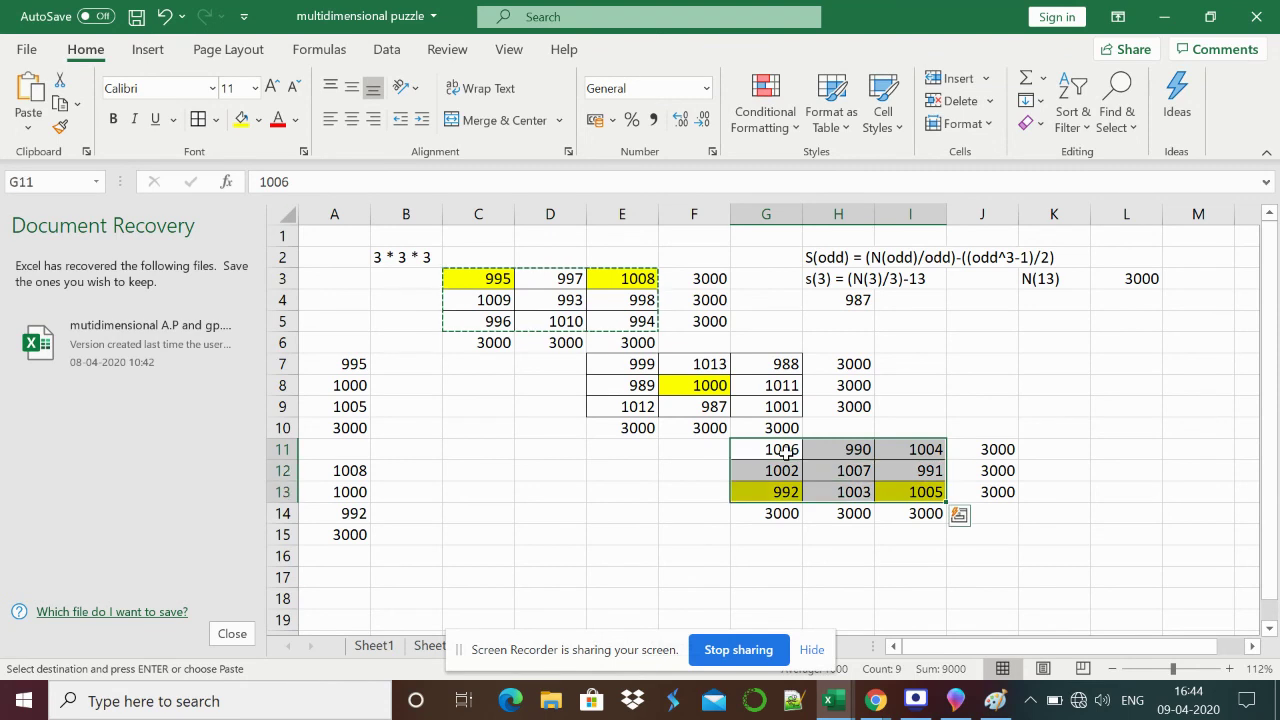
{"action": "key", "text": "ctrl+c"}
Paste the last number block into the Paint drawing and place it over the front face's lower-right area.
{"action": "key", "text": "alt+Tab"}
{"action": "key", "text": "alt+Tab"}
{"action": "key", "text": "Tab"}
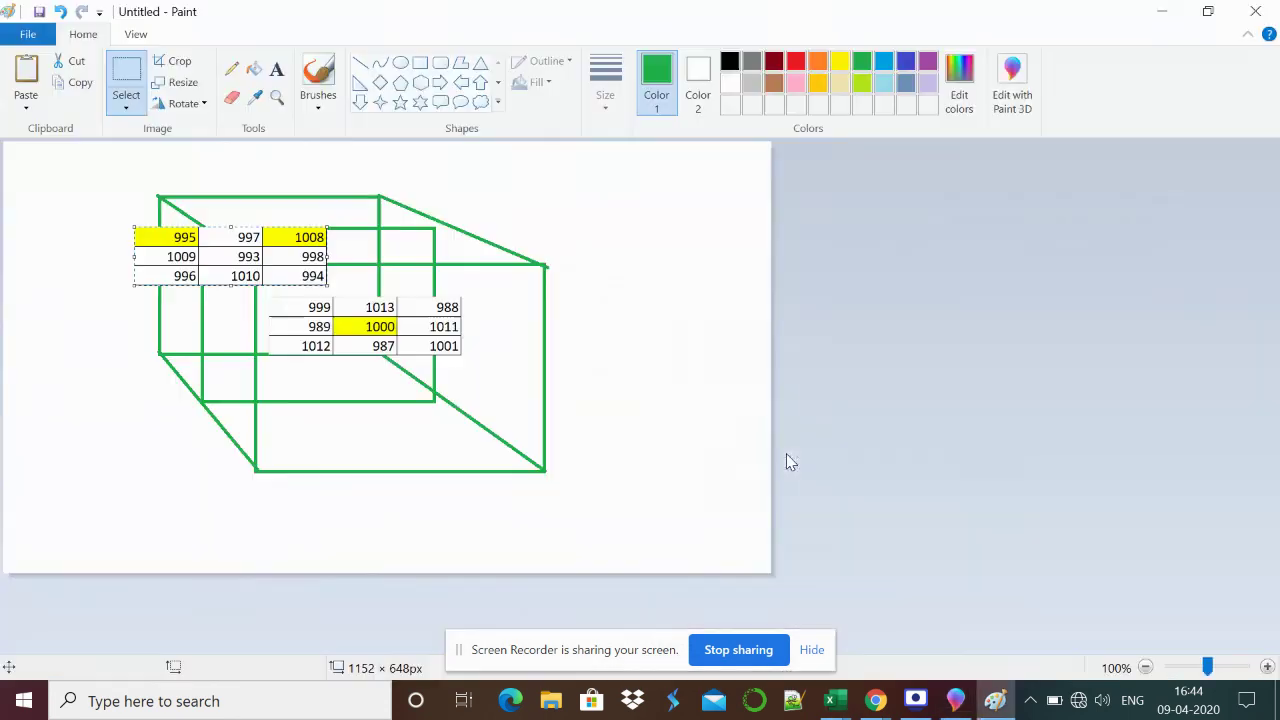
{"action": "key", "text": "ctrl+v"}
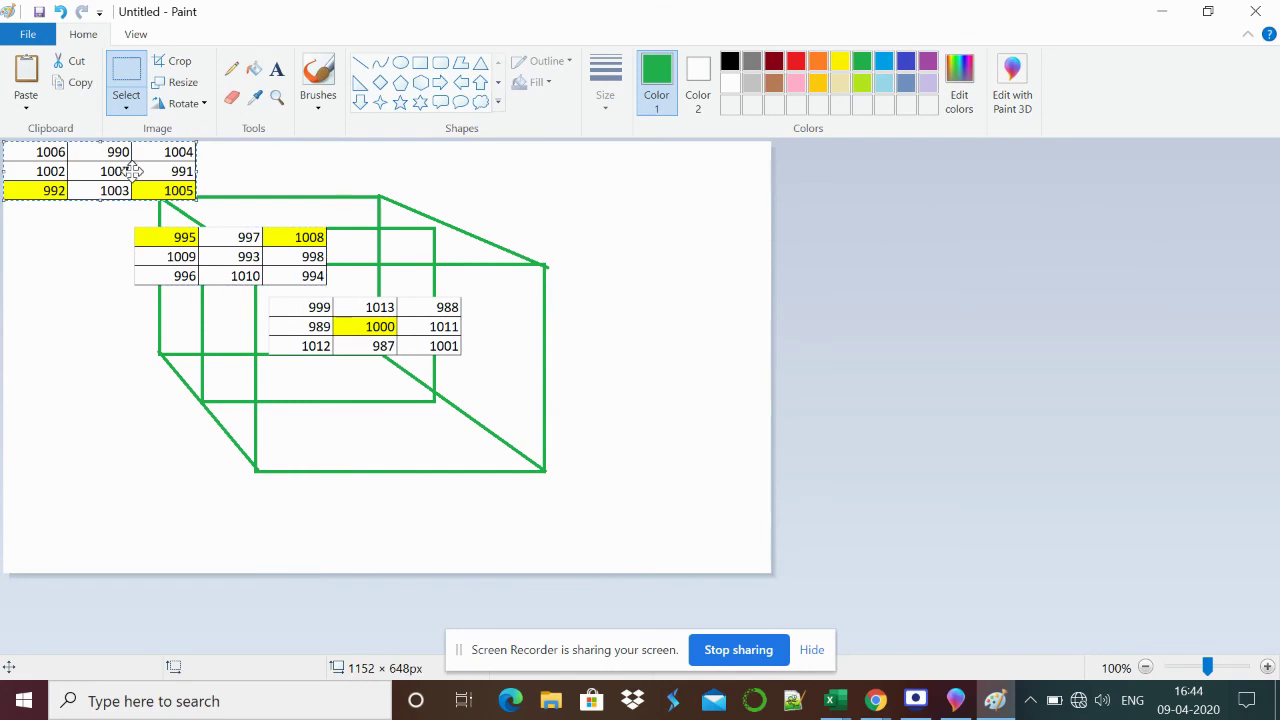
{"action": "left_click_drag", "start_coordinate": [135, 178], "coordinate": [546, 415]}
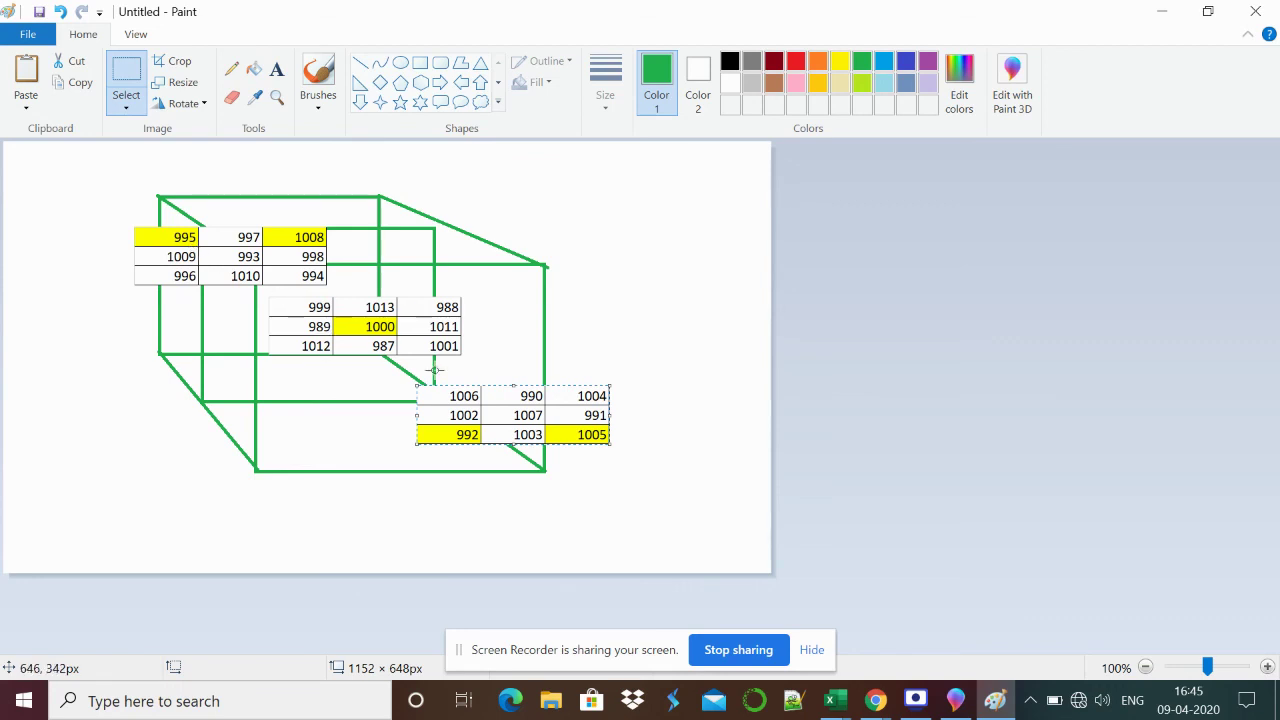
Switch to the Excel puzzle workbook and fill cell C3 with light orange.
{"action": "key", "text": "alt+Tab"}
{"action": "key", "text": "alt+Tab"}
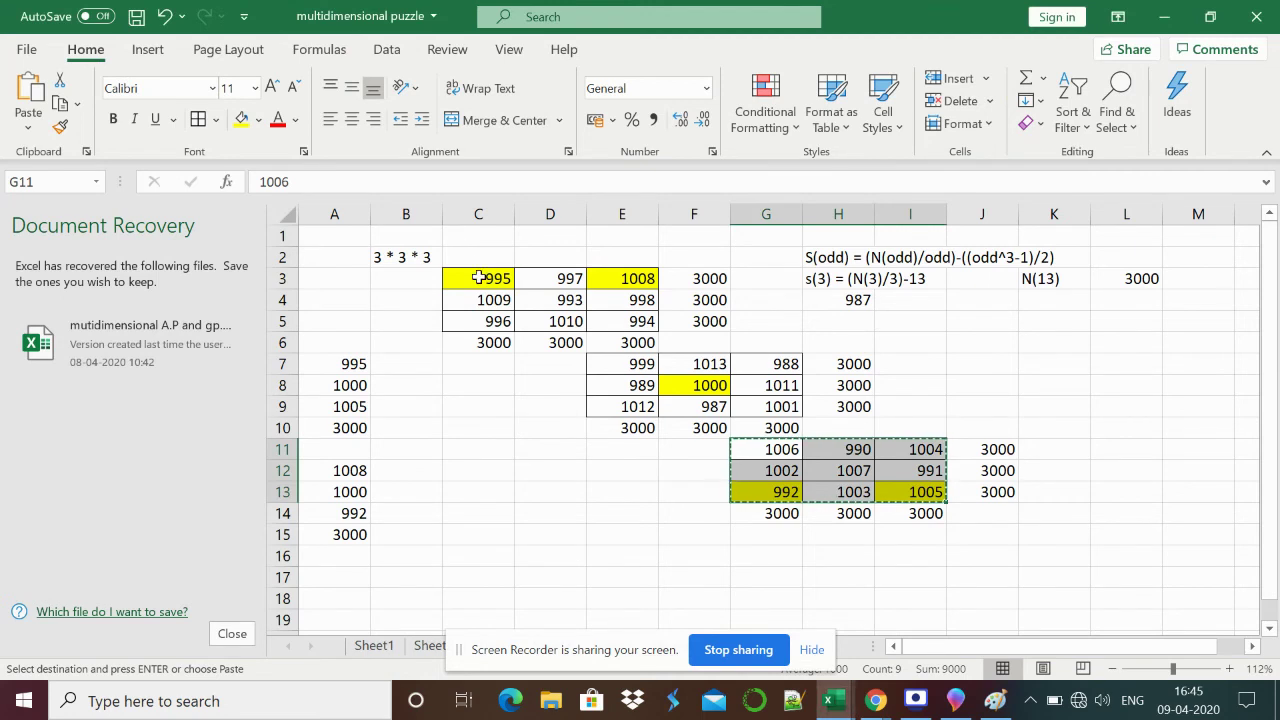
{"action": "left_click", "coordinate": [476, 278]}
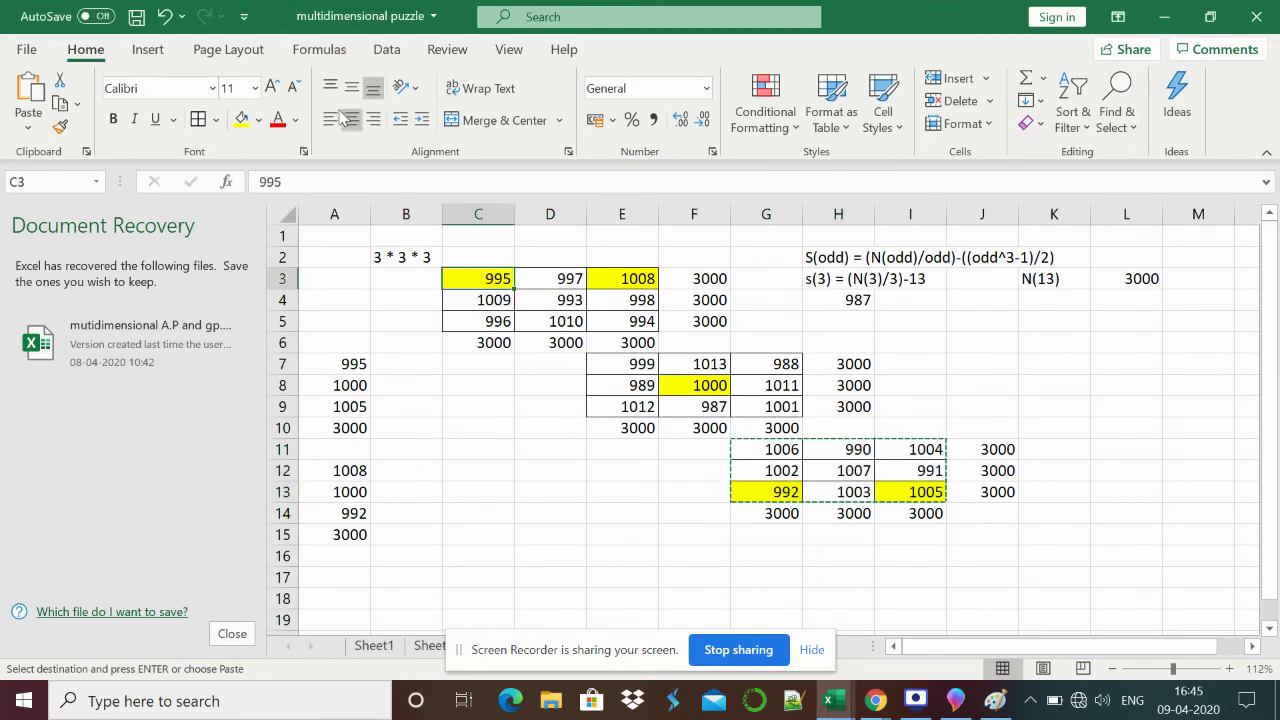
{"action": "left_click", "coordinate": [259, 120]}
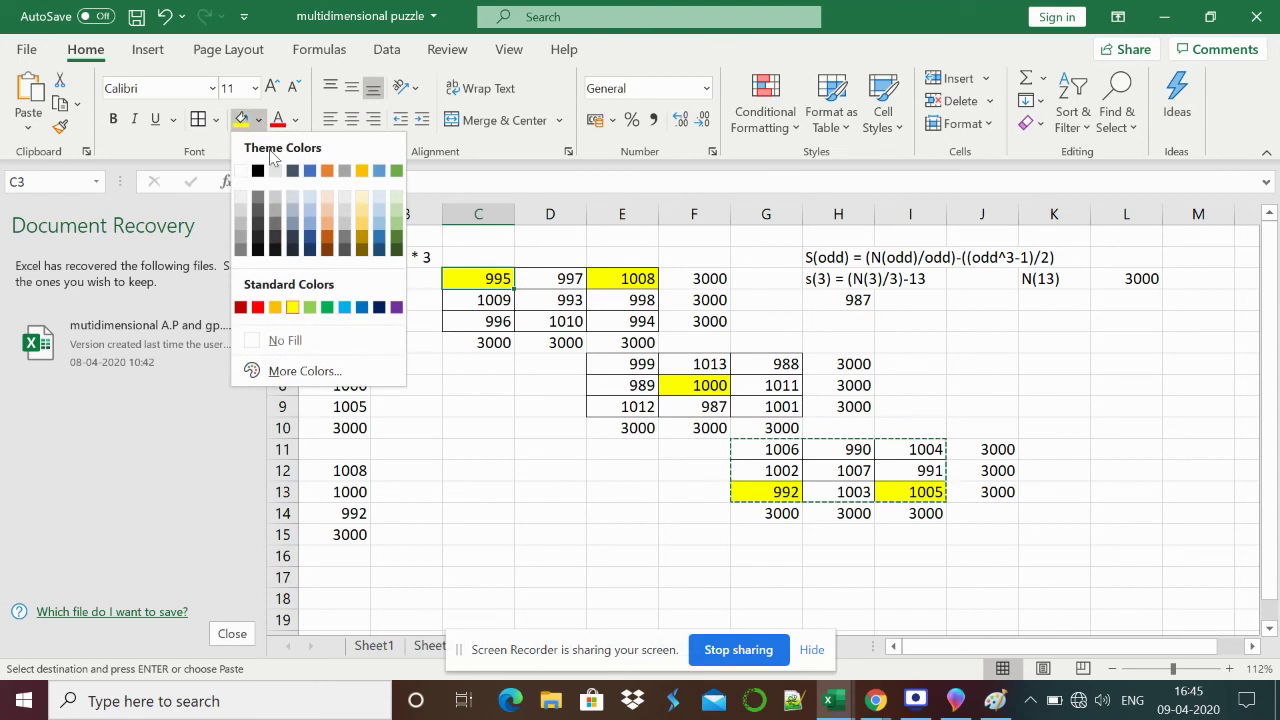
{"action": "left_click", "coordinate": [327, 223]}
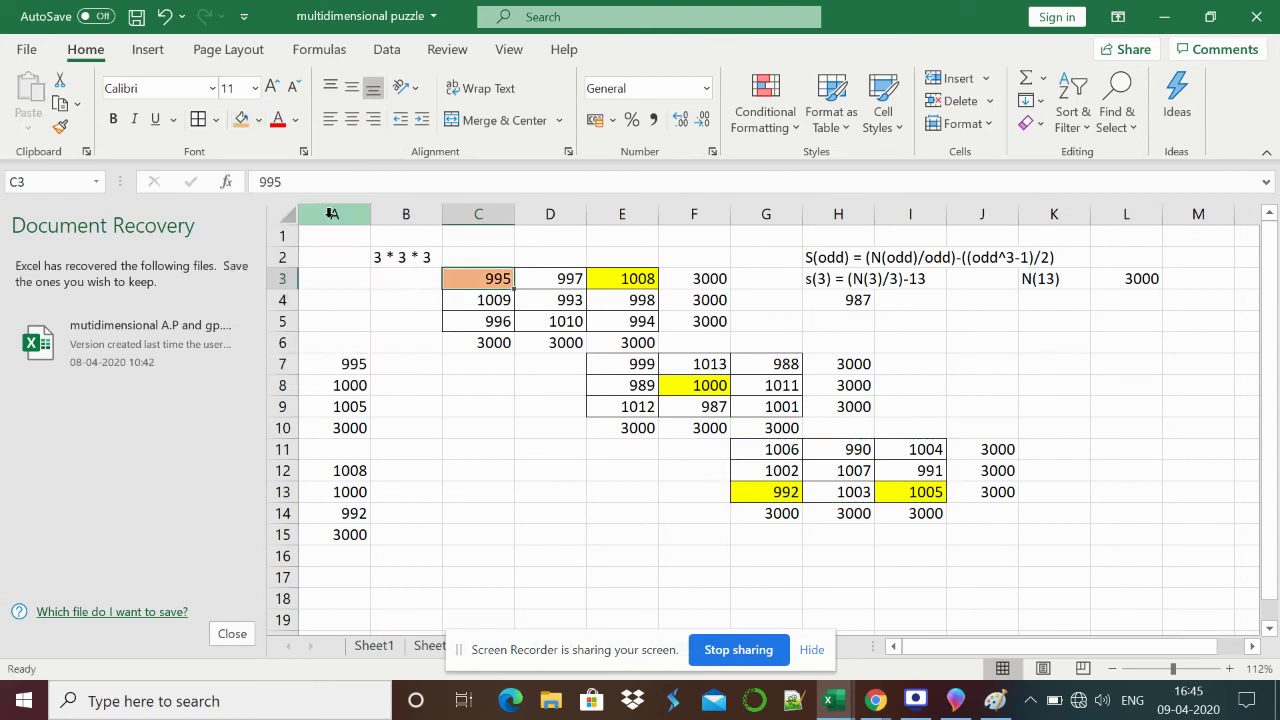
Fill cells E7 and G11, the first cells of the second and third blocks, with light orange.
{"action": "left_click", "coordinate": [646, 368]}
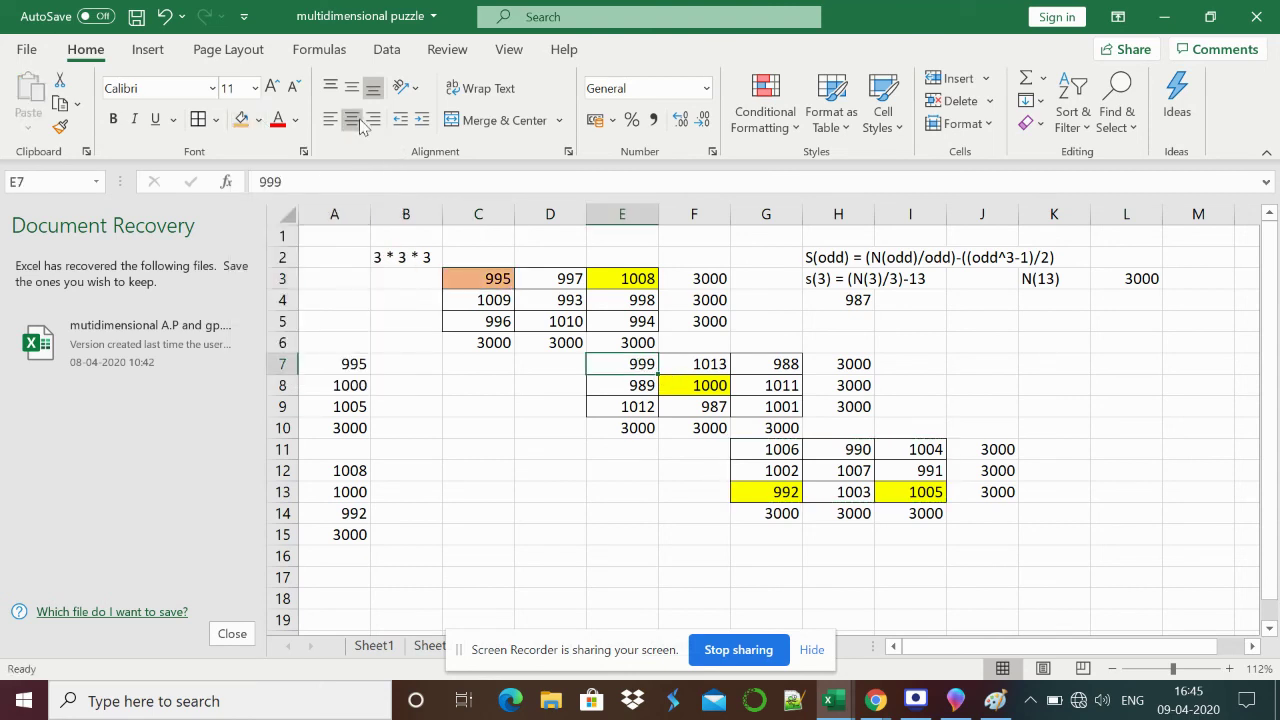
{"action": "left_click", "coordinate": [243, 119]}
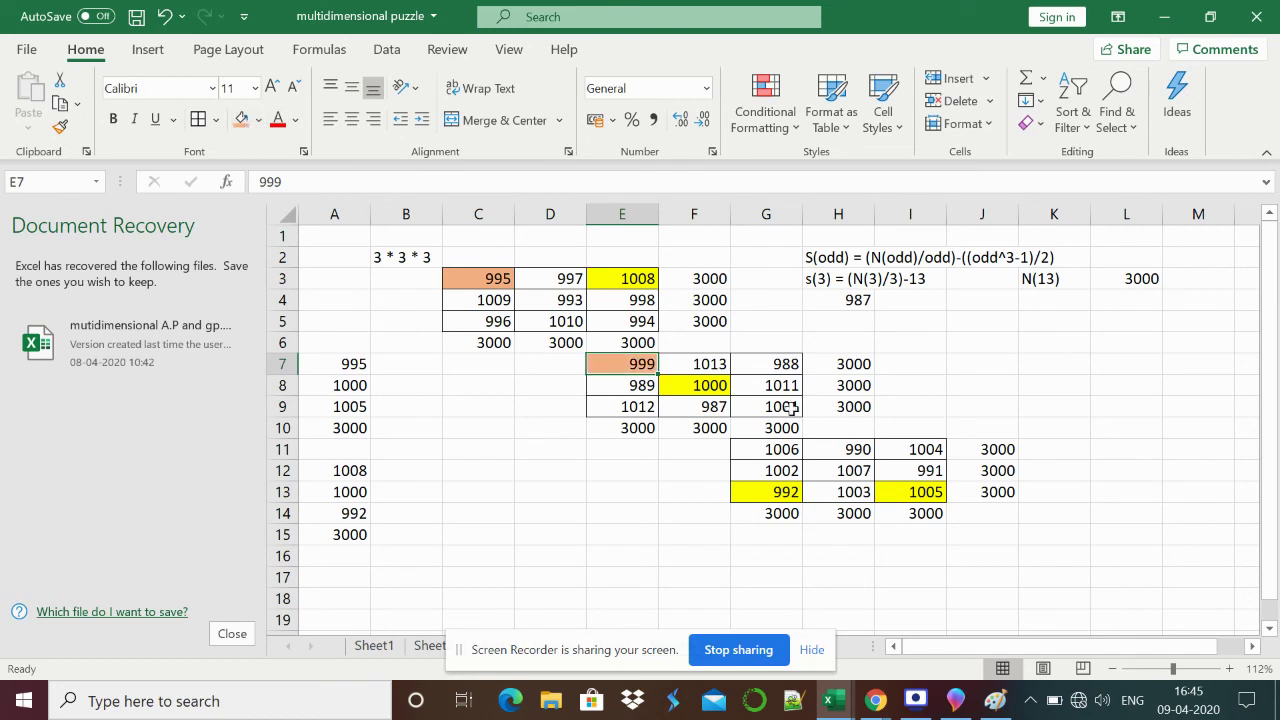
{"action": "left_click", "coordinate": [781, 451]}
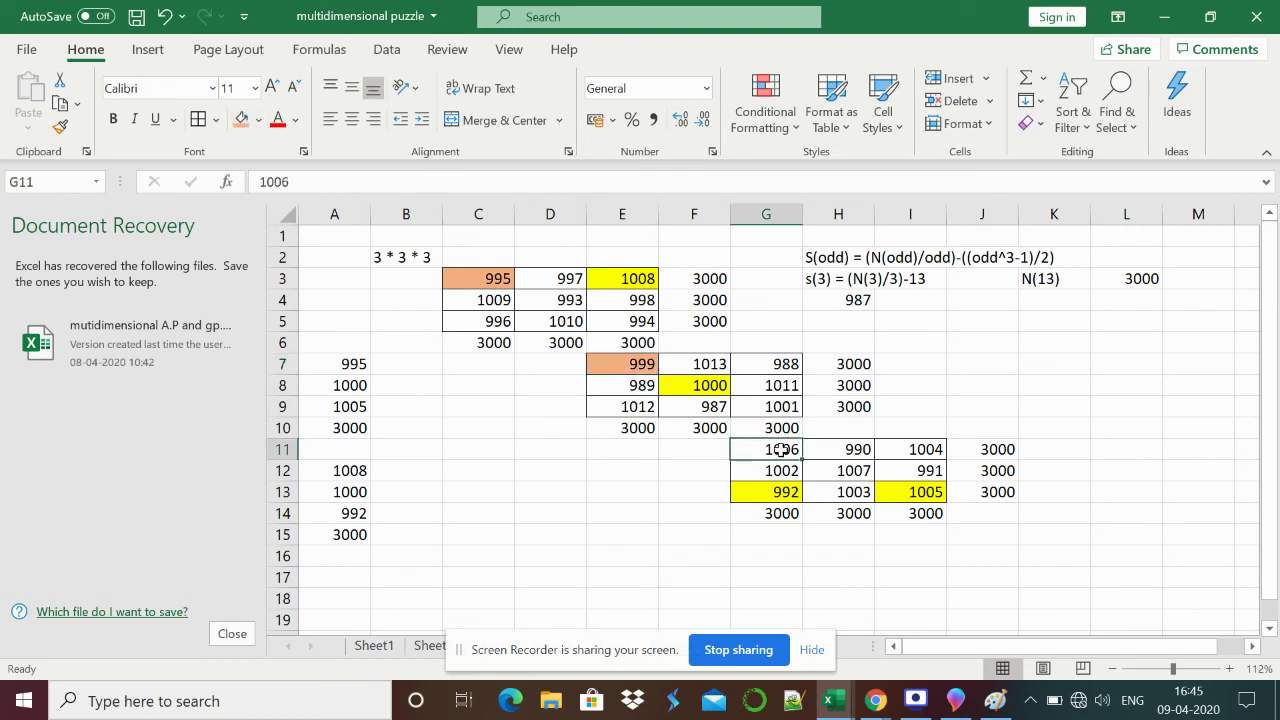
{"action": "left_click", "coordinate": [242, 119]}
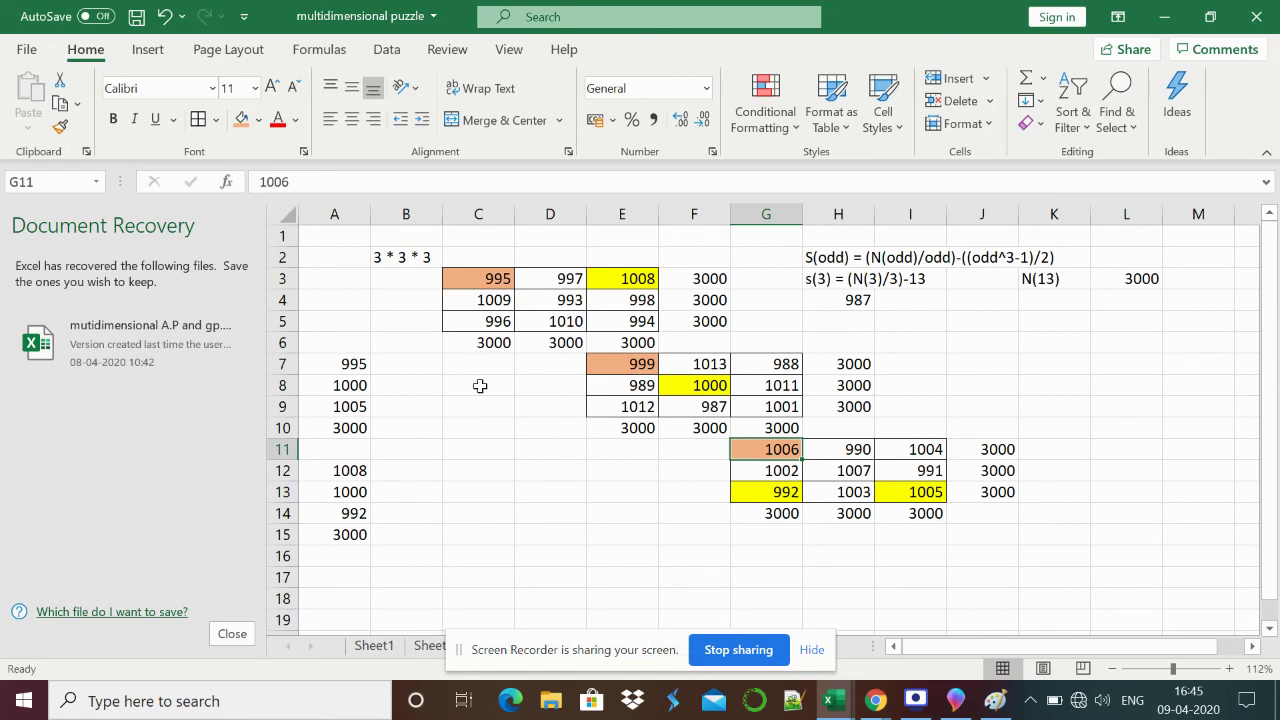
Enter the first cells of the three blocks, 995, 999 and 1006, down cells C11 to C13.
{"action": "left_click", "coordinate": [462, 451]}
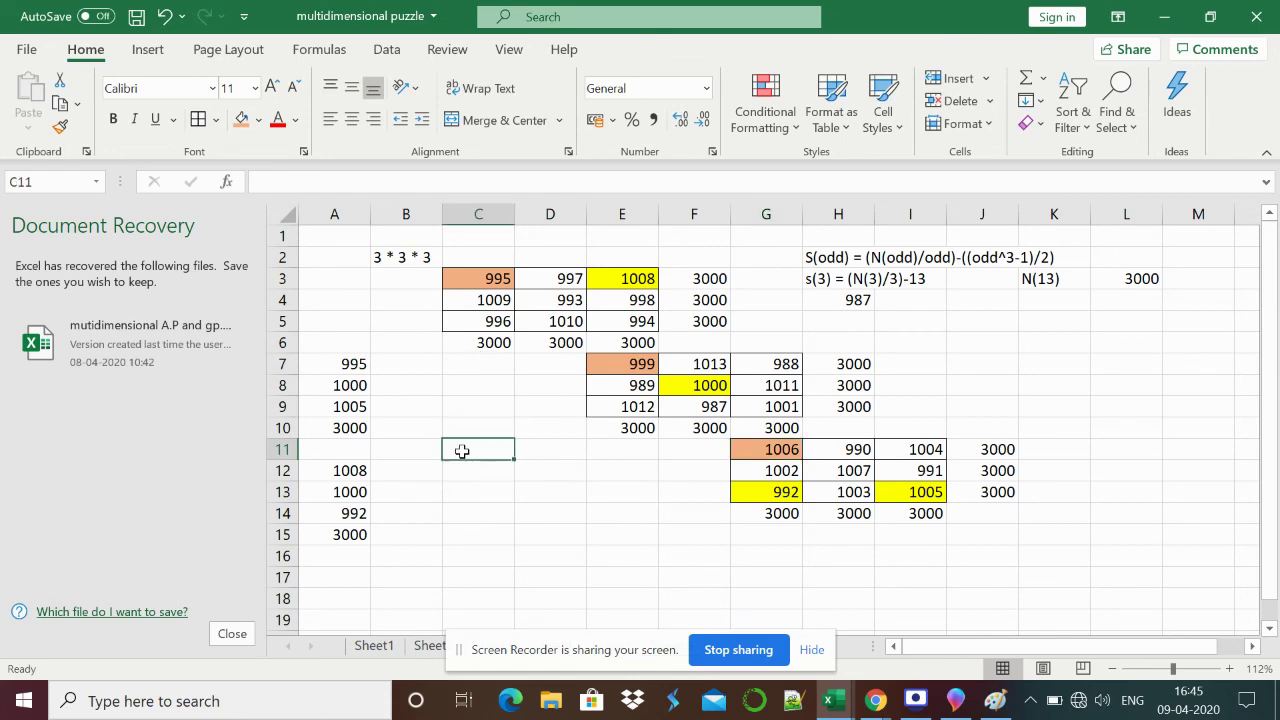
{"action": "type", "text": "995"}
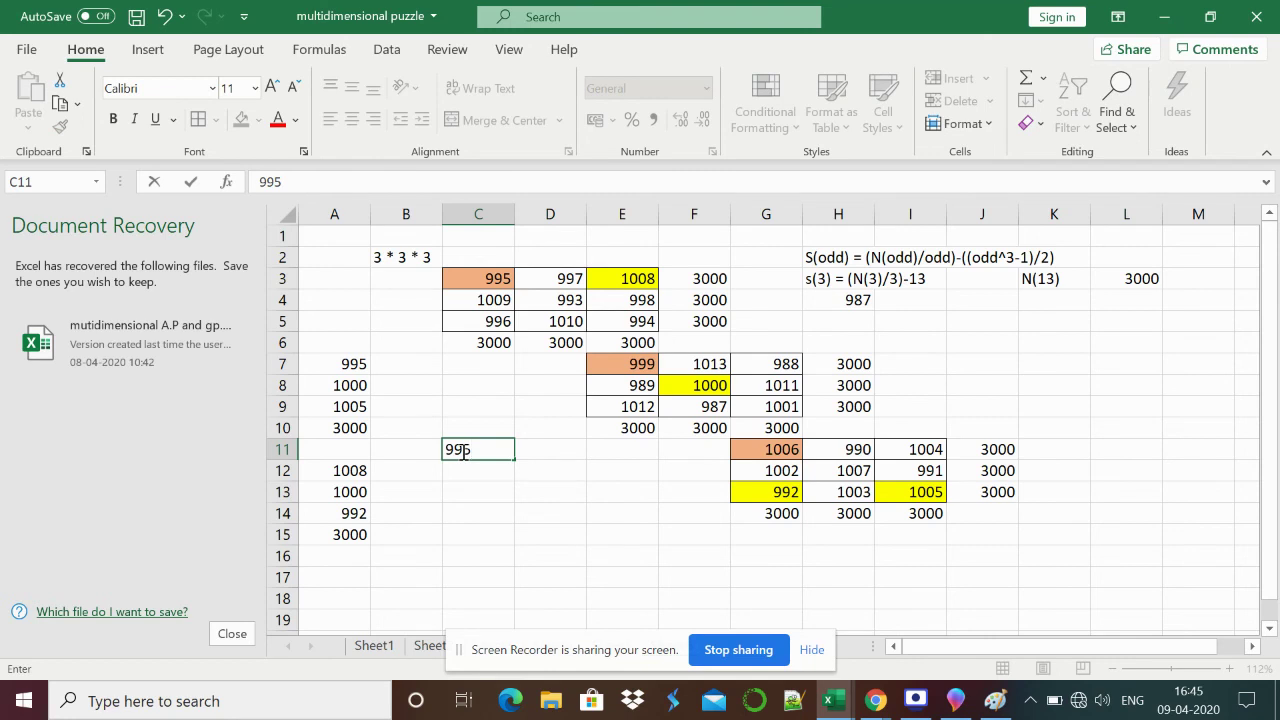
{"action": "key", "text": "Return"}
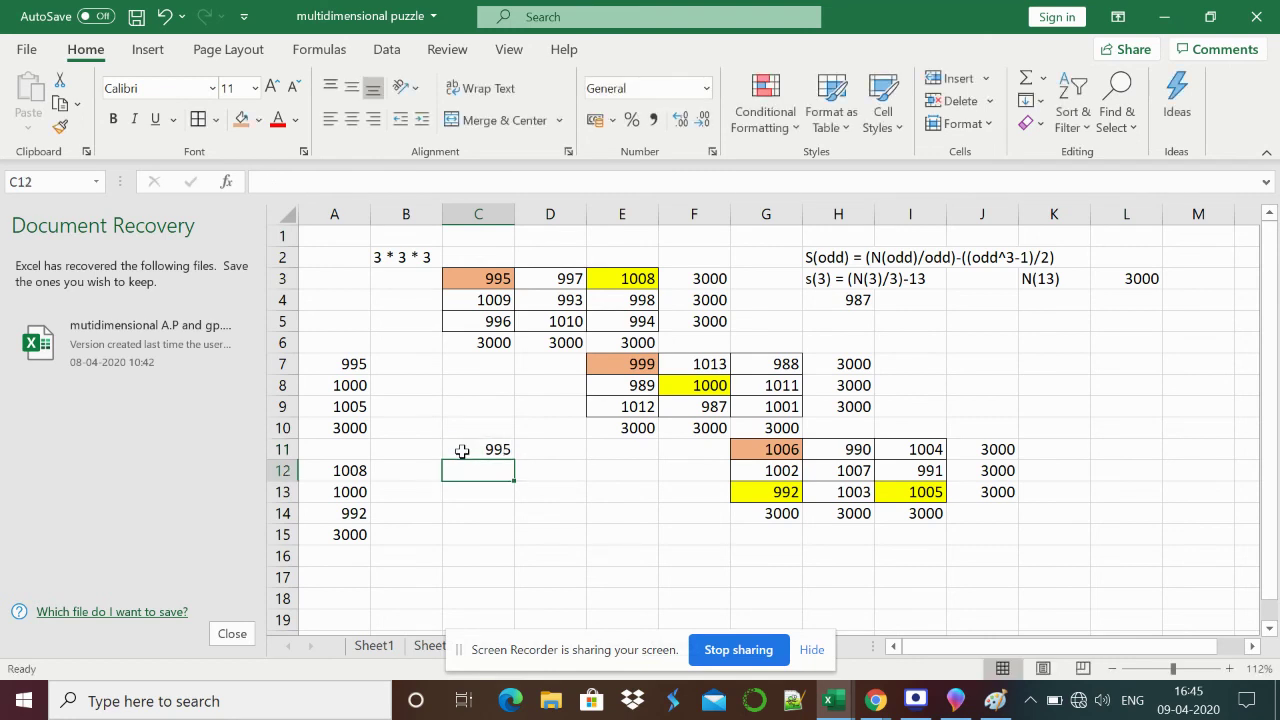
{"action": "type", "text": "999"}
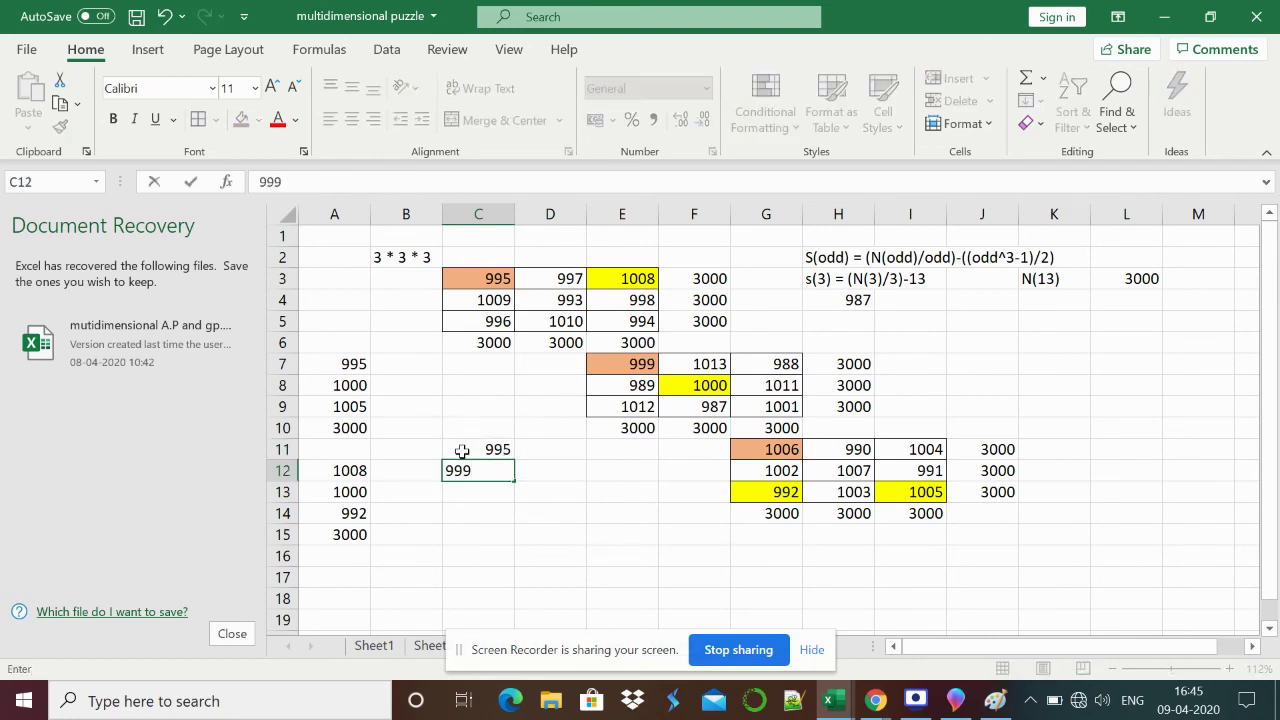
{"action": "key", "text": "Return"}
{"action": "type", "text": "1006"}
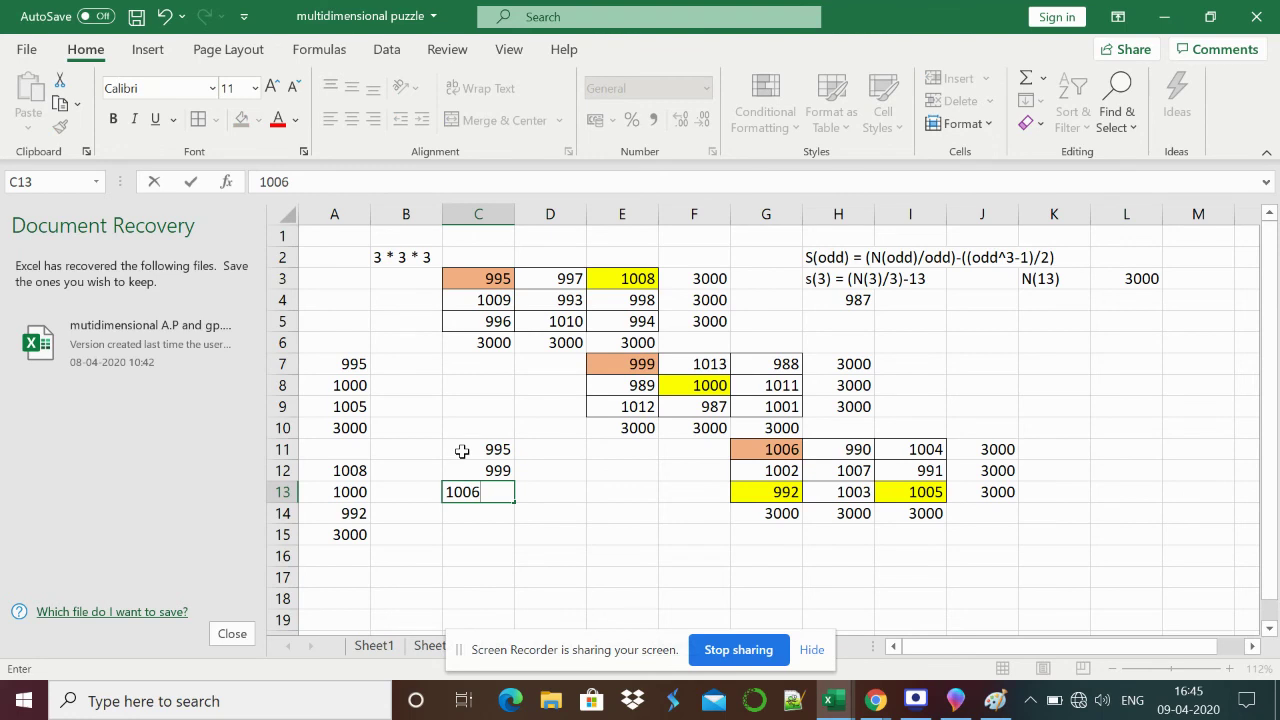
{"action": "key", "text": "Up"}
Enter the top-middle numbers of the three blocks, 997, 1013 and 990, down cells D11 to D13.
{"action": "key", "text": "Up"}
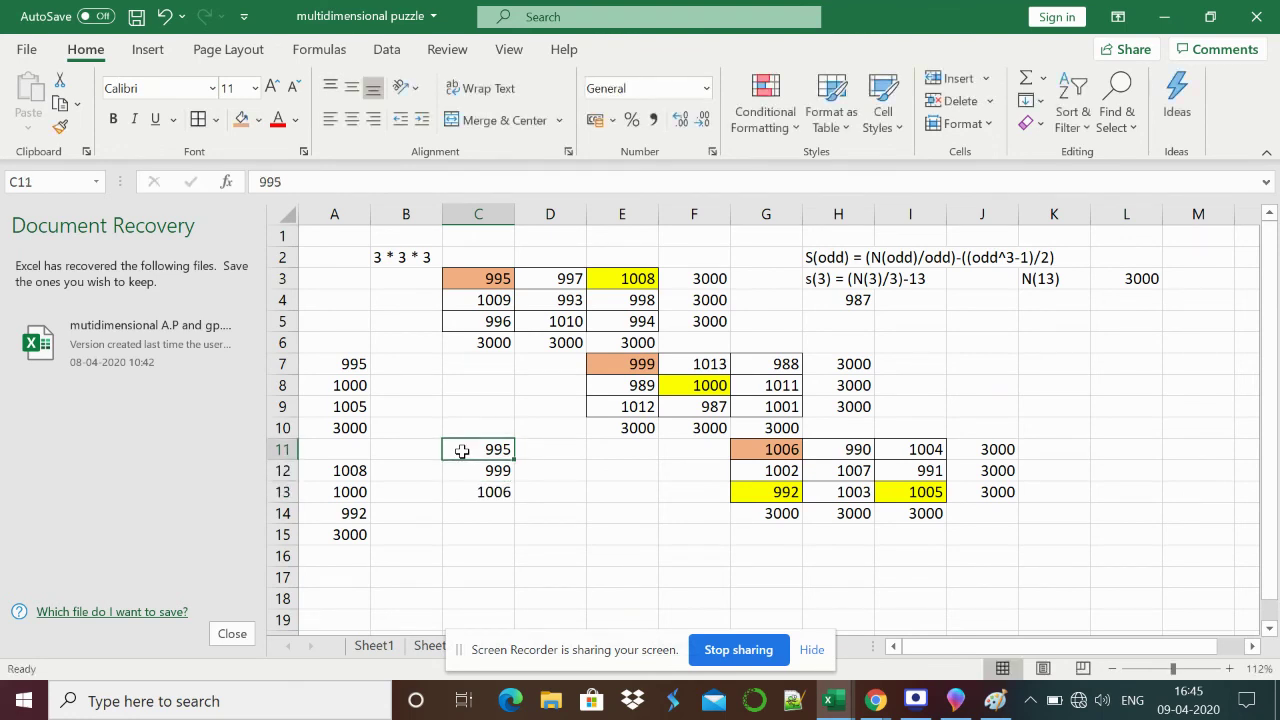
{"action": "key", "text": "Right"}
{"action": "type", "text": "99"}
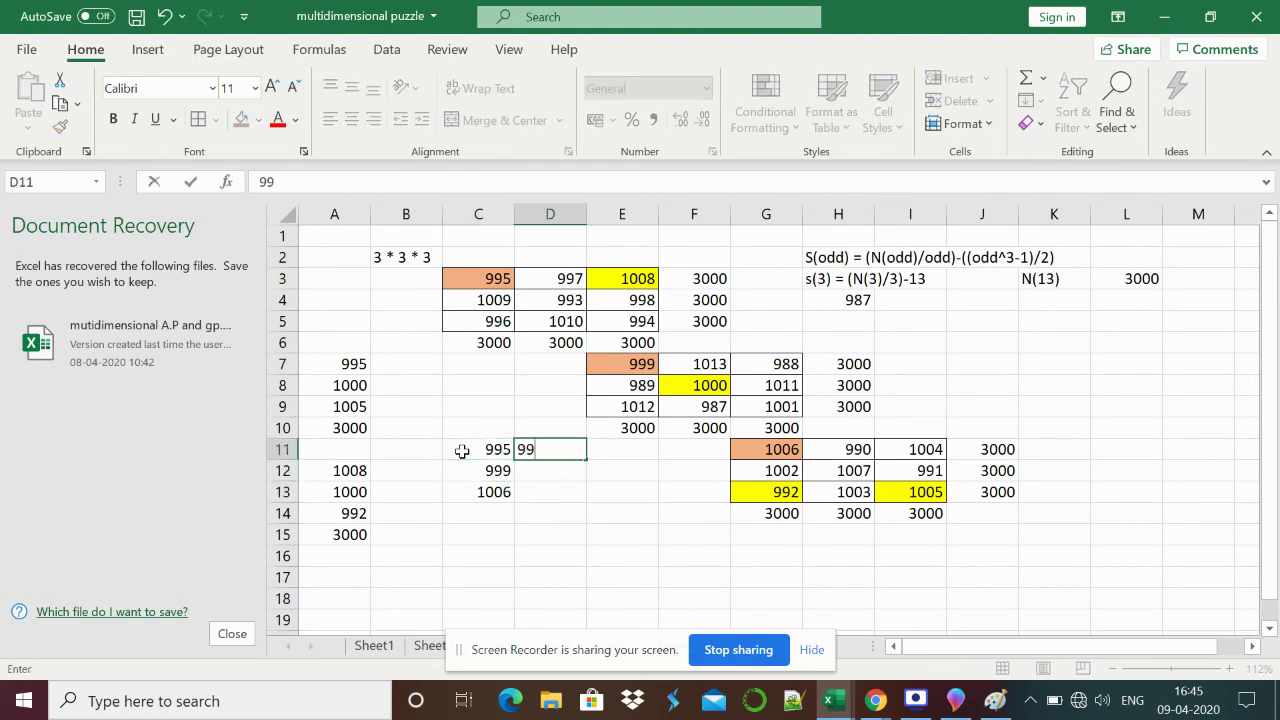
{"action": "type", "text": "7"}
{"action": "key", "text": "Return"}
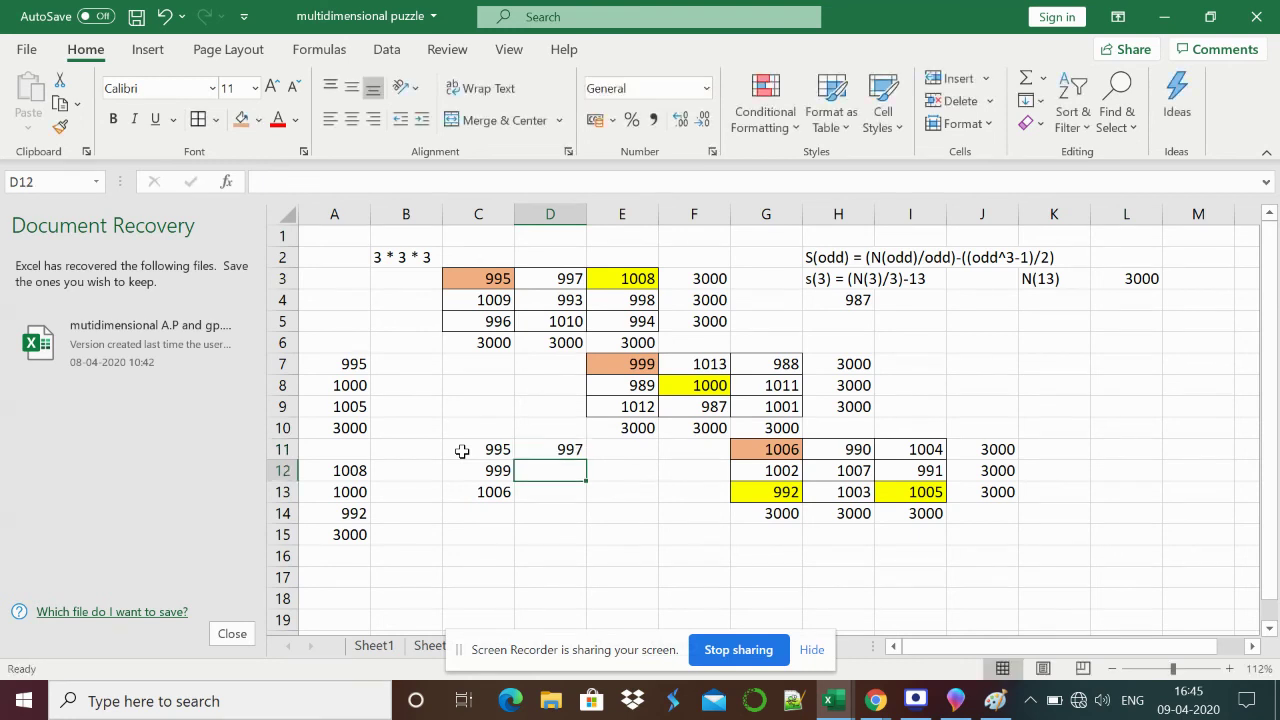
{"action": "type", "text": "1013"}
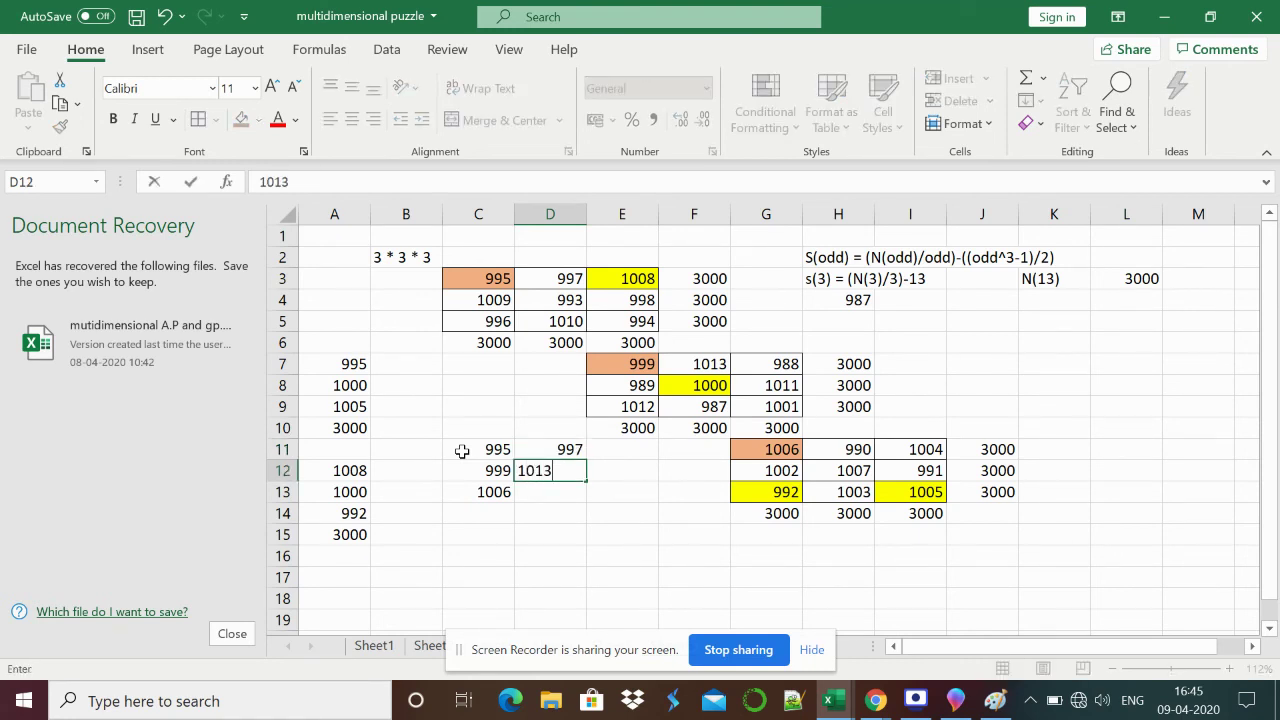
{"action": "key", "text": "Return"}
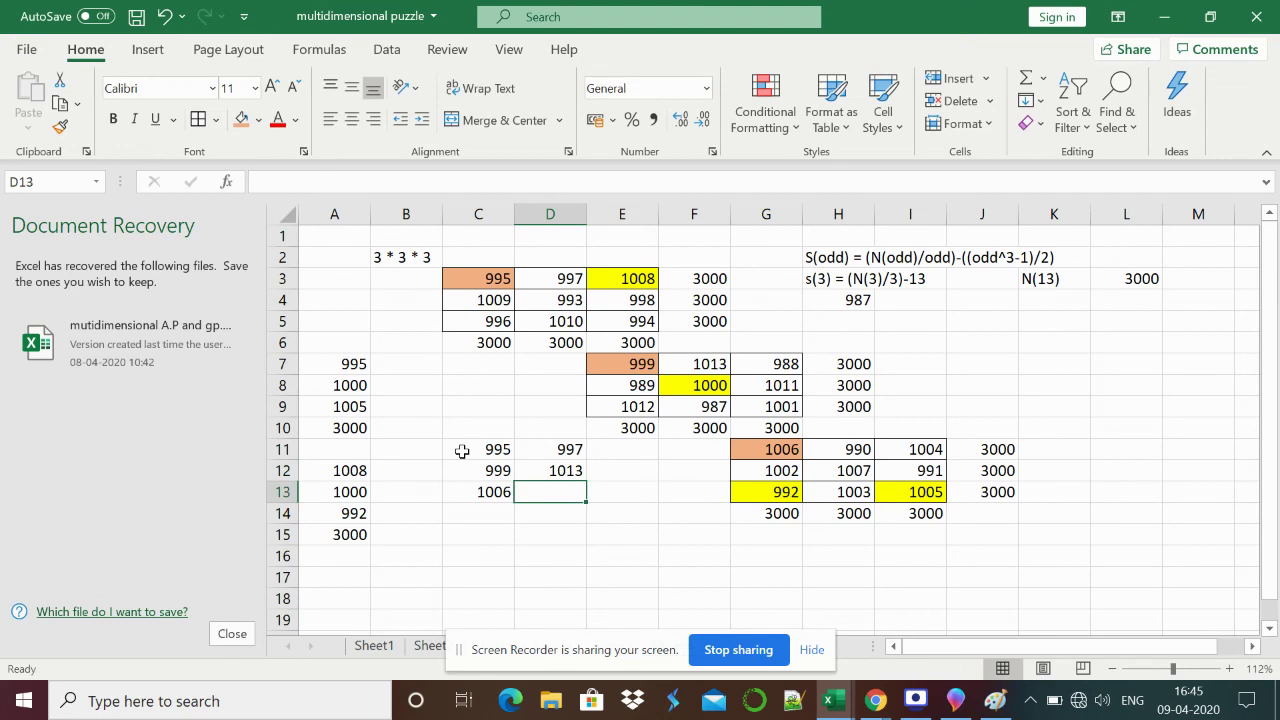
{"action": "type", "text": "990"}
{"action": "key", "text": "Up"}
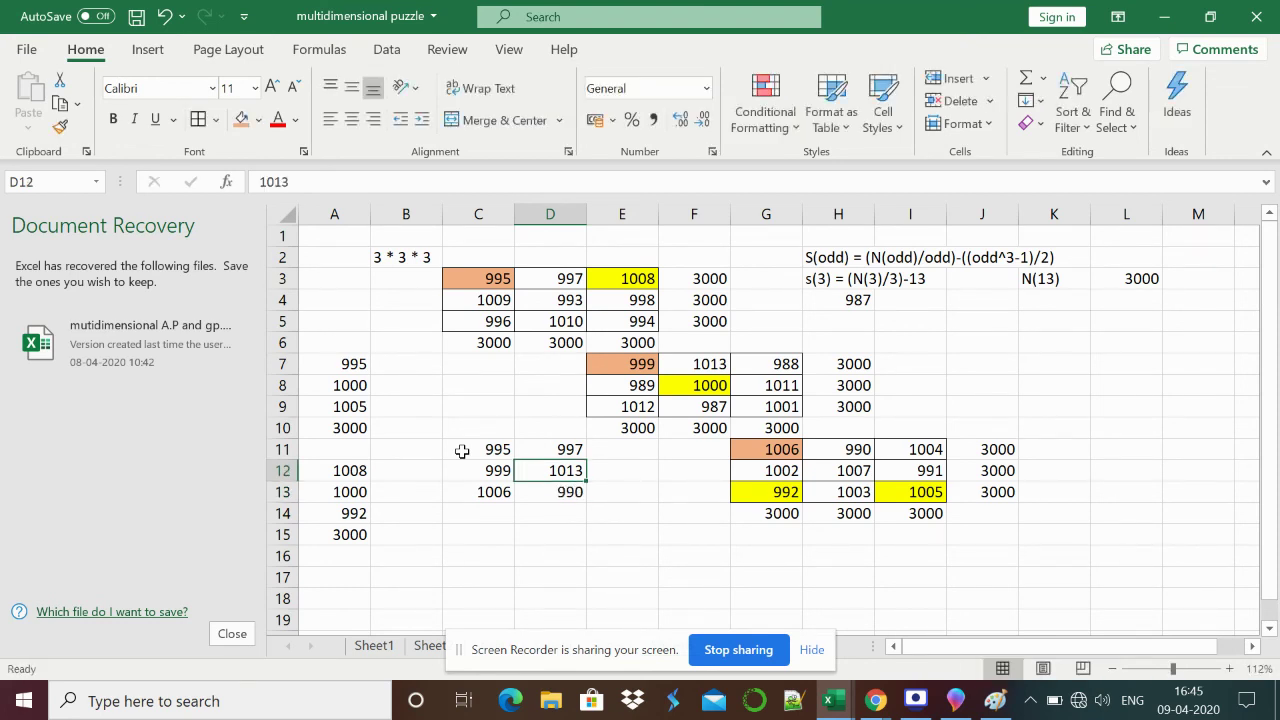
Total the numbers in C11:C13 with AutoSum, placing the sum in C14.
{"action": "key", "text": "Left"}
{"action": "key", "text": "Up"}
{"action": "key", "text": "shift+Down"}
{"action": "key", "text": "shift+Down"}
{"action": "key", "text": "shift+Down"}
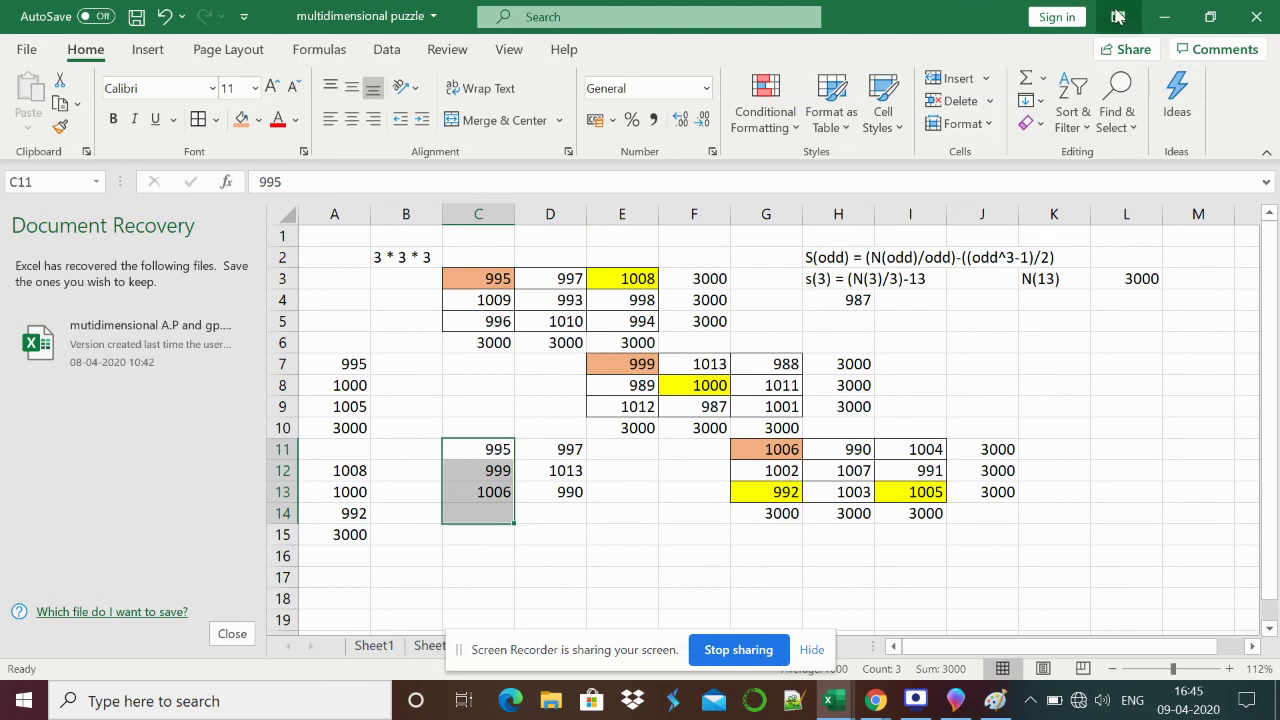
{"action": "left_click", "coordinate": [1025, 78]}
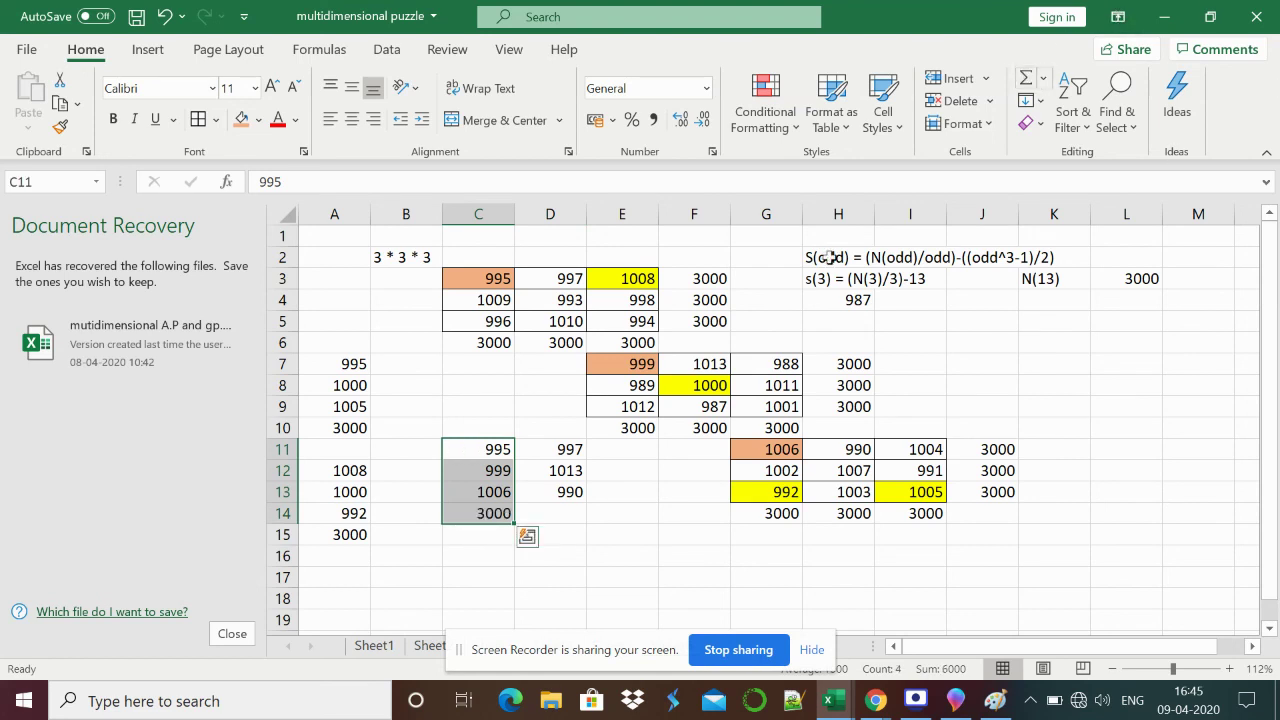
Total the numbers in D11:D13 with AutoSum, placing the sum in D14.
{"action": "left_click", "coordinate": [558, 457]}
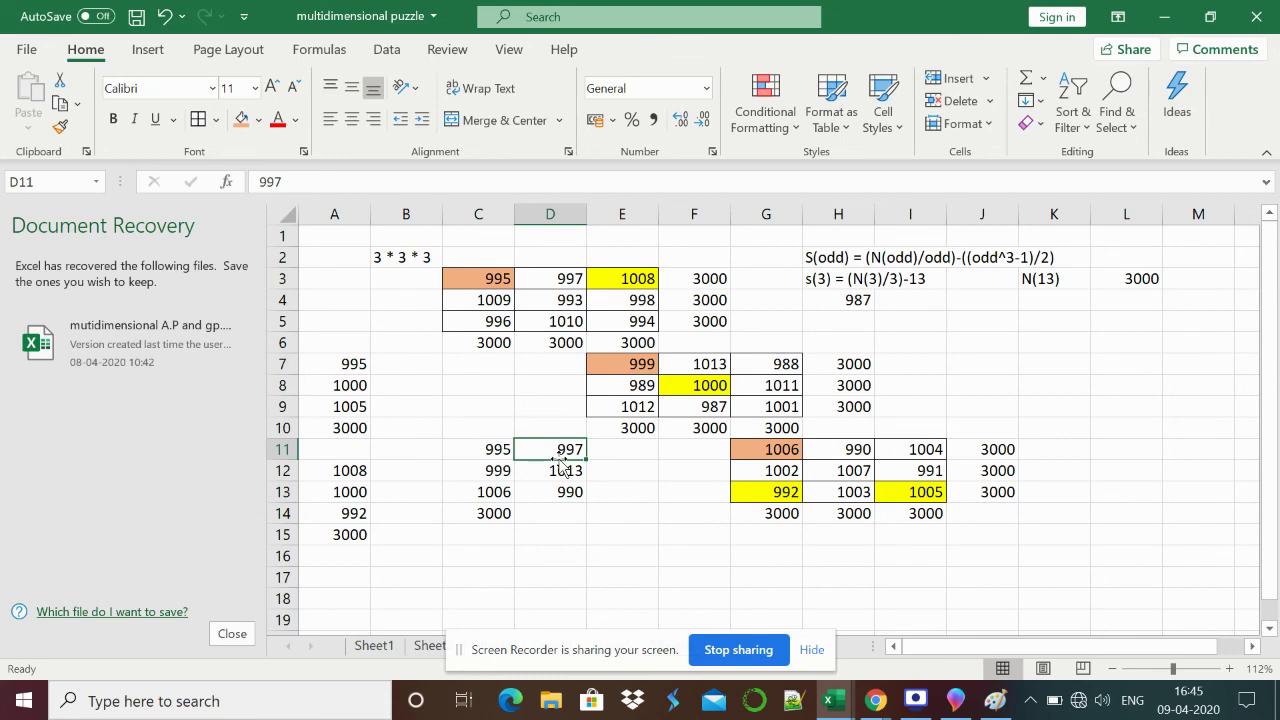
{"action": "key", "text": "shift+Down"}
{"action": "key", "text": "shift+Down"}
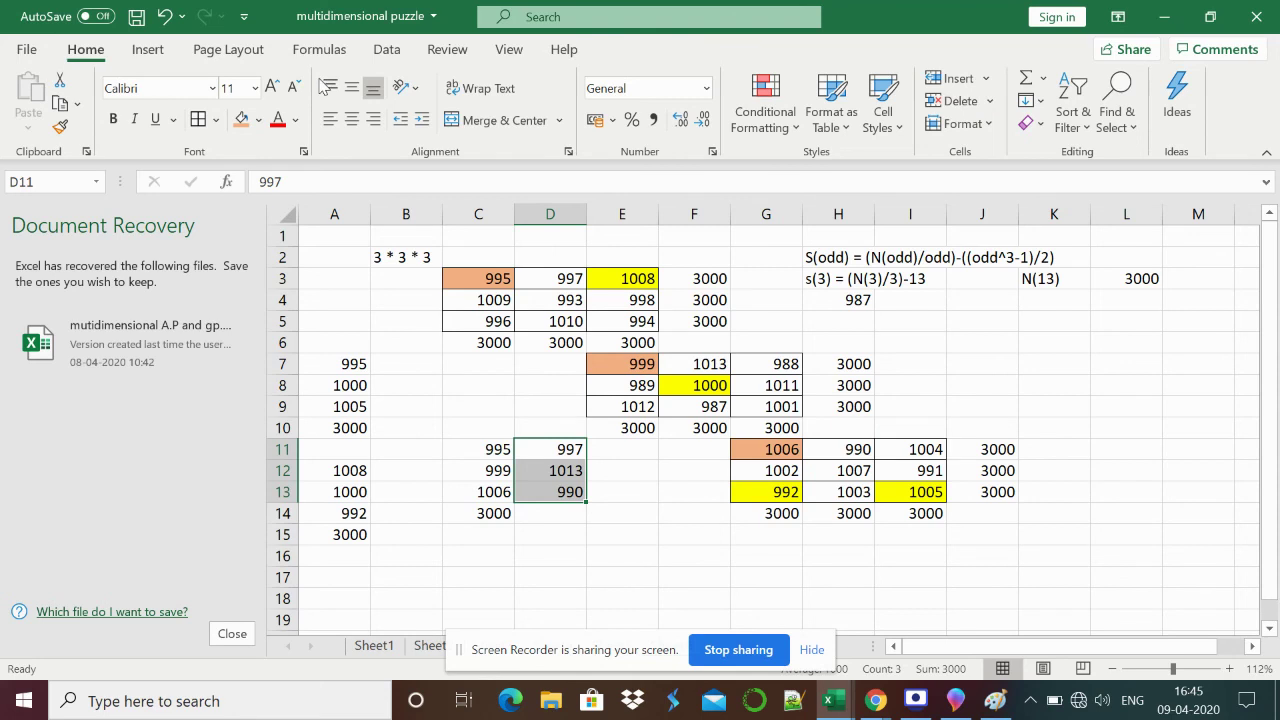
{"action": "left_click", "coordinate": [1026, 79]}
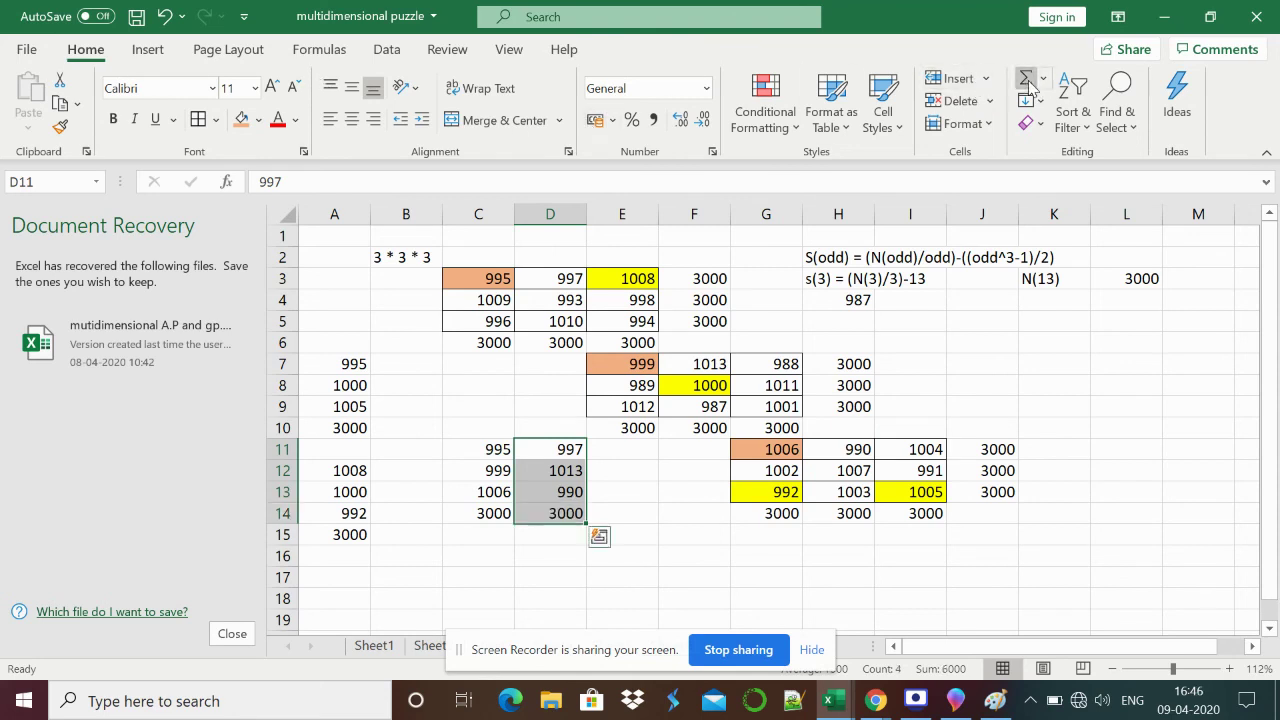
Fill the space diagonal lists and their totals in A7:A15 with light orange.
{"action": "left_click", "coordinate": [470, 281]}
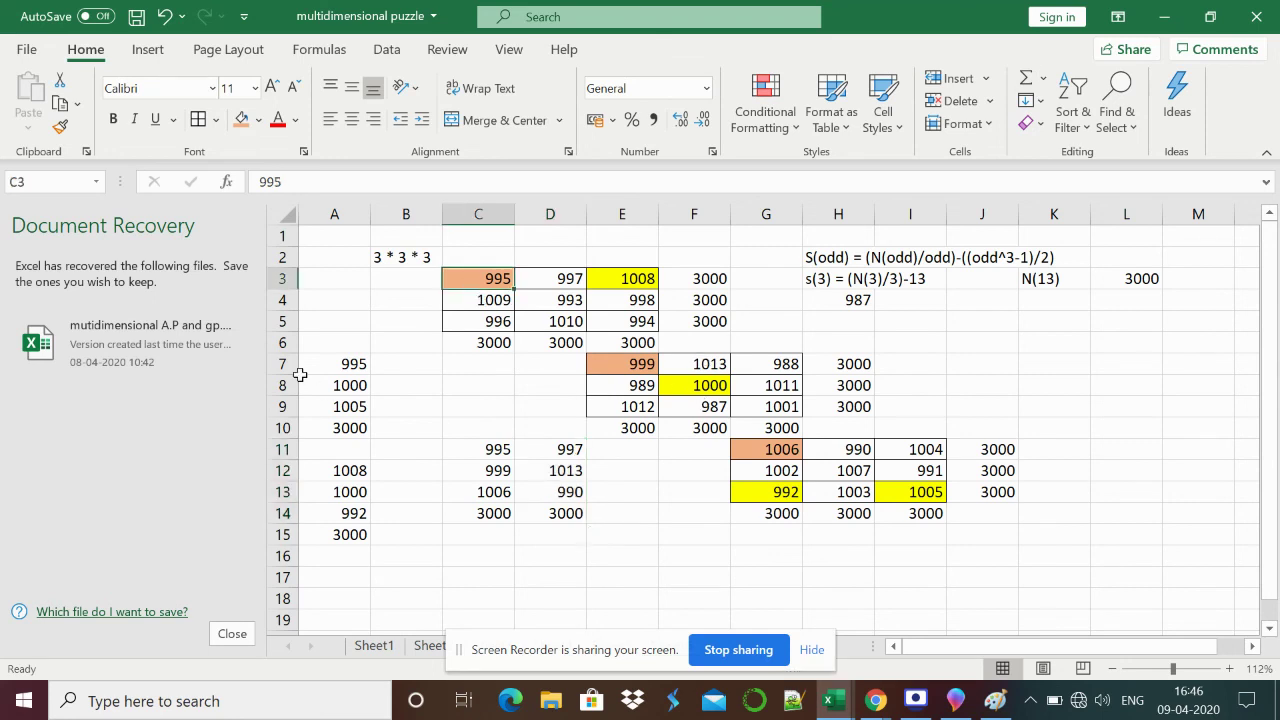
{"action": "left_click_drag", "start_coordinate": [321, 367], "coordinate": [361, 545]}
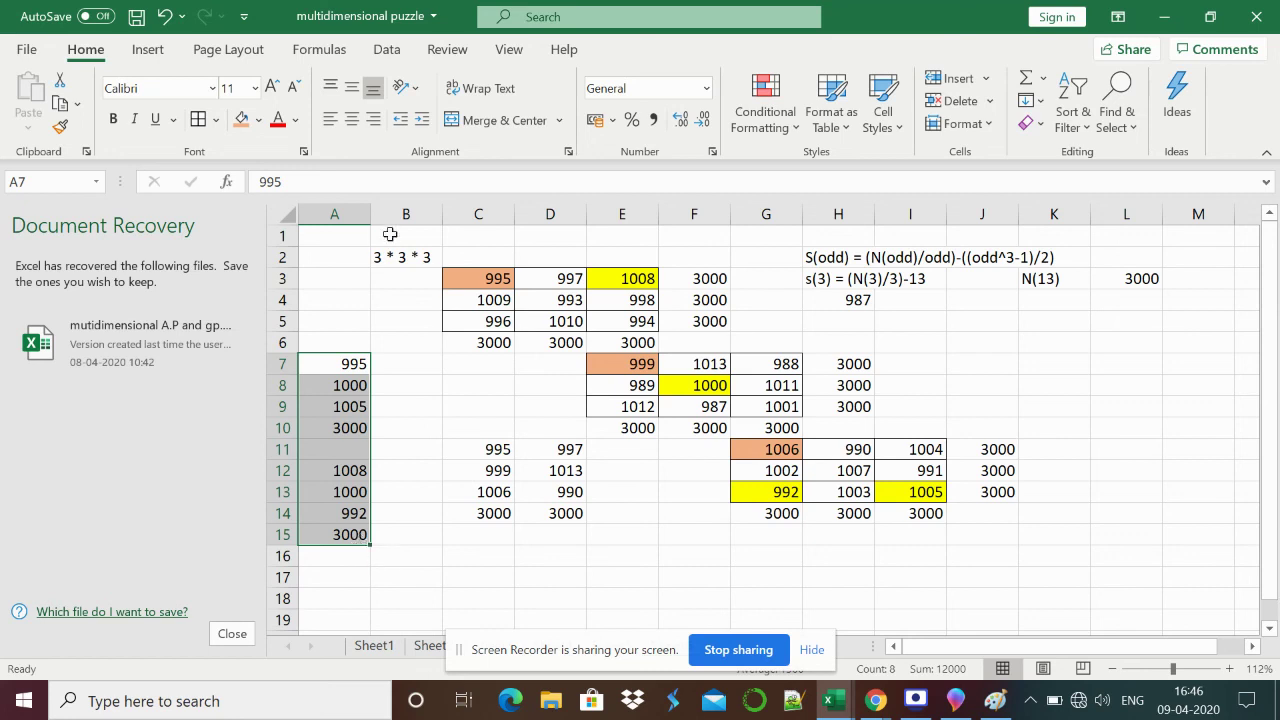
{"action": "left_click", "coordinate": [241, 120]}
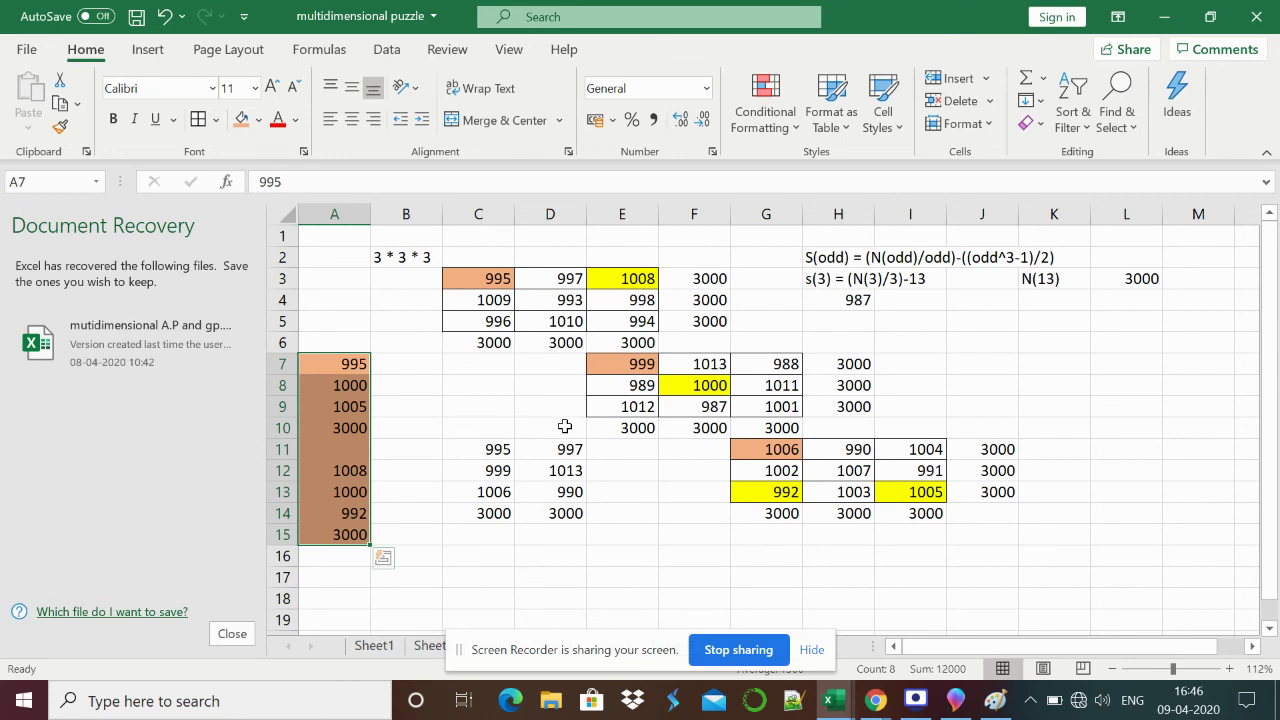
{"action": "left_click", "coordinate": [474, 425]}
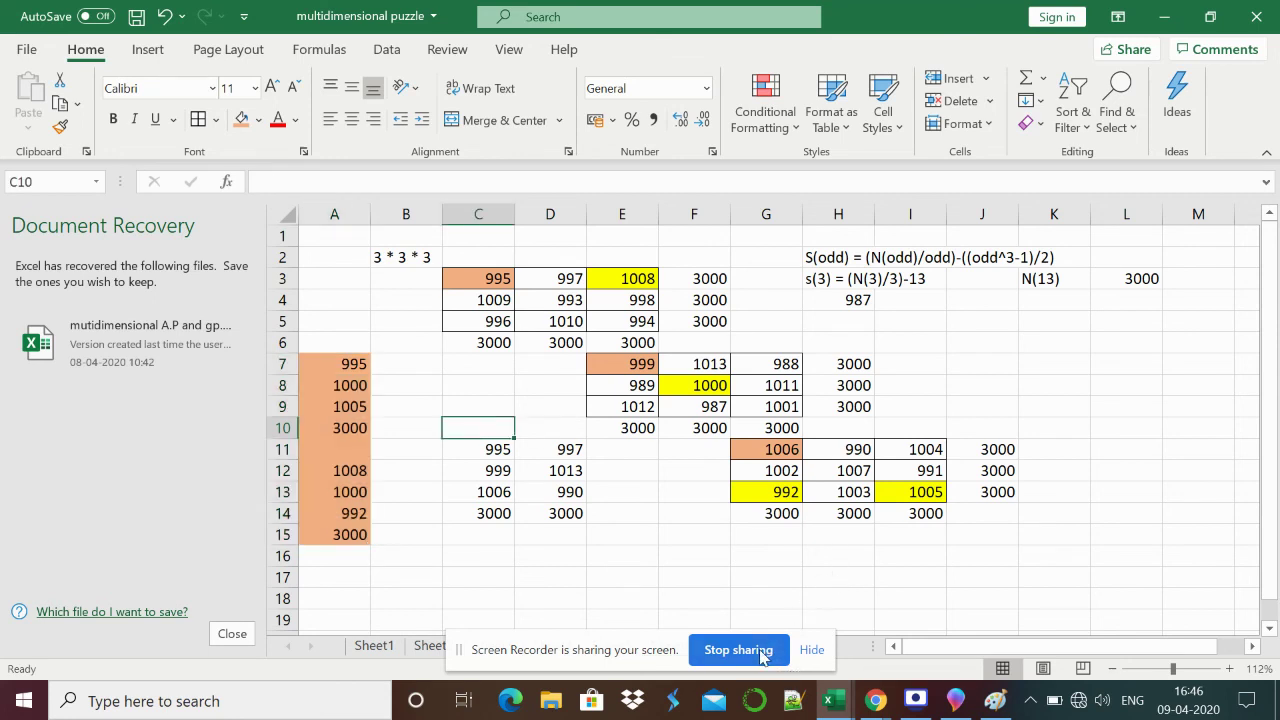
{"action": "left_click", "coordinate": [927, 308]}
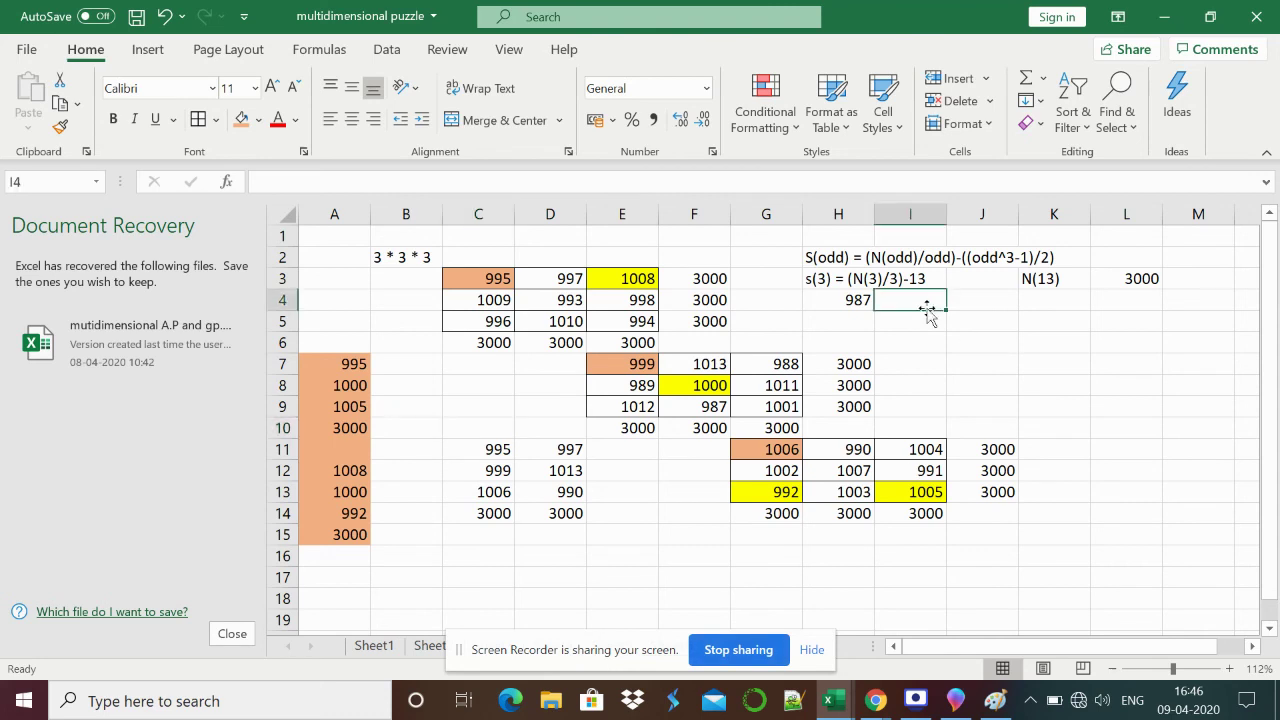